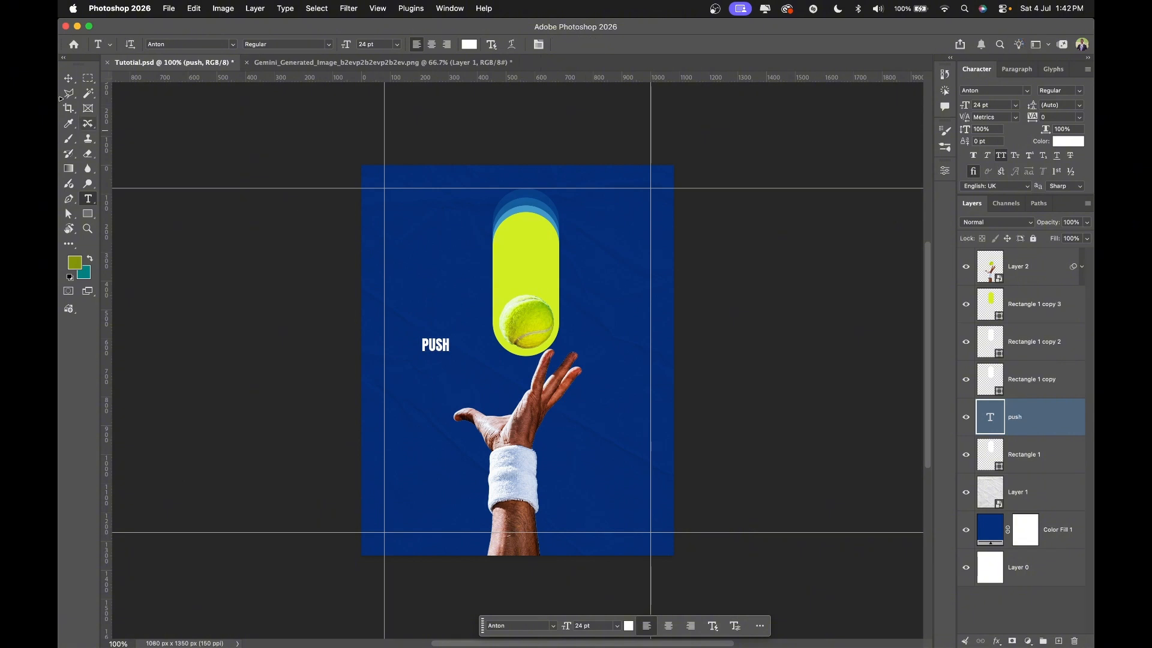
Duplicate the "push" text directly below the original and change the copy's text to "the".
key("v")
scroll(439, 366, "up", 5)
mouse_move(353, 326)
left_mouse_down()
mouse_move(353, 382)
mouse_move(354, 357)
left_mouse_up()
double_click(353, 357)
type("the")
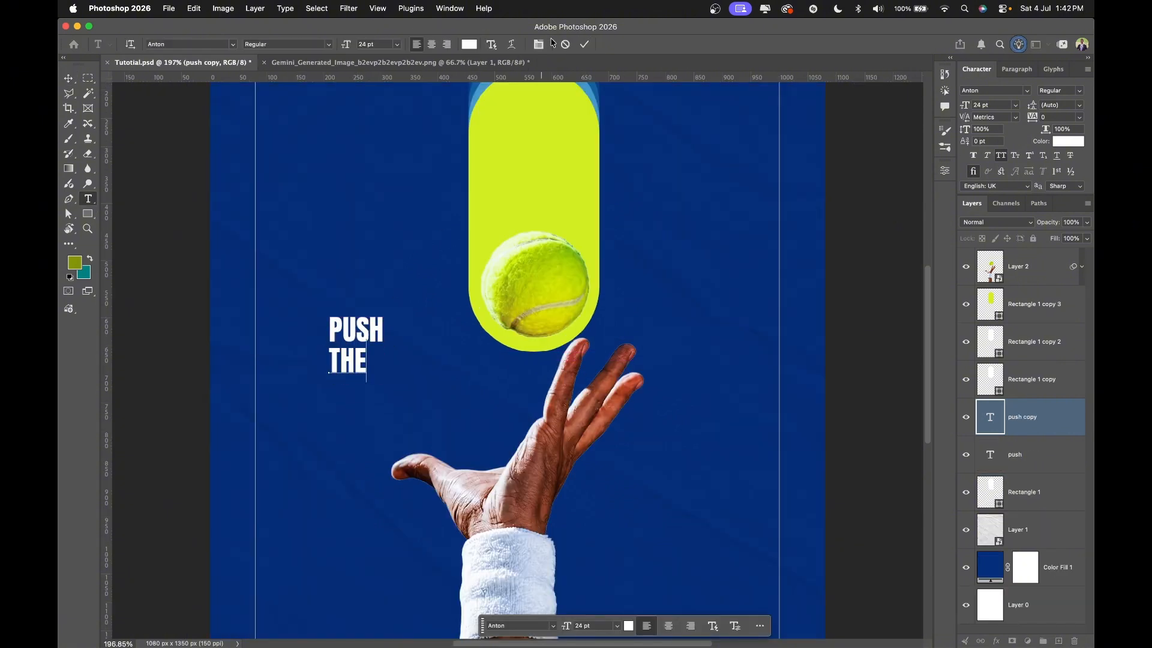
left_click(584, 45)
Move both text layers to the top of the layer stack and centre their paragraph alignment.
key("v")
left_click(1018, 457, "shift")
left_click_drag(1017, 454, 1018, 250)
left_click(1016, 69)
left_click(988, 90)
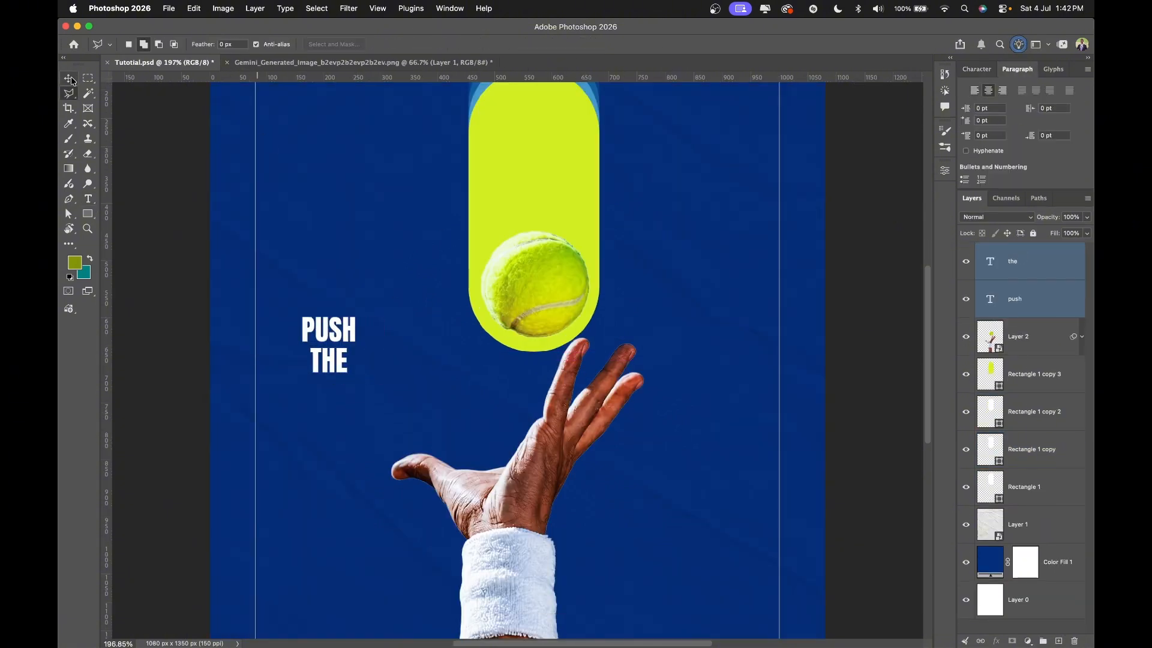
Enlarge the word "the" to match the width of "push" and nudge it to sit closely beneath it.
left_click(1014, 272)
key("super+t")
left_click_drag(348, 381, 355, 389)
key("Return")
key("shift+Down")
key("shift+Down")
key("shift+Up")
key("Up")
key("Up")
Duplicate the "push" text below "the" and change the copy's text to "LIMITS".
left_click(1020, 299)
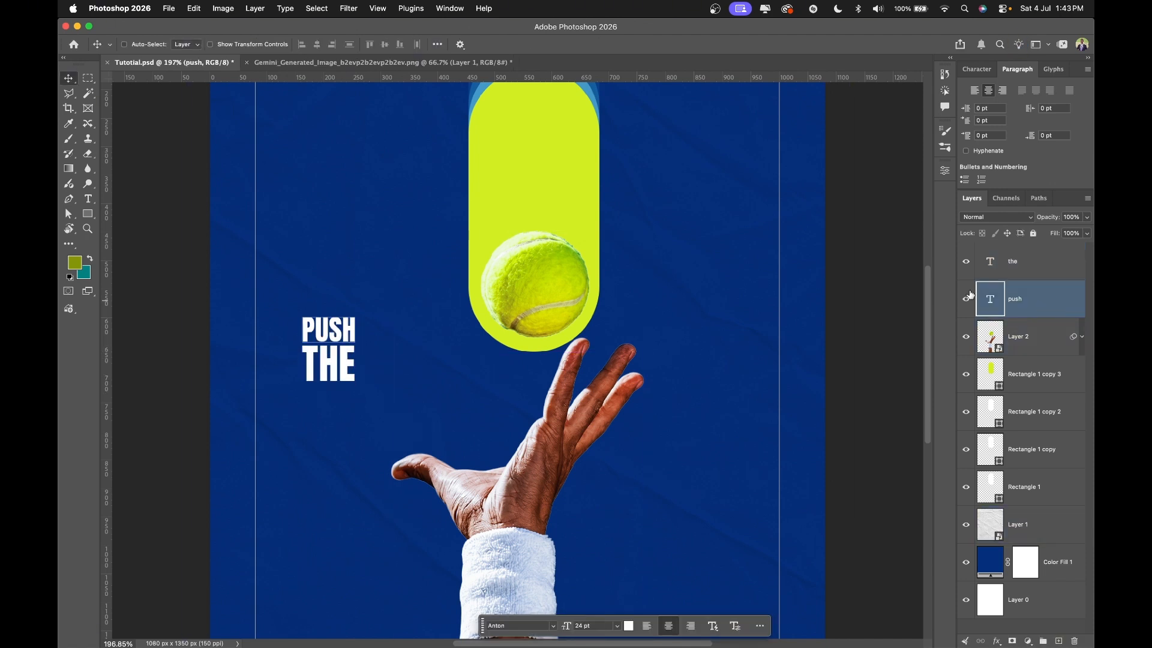
left_click_drag(329, 330, 324, 393)
double_click(324, 393)
type("LIMITS")
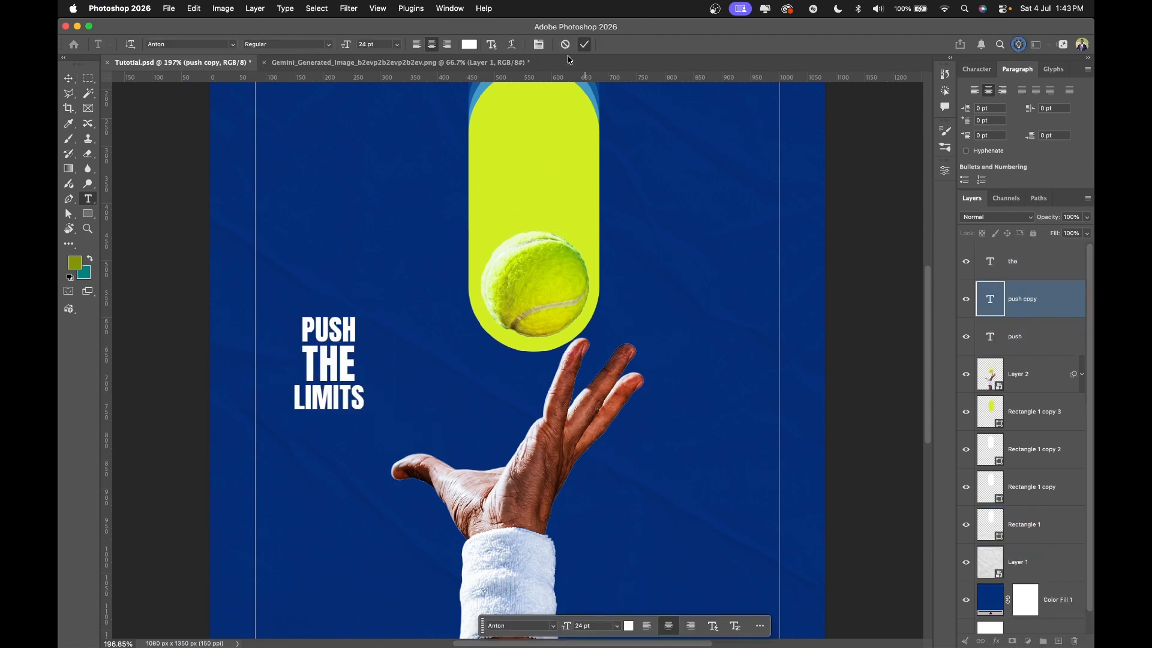
key("super+Return")
Scale the word "limits" to about 77% to match the lines above and nudge it closely beneath "the".
key("super+t")
left_click_drag(348, 431, 357, 412)
key("Return")
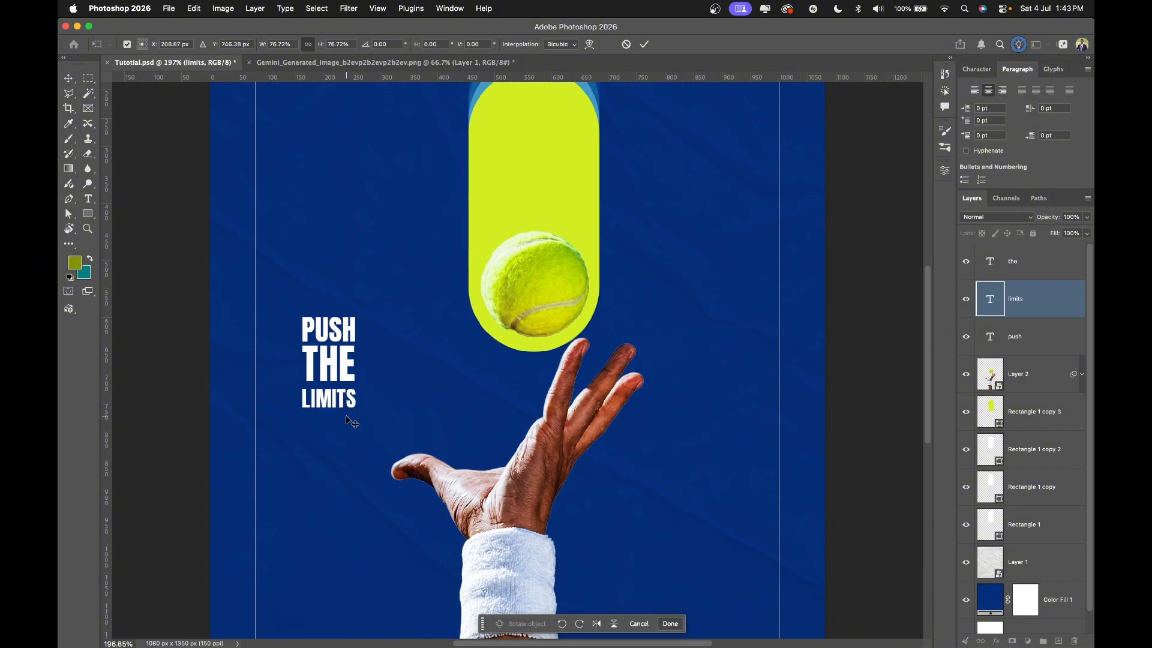
key("shift+Up")
key("Down")
key("Down")
key("Down")
Recolour the "push", "limits" and "the" text layers near-black and group them.
left_click(1046, 336)
left_click(1051, 272, "shift")
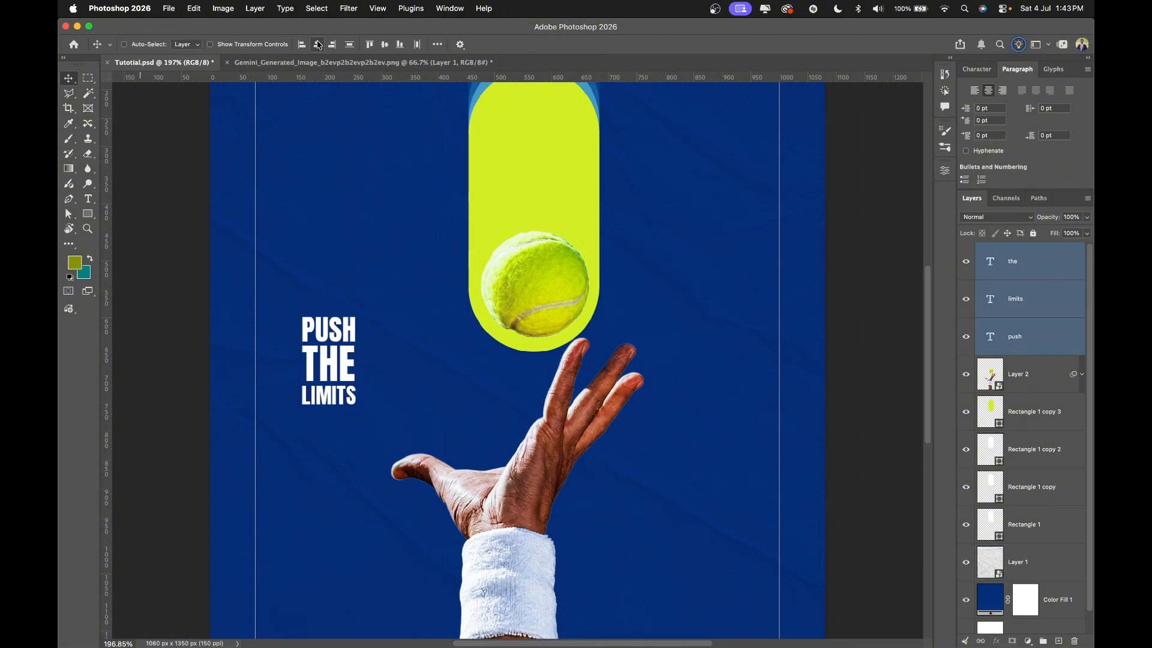
left_click(977, 69)
left_click(1071, 142)
left_click_drag(816, 336, 770, 341)
left_click(1057, 200)
key("super+g")
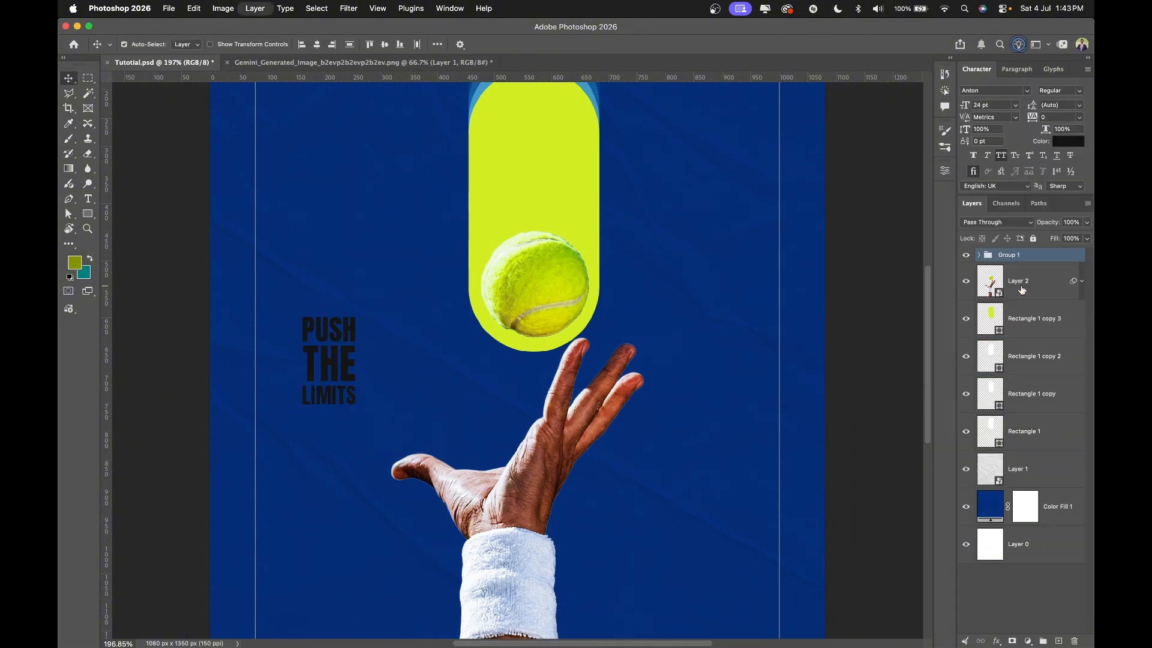
Move the text group onto the upper part of the yellow pill shape and centre it horizontally within that shape.
left_click_drag(348, 352, 552, 133)
scroll(536, 196, "up", 3)
key("shift+Down")
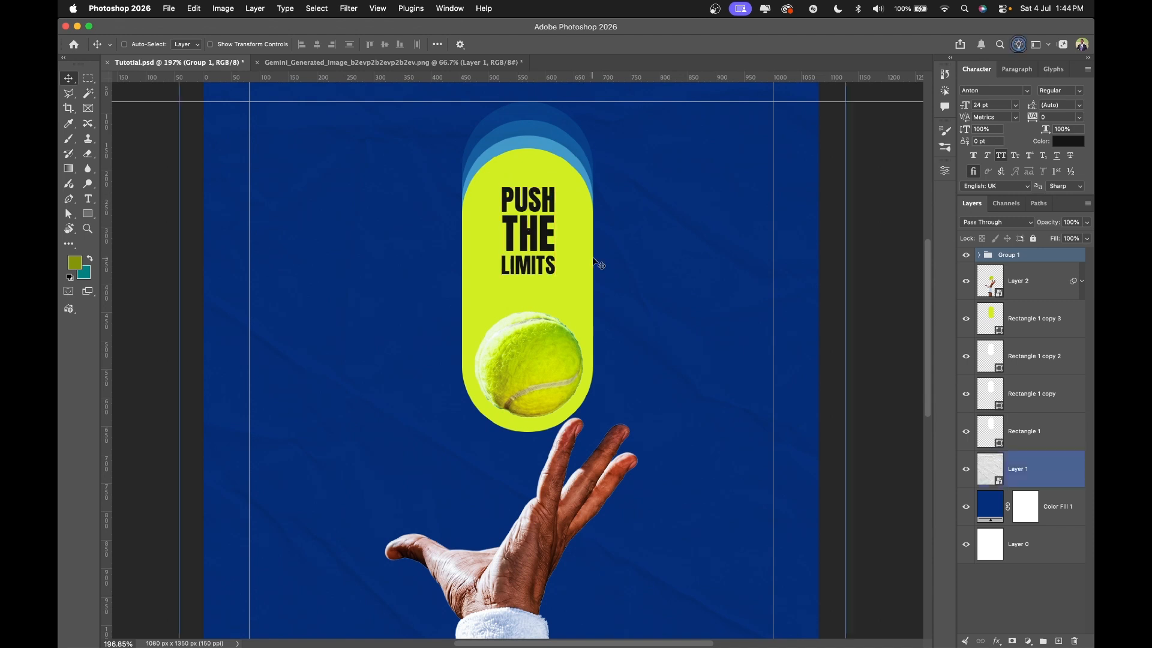
left_click(990, 318, "super")
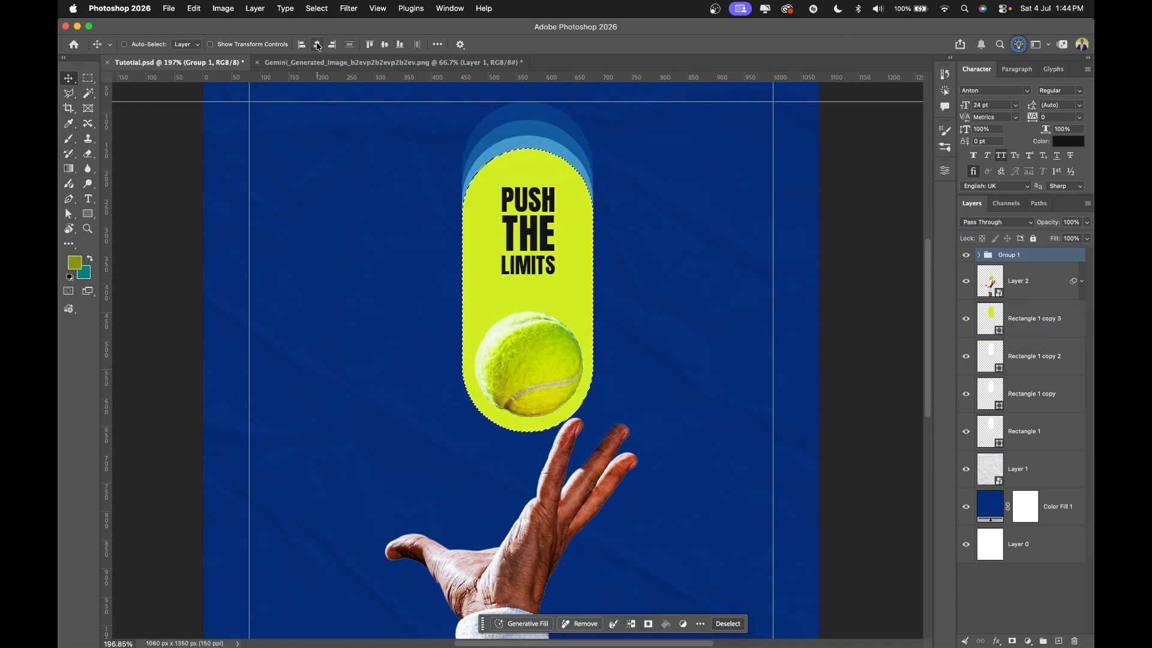
key("super+d")
Enlarge the text group and adjust its position above the ball inside the yellow pill shape.
key("super+t")
left_click_drag(528, 276, 526, 313)
left_click_drag(547, 218, 546, 205)
left_click_drag(527, 299, 527, 296)
key("Return")
key("super+t")
key("Return")
scroll(669, 408, "down", 5)
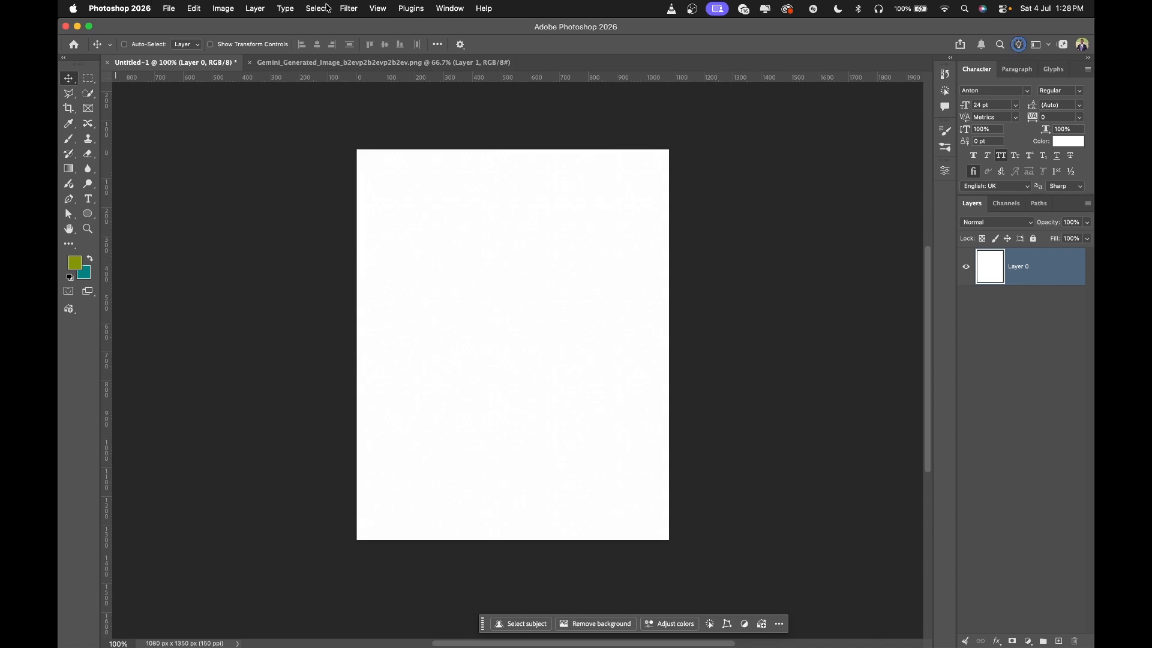
Create a guide layout with 80 px margins on all four sides of the blank canvas.
left_click(378, 9)
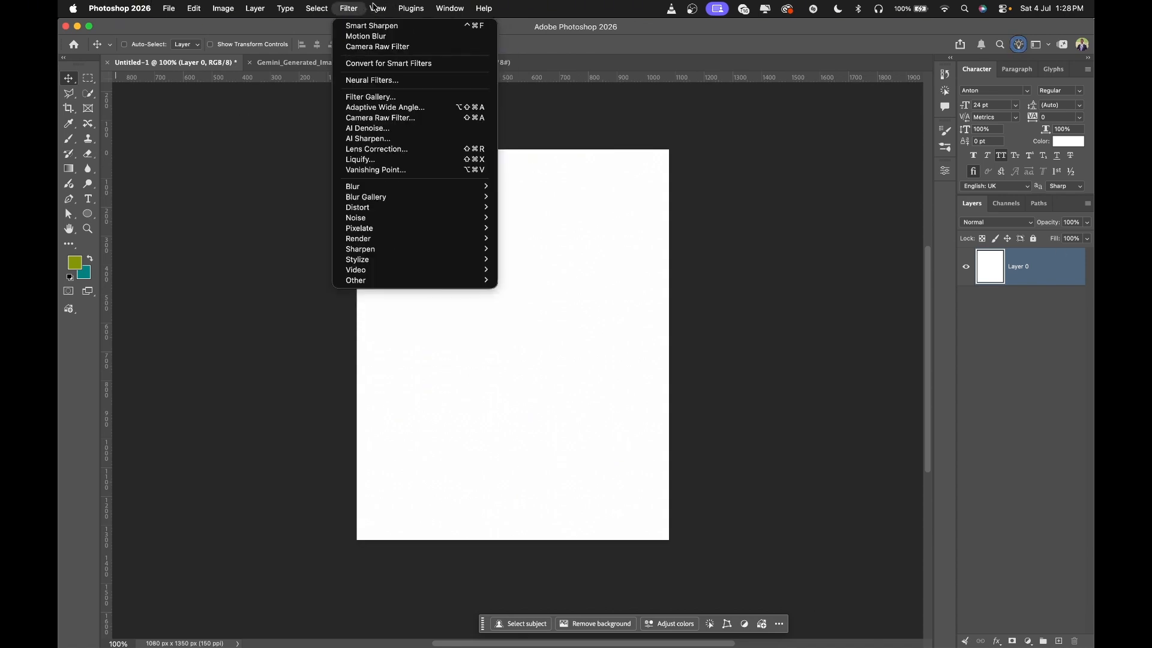
mouse_move(414, 310)
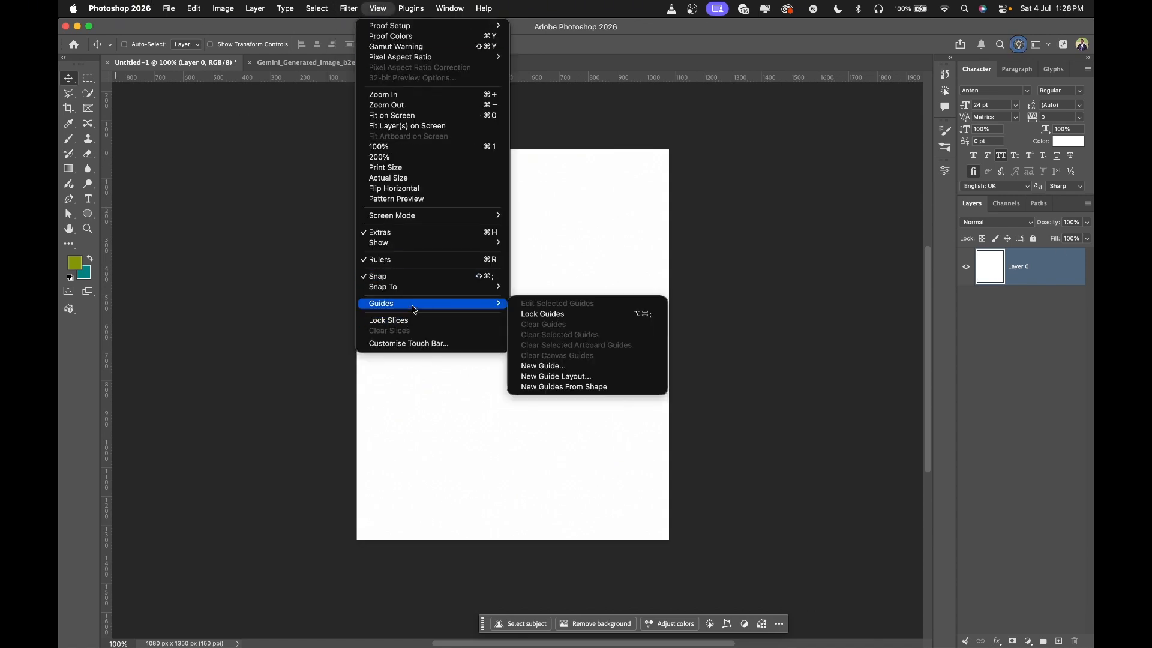
left_click(560, 377)
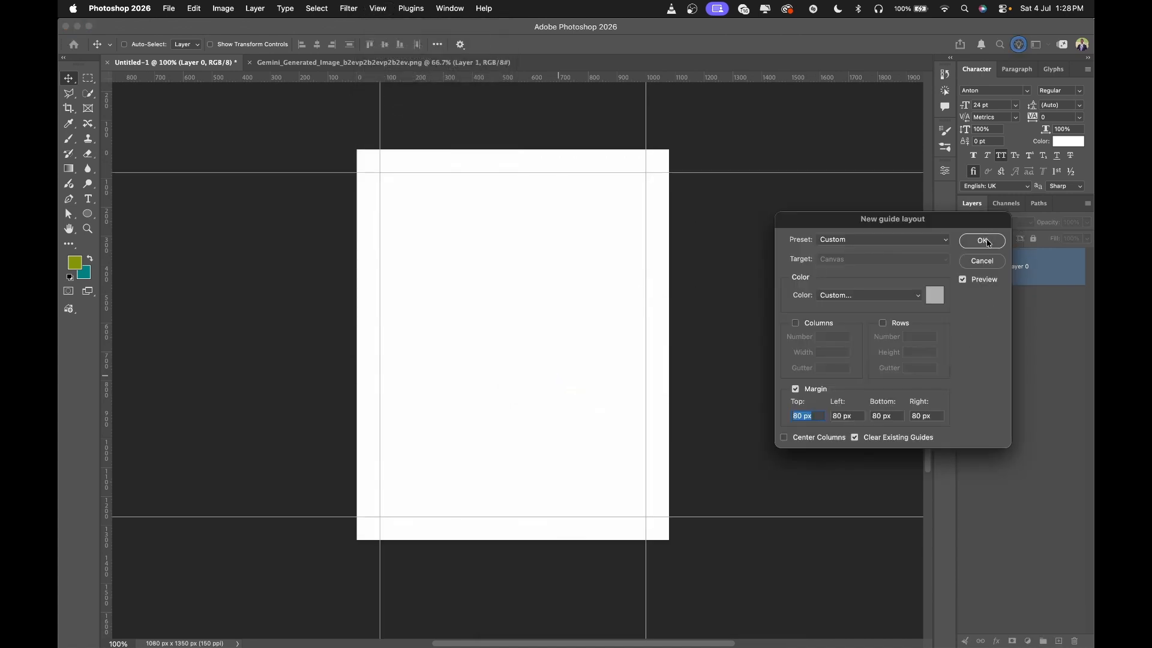
left_click(987, 242)
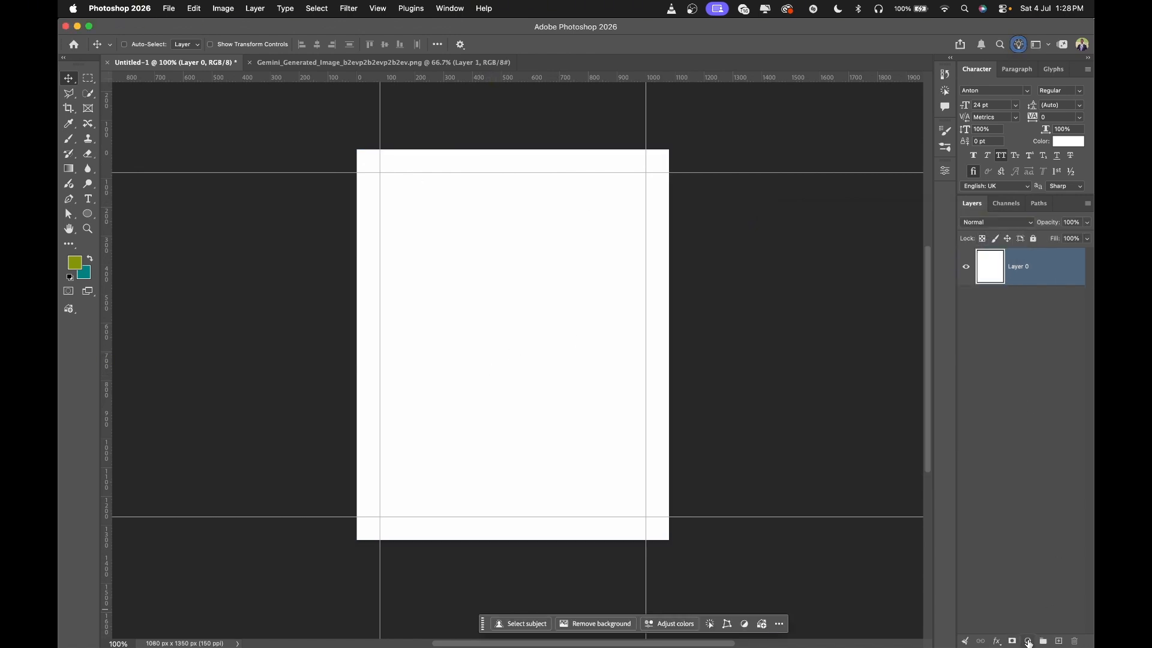
Add a Solid Color fill layer in dark blue, 052f7c, over the white layer.
left_click(1028, 642)
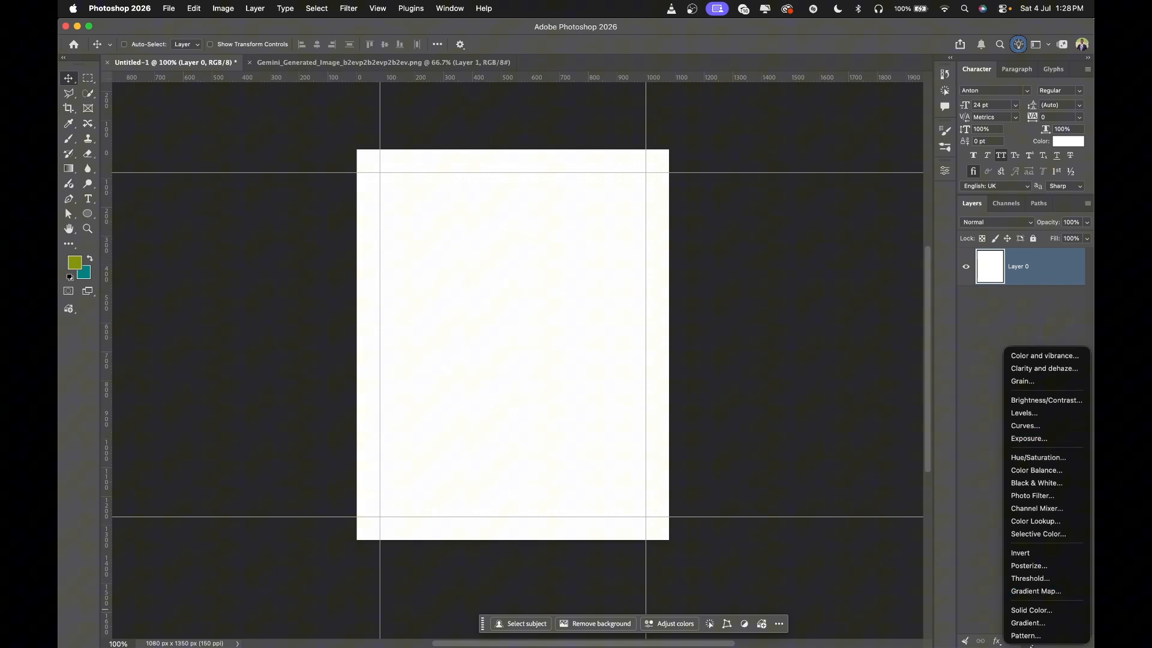
left_click(1037, 611)
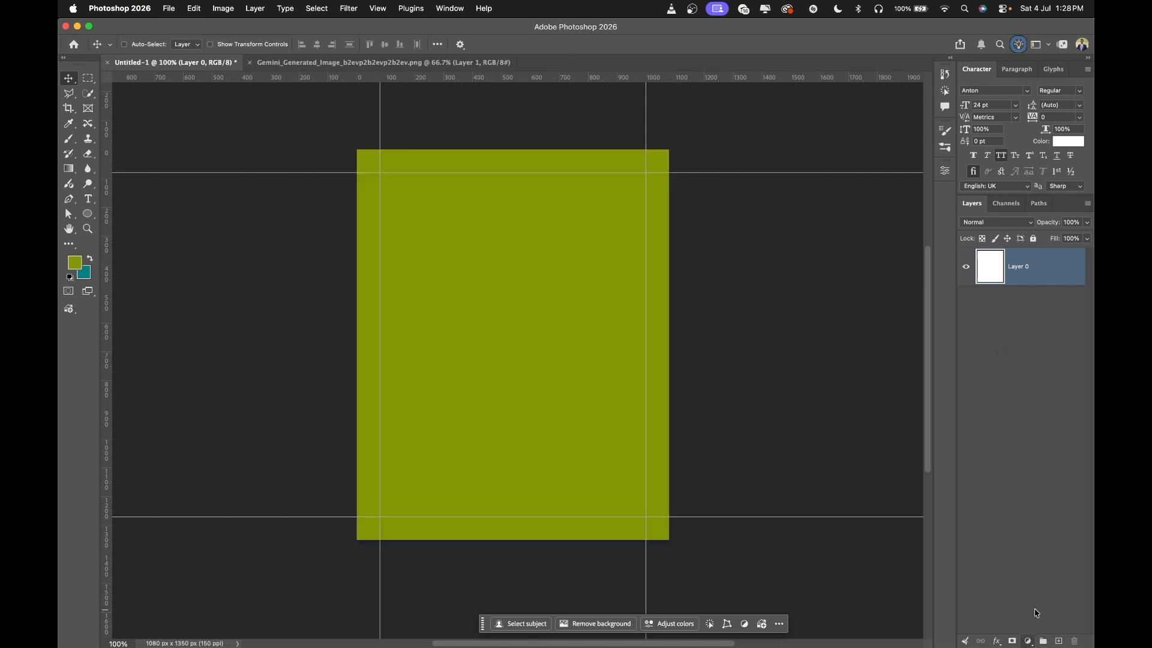
mouse_move(959, 274)
left_mouse_down()
mouse_move(956, 262)
mouse_move(894, 257)
mouse_move(902, 276)
mouse_move(933, 281)
left_mouse_up()
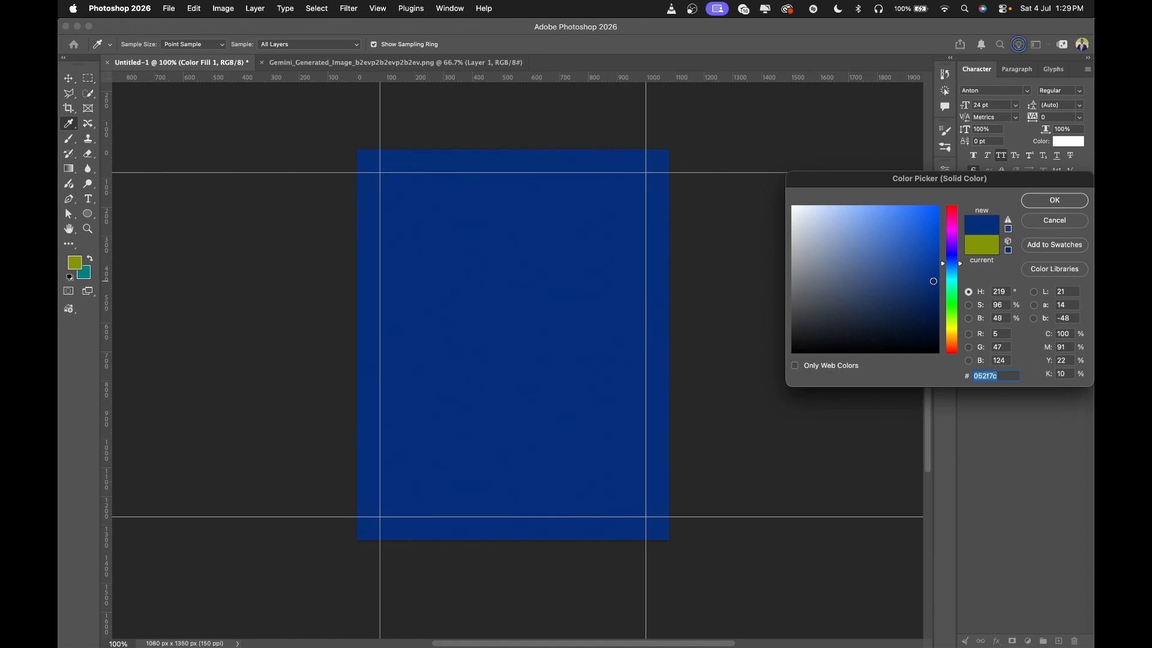
left_click(1057, 201)
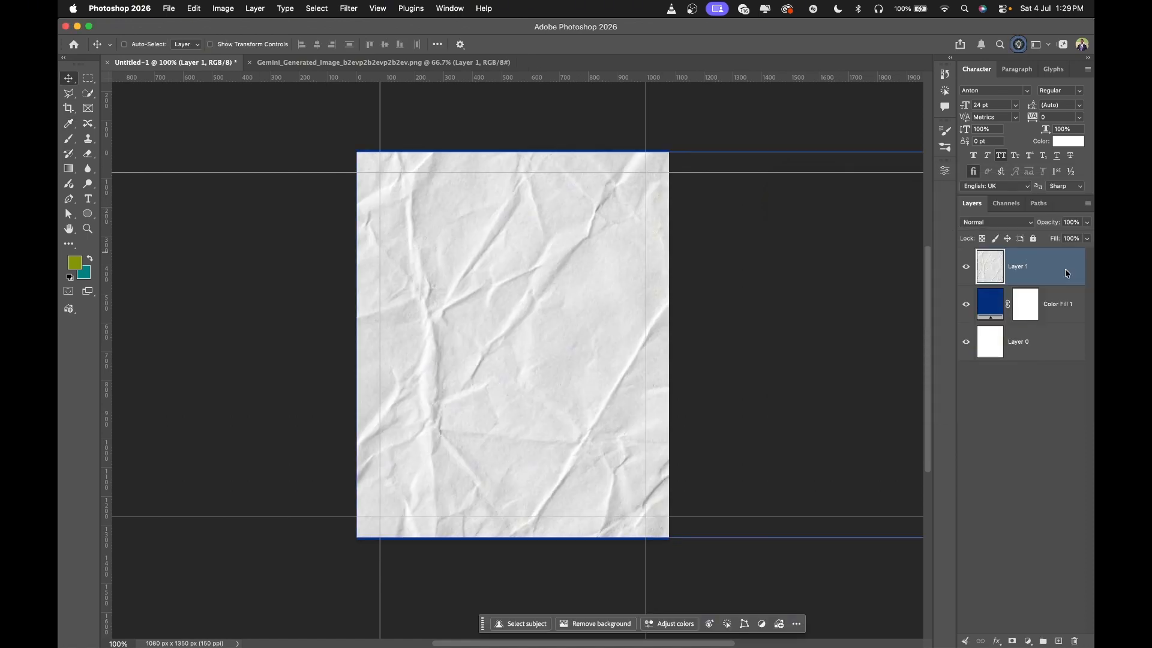
Convert the crumpled paper texture layer to a smart object and set its blend mode to Multiply.
right_click(1048, 264)
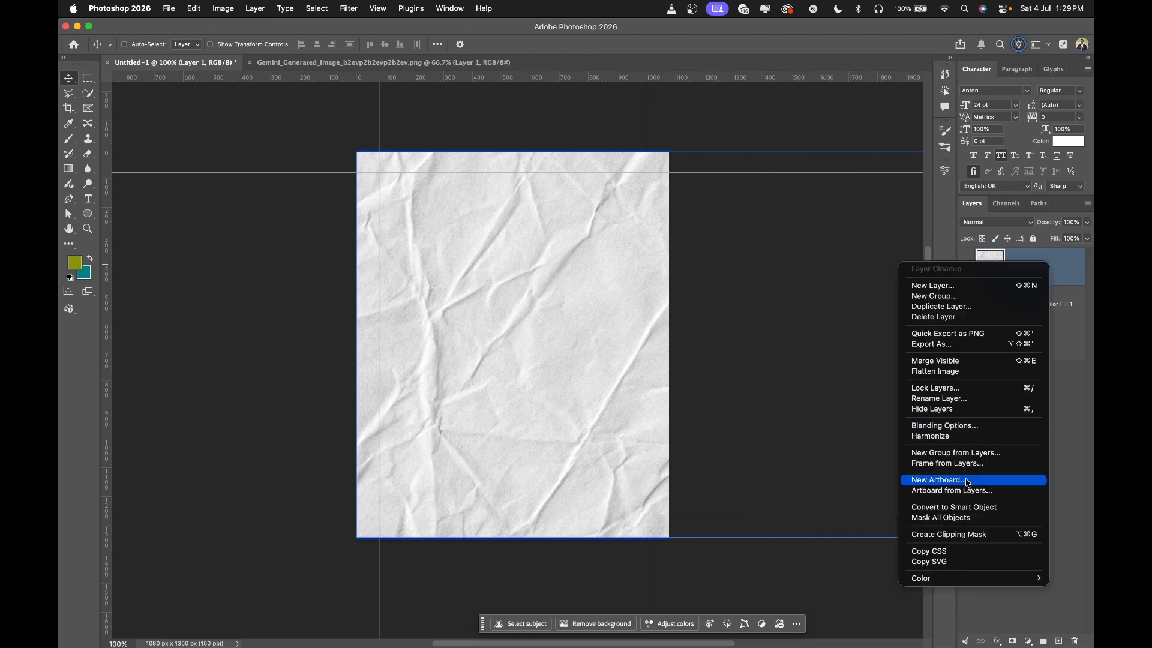
left_click(964, 508)
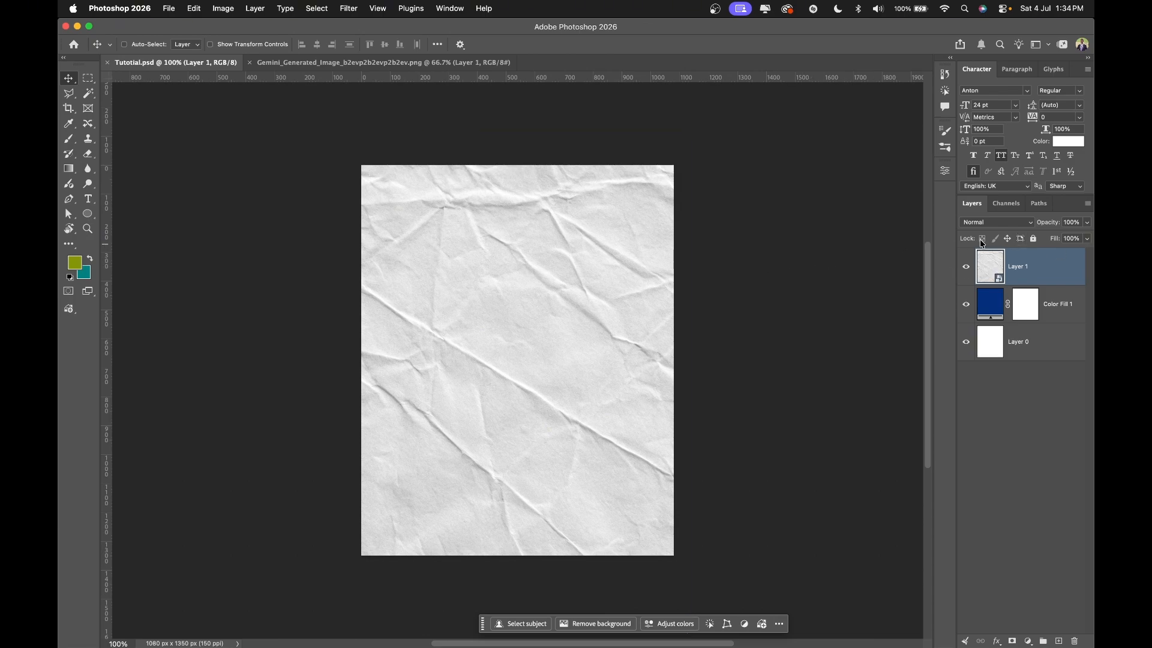
left_click(996, 226)
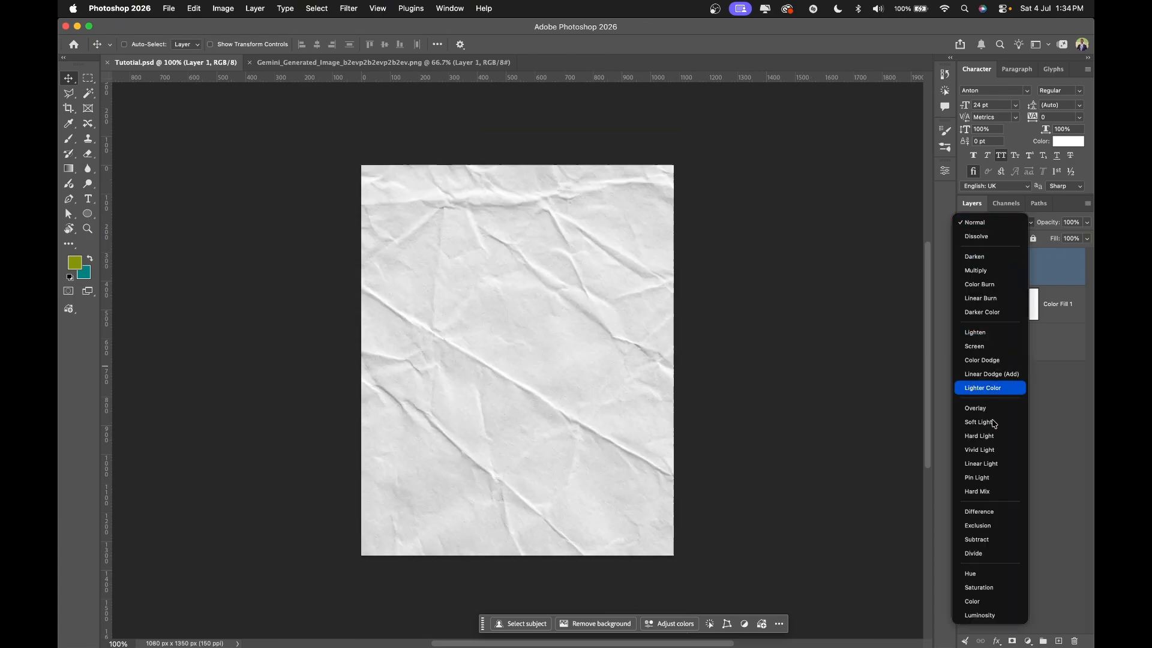
left_click(995, 271)
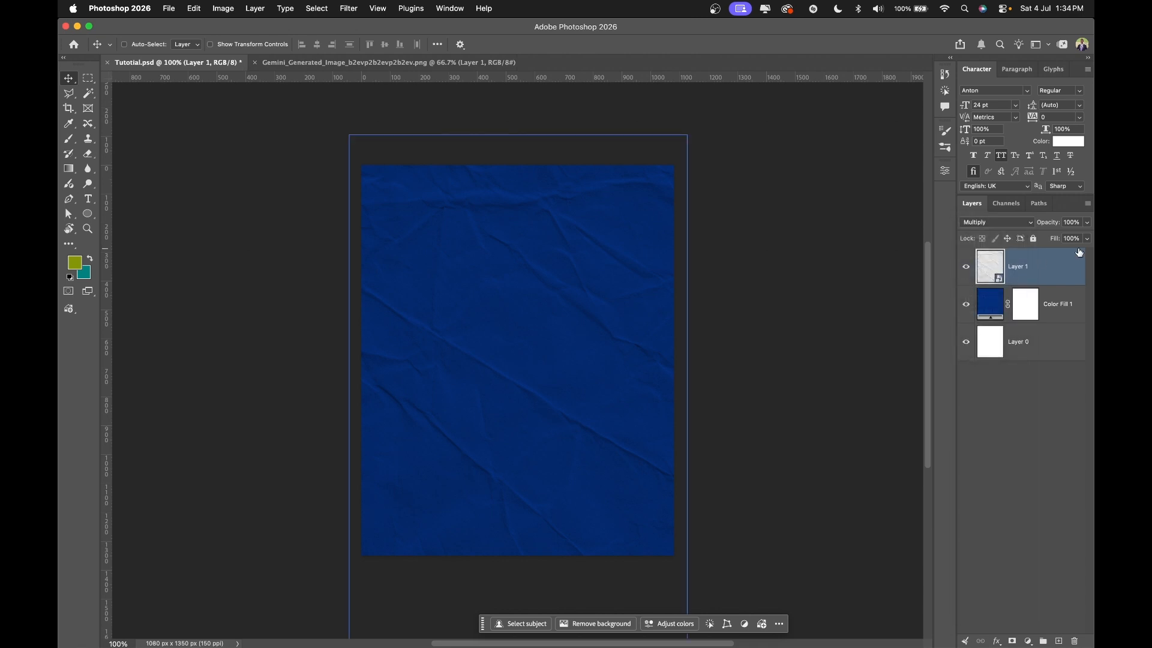
Set the paper texture layer's opacity to 25% and show the margin guides.
left_click(1087, 223)
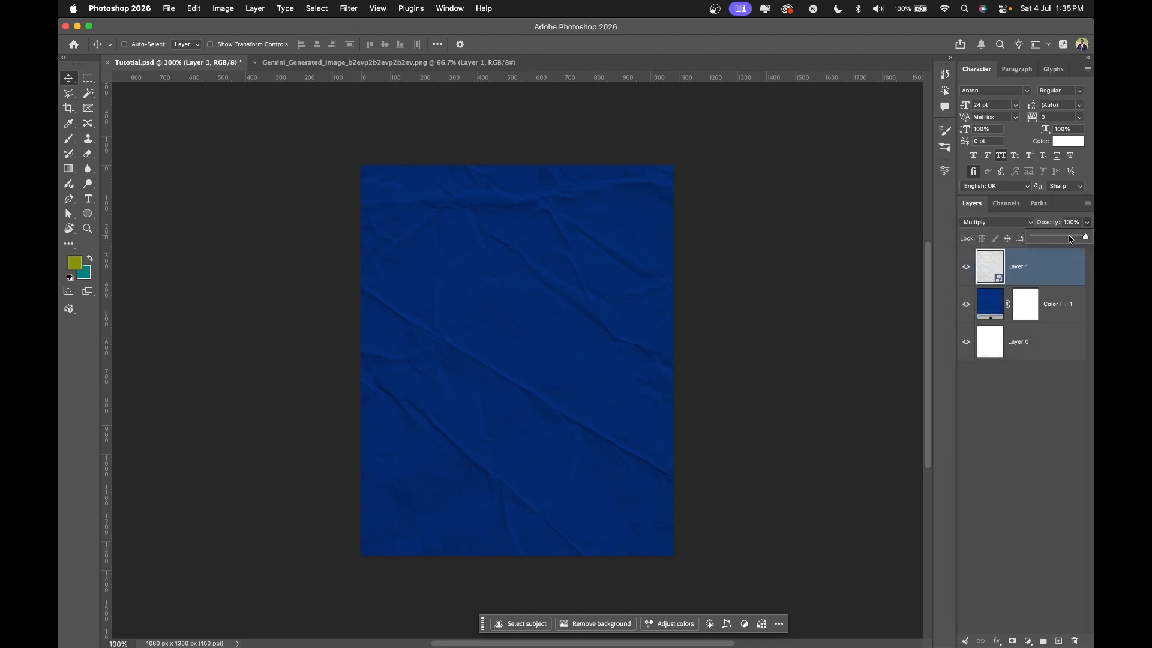
left_click_drag(1071, 239, 1054, 236)
left_click(1077, 223)
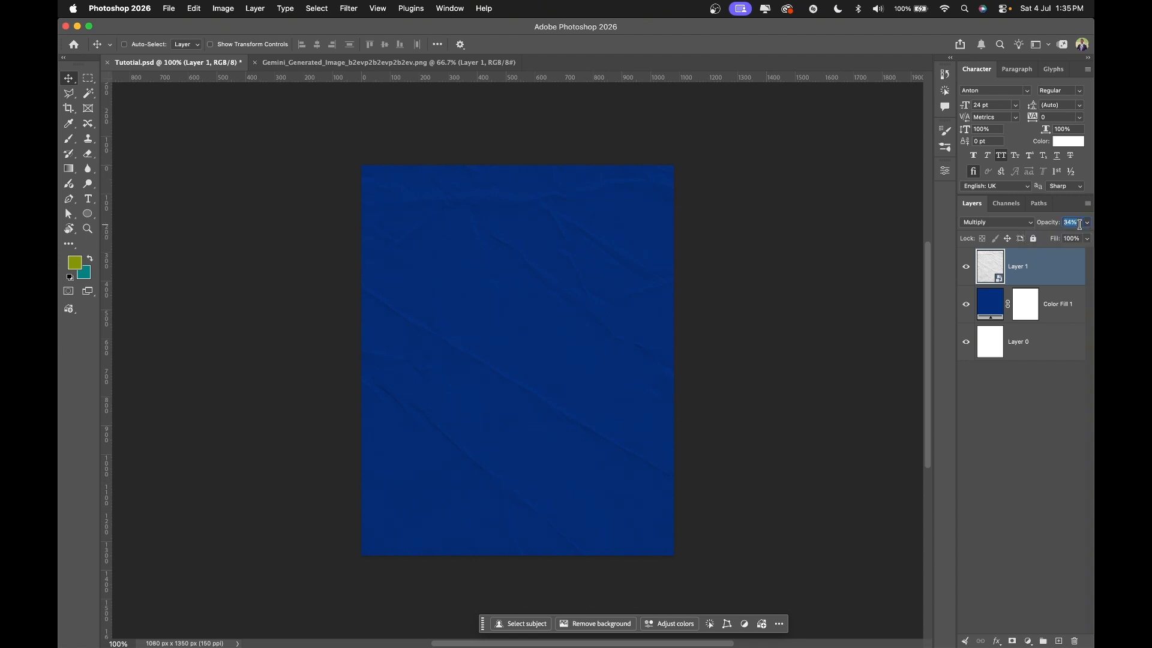
type("25")
key("super+semicolon")
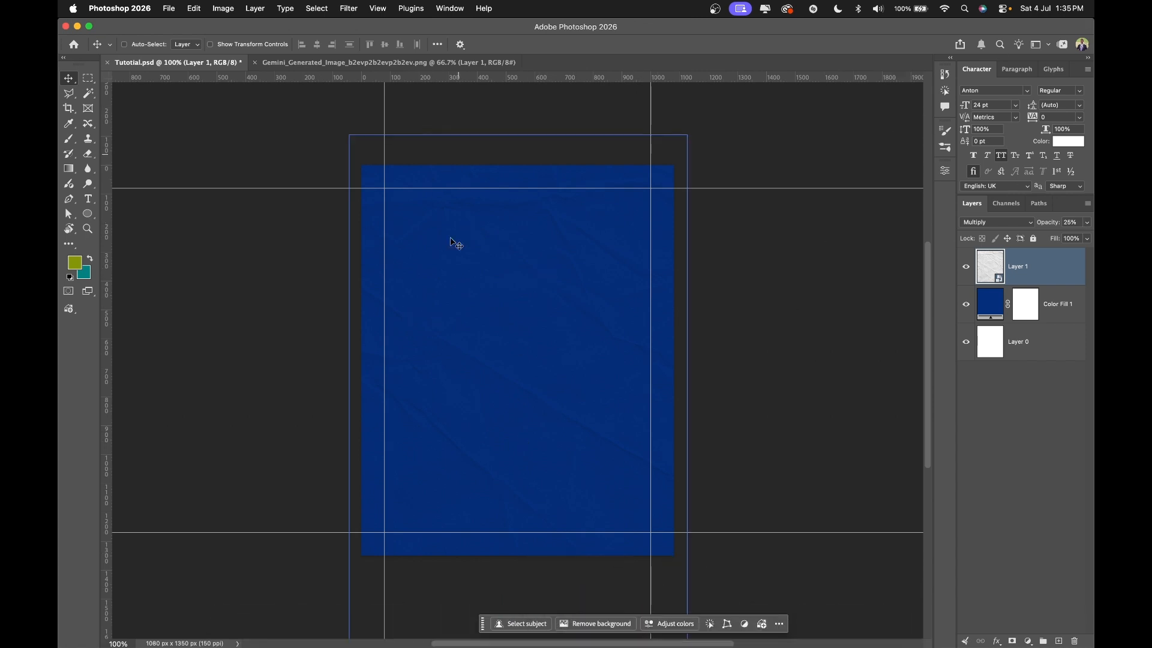
Bring the hand-and-ball cutout from the Gemini_Generated_Image document into Tutotial.psd and place it over the blue background.
left_click(337, 63)
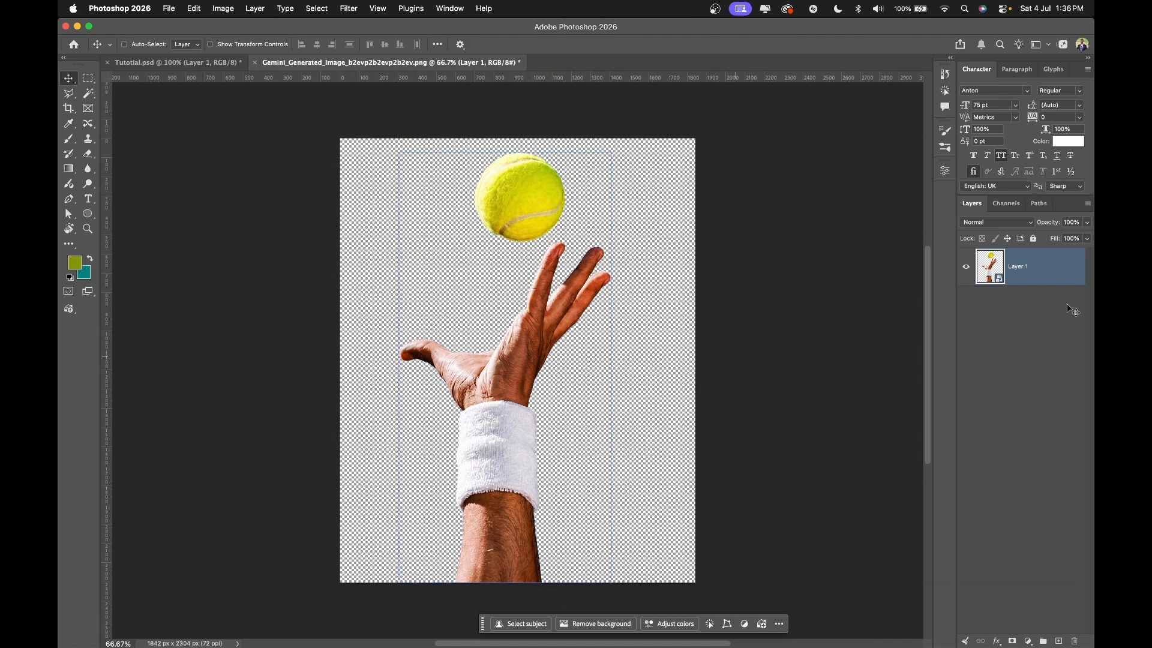
left_click_drag(498, 406, 417, 320)
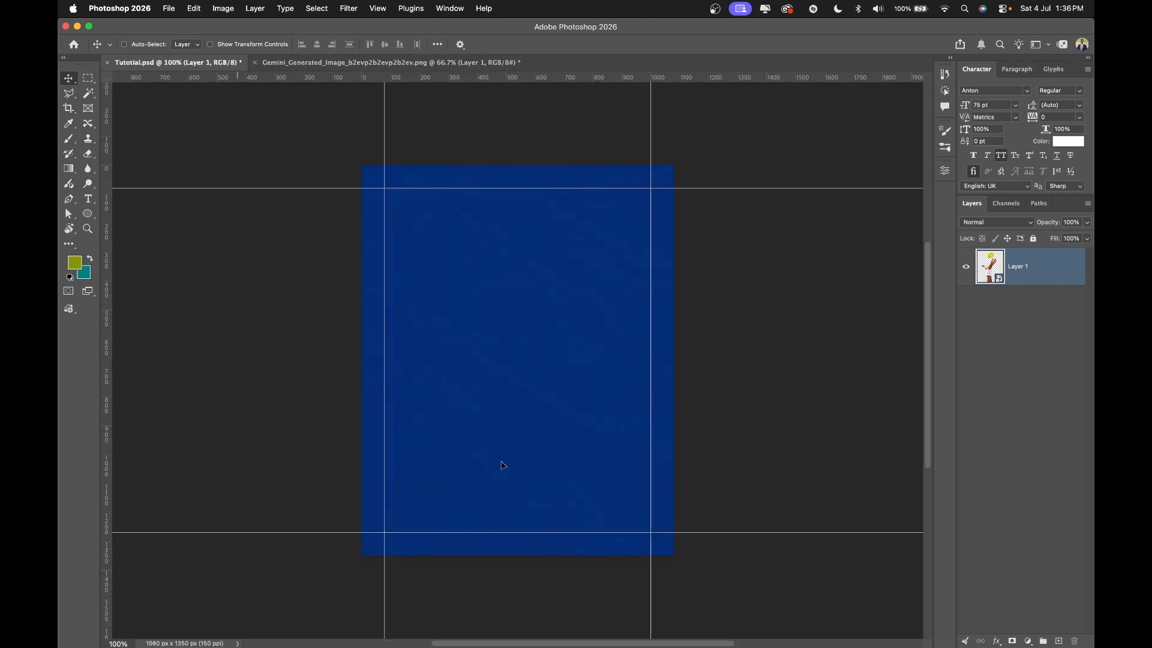
left_click_drag(502, 462, 502, 459)
left_click_drag(512, 407, 544, 384)
Scale the hand-and-ball layer to about 20.8% and centre it horizontally with the arm ending at the canvas's bottom edge.
left_click(1039, 318, "shift")
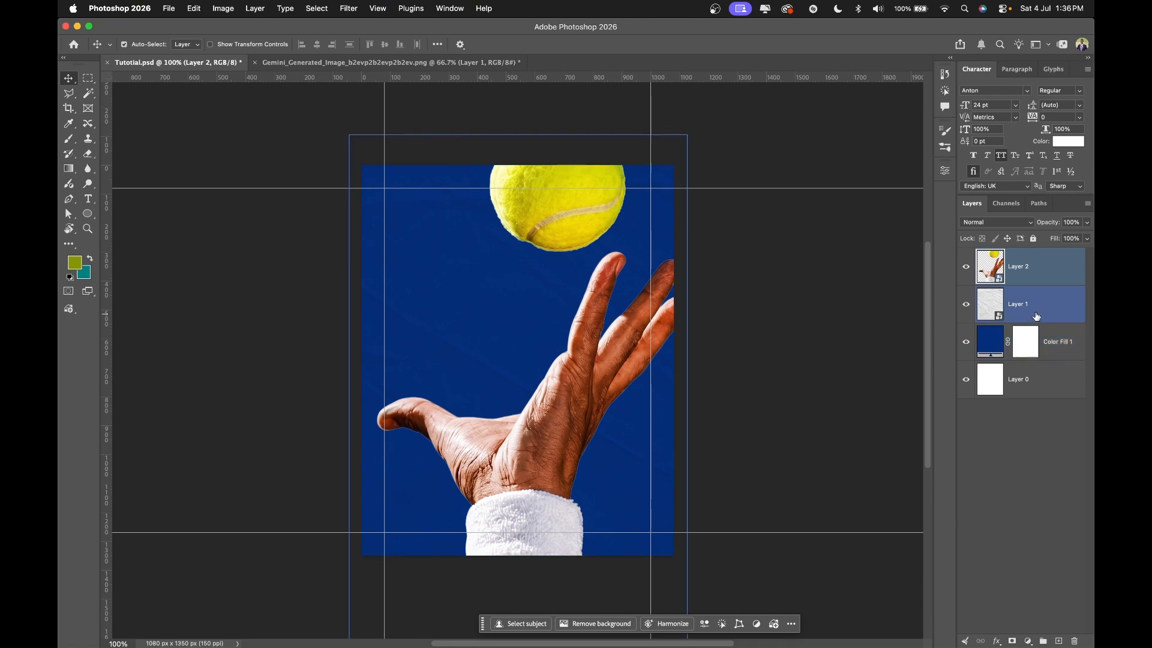
left_click(1037, 317, "super")
key("super+t")
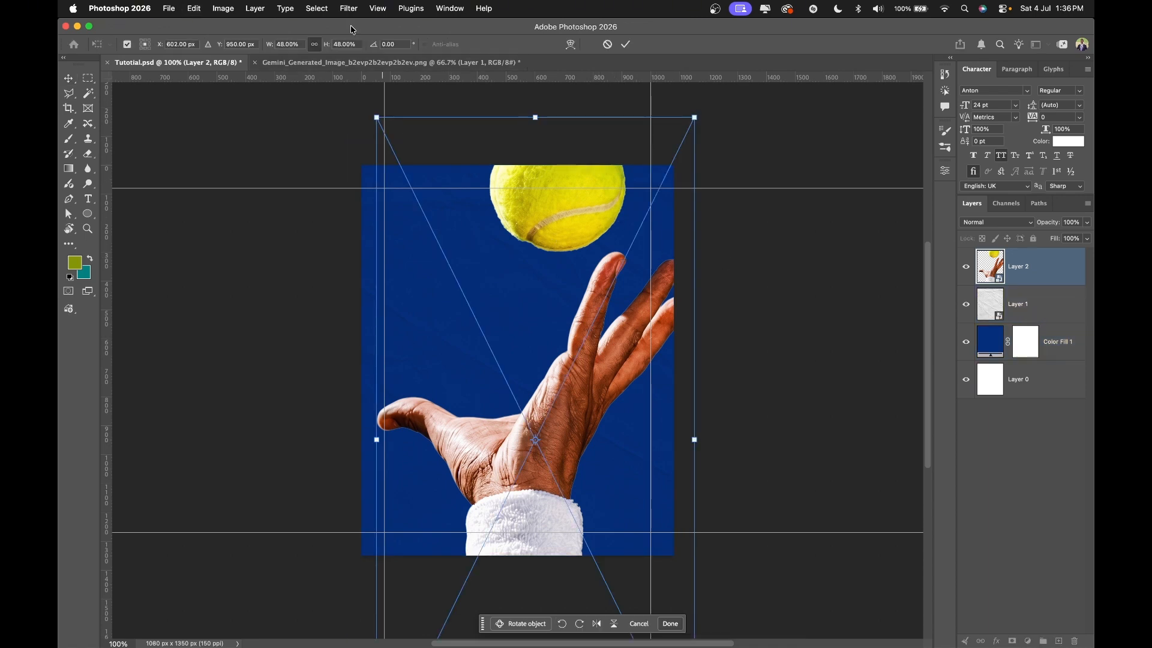
left_click_drag(268, 48, 250, 44)
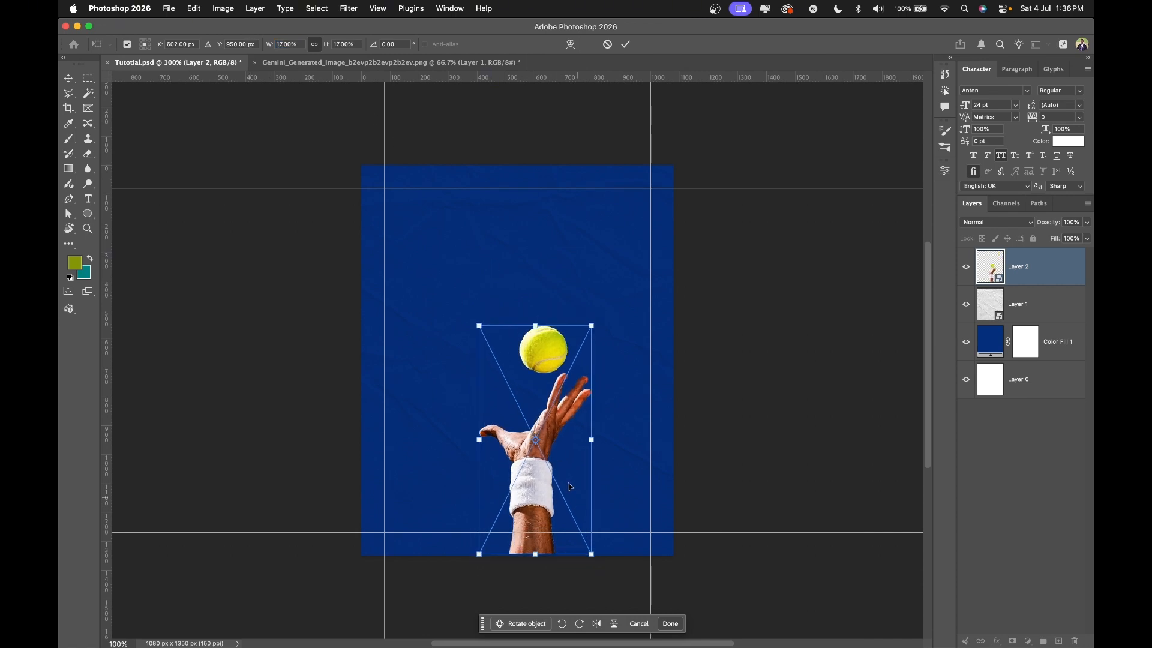
left_click_drag(539, 469, 520, 470)
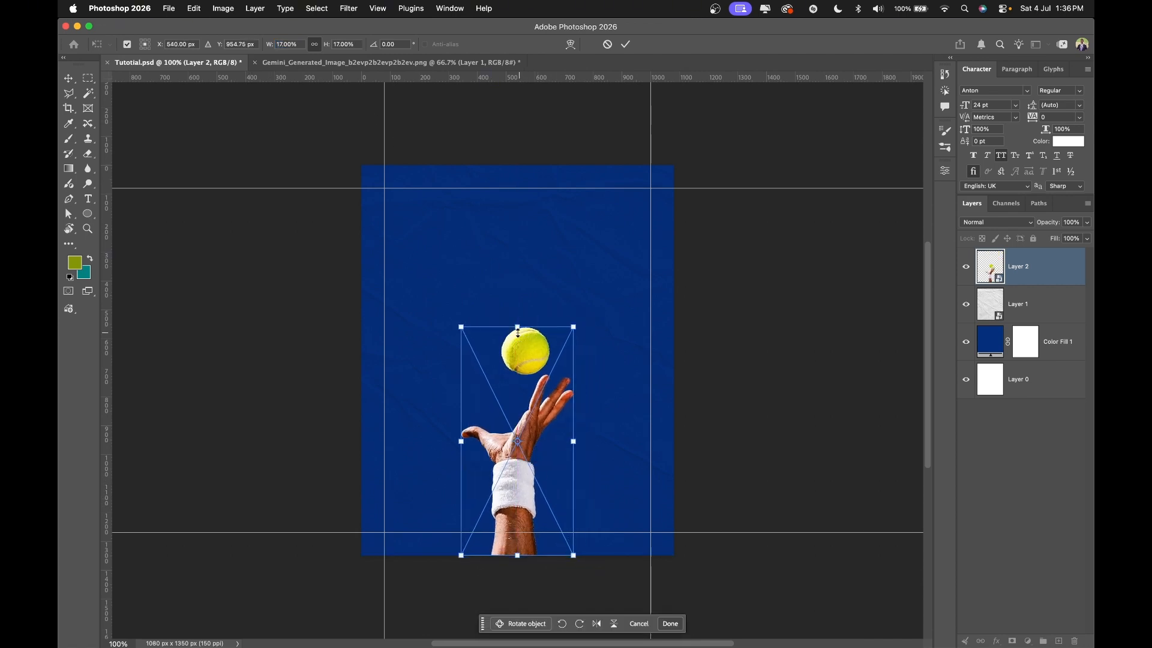
left_click_drag(516, 326, 512, 275)
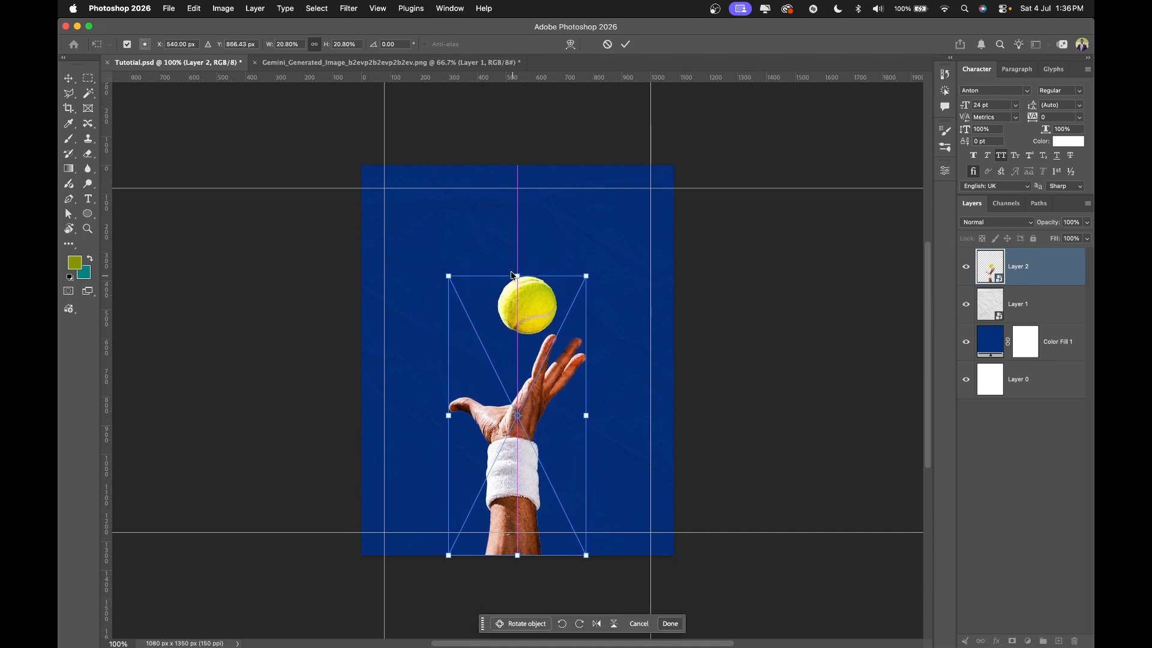
key("Return")
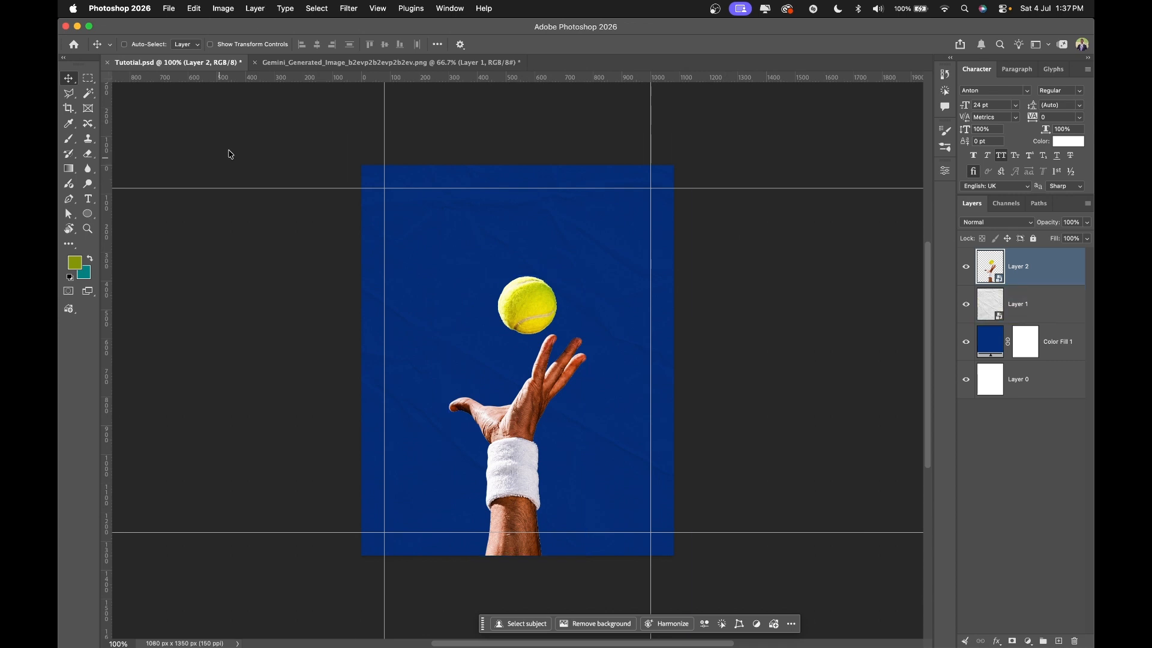
Start a Camera Raw Filter on the hand-and-ball layer with contrast set to +31 and temperature to -20.
left_click(377, 12)
mouse_move(358, 12)
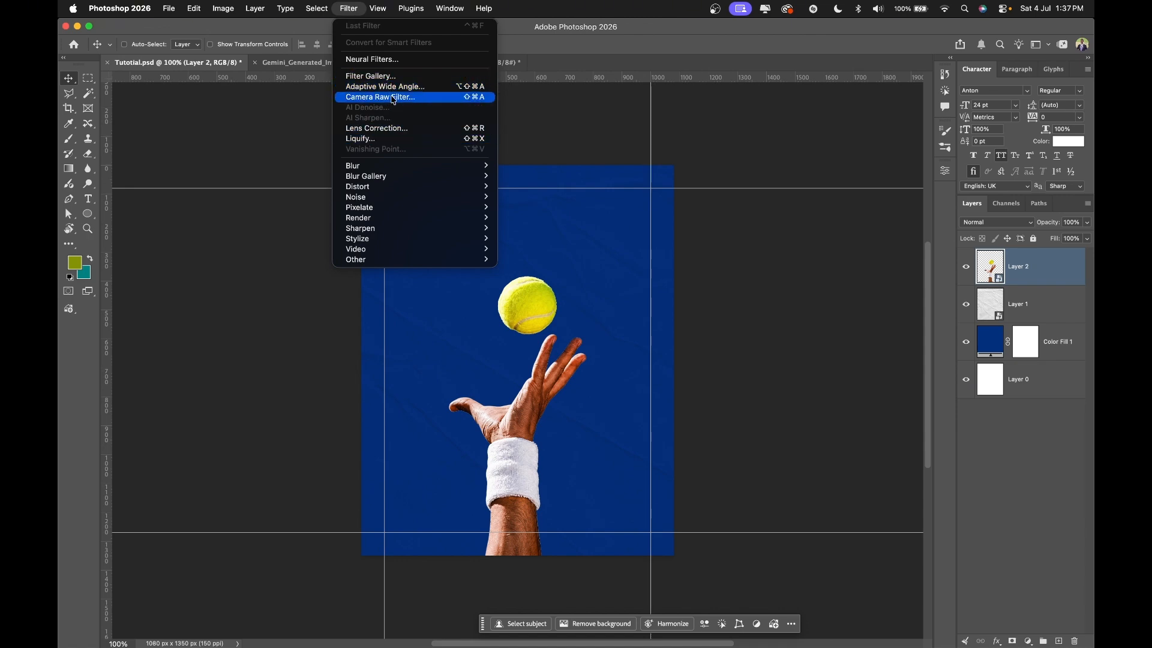
left_click(393, 98)
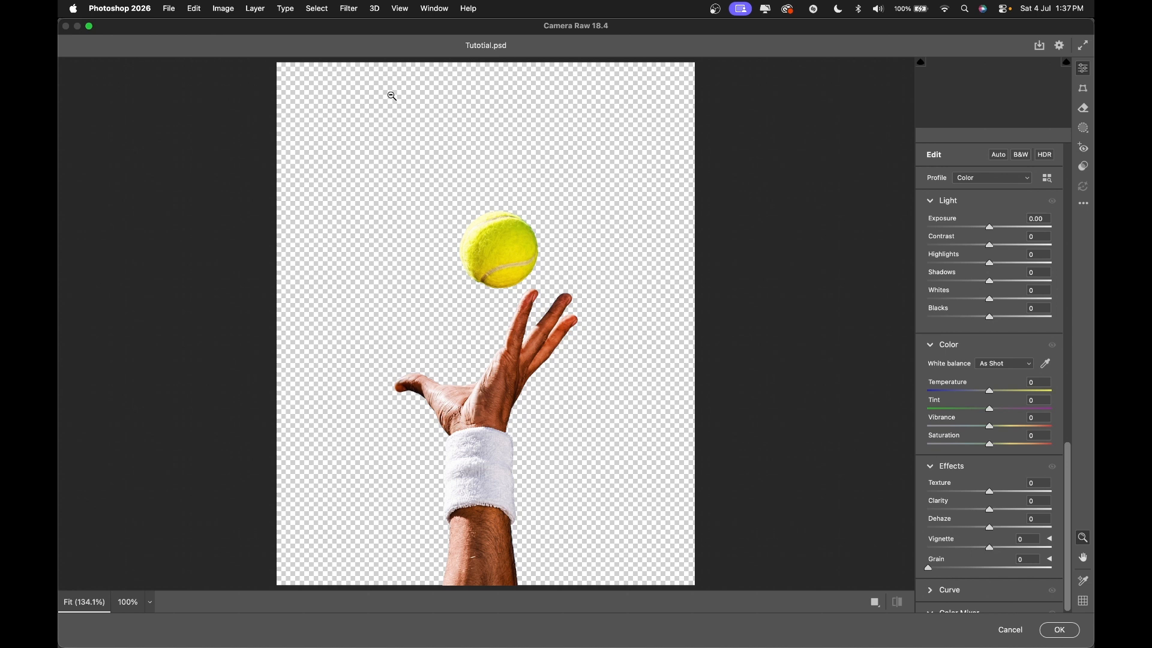
left_click_drag(989, 245, 1009, 249)
left_click_drag(989, 392, 979, 394)
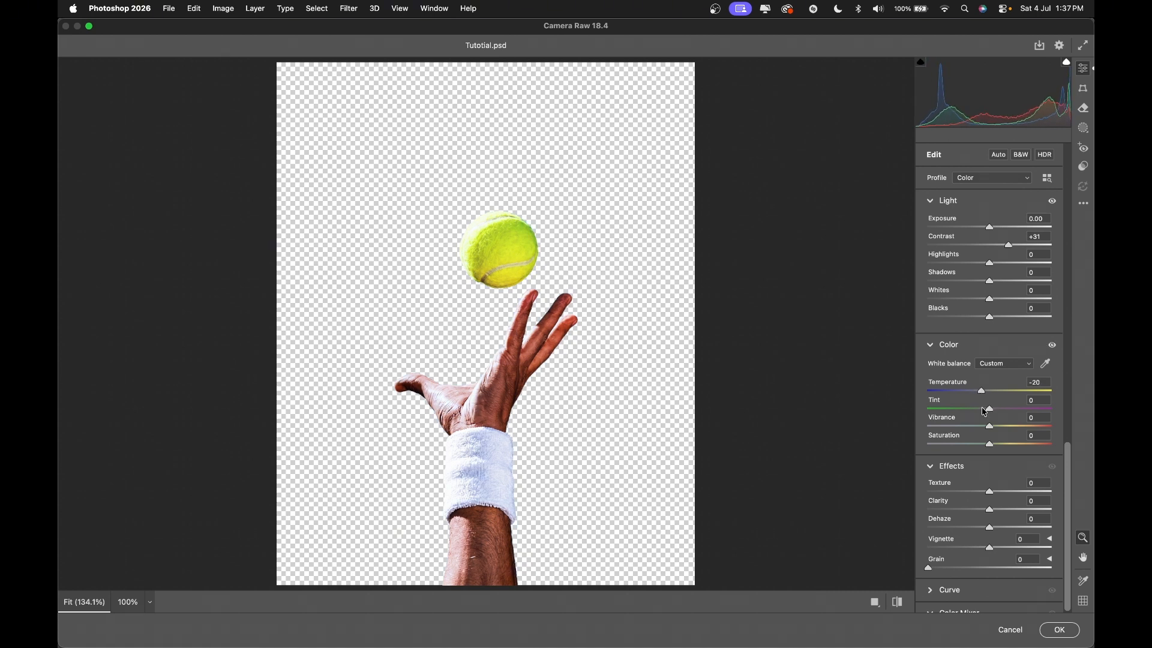
Set vibrance to +6 and tint to about -12, fine-tune the highlights, and apply the Camera Raw Filter.
left_click_drag(985, 412, 982, 427)
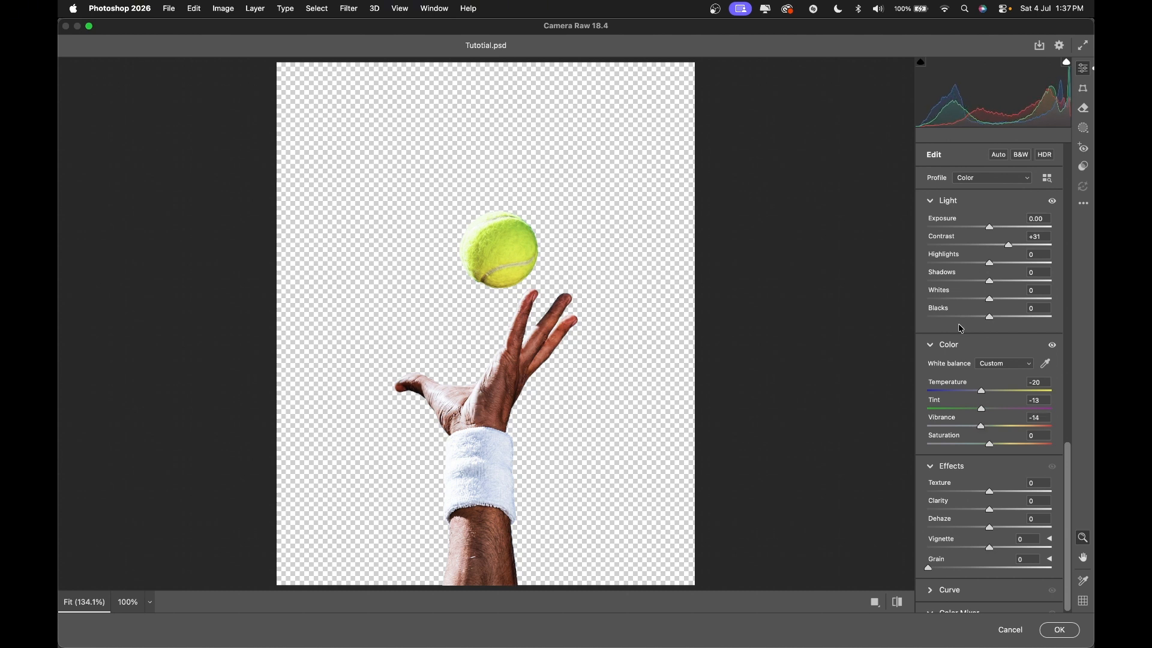
mouse_move(990, 263)
left_mouse_down()
mouse_move(1009, 267)
mouse_move(993, 267)
left_mouse_up()
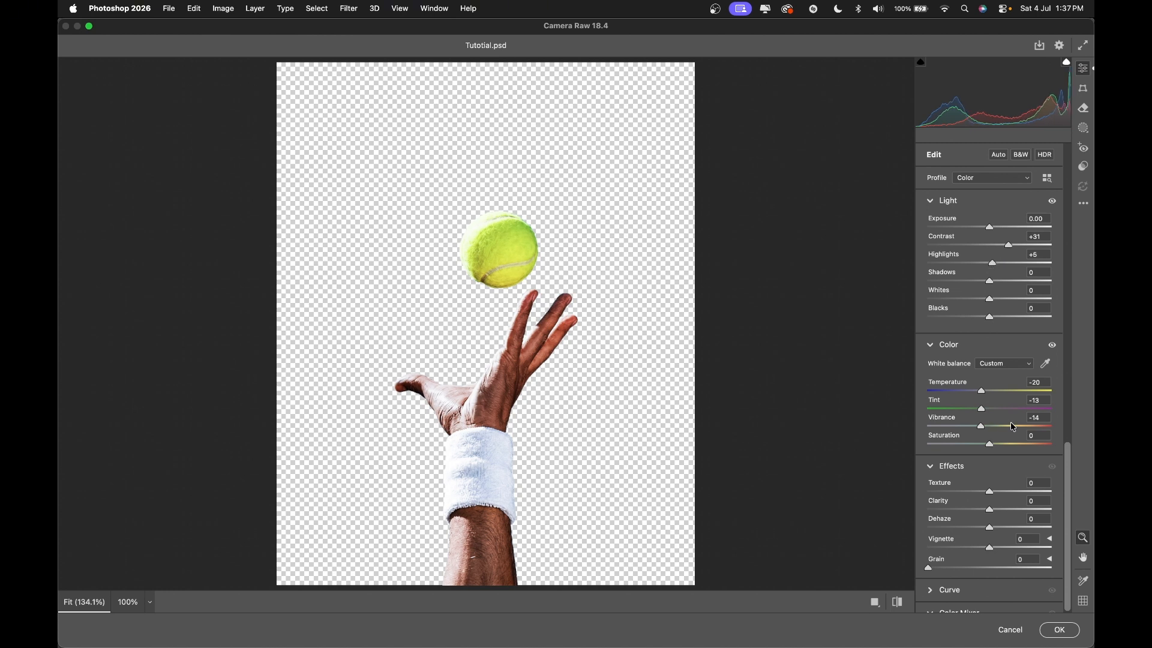
left_click_drag(1014, 427, 999, 429)
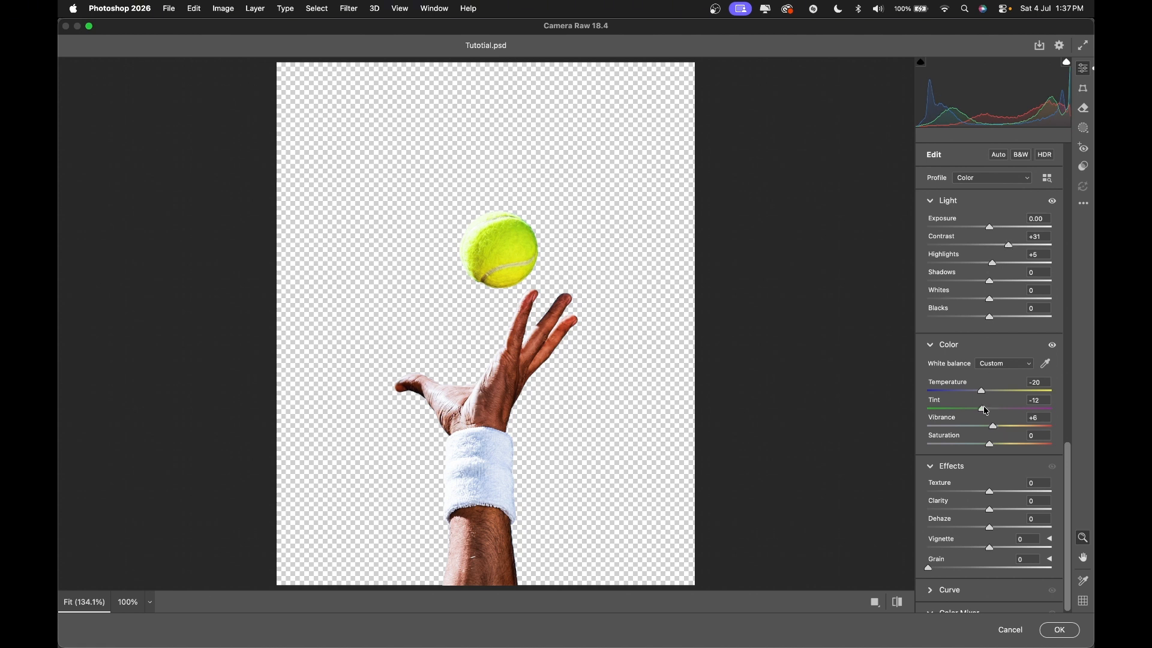
left_click_drag(987, 410, 984, 412)
left_click_drag(978, 265, 970, 269)
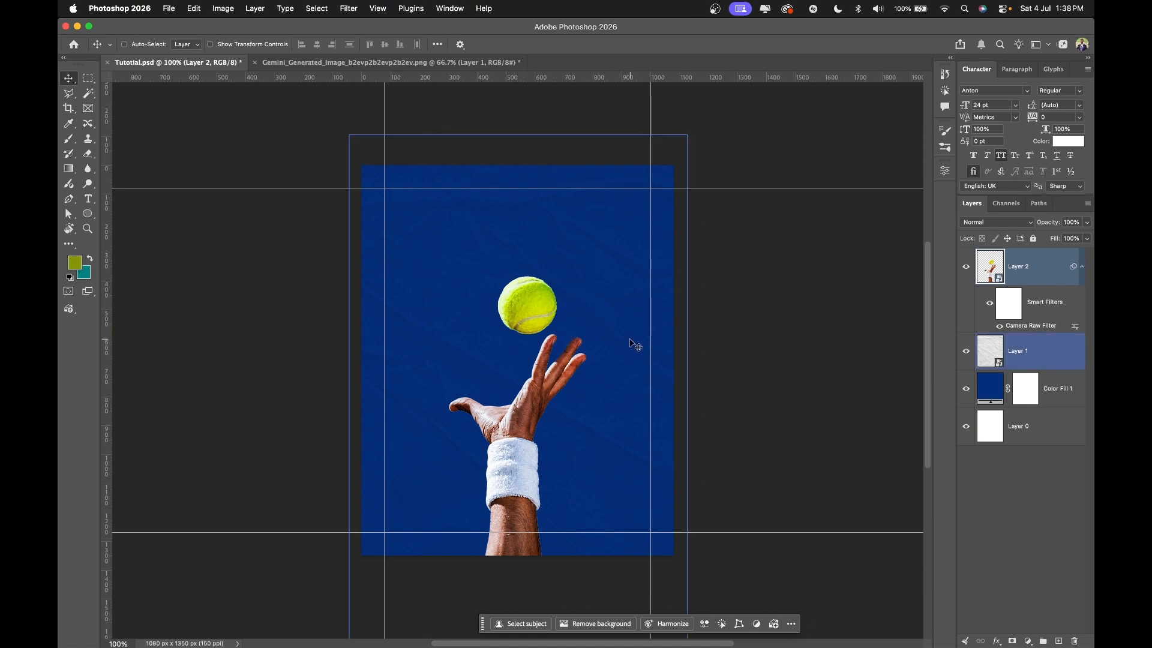
Collapse the layer's smart filter list and scale the hand and ball down to about 444 × 903 px, keeping the arm at the canvas's bottom edge.
left_click(1080, 266)
key("super+t")
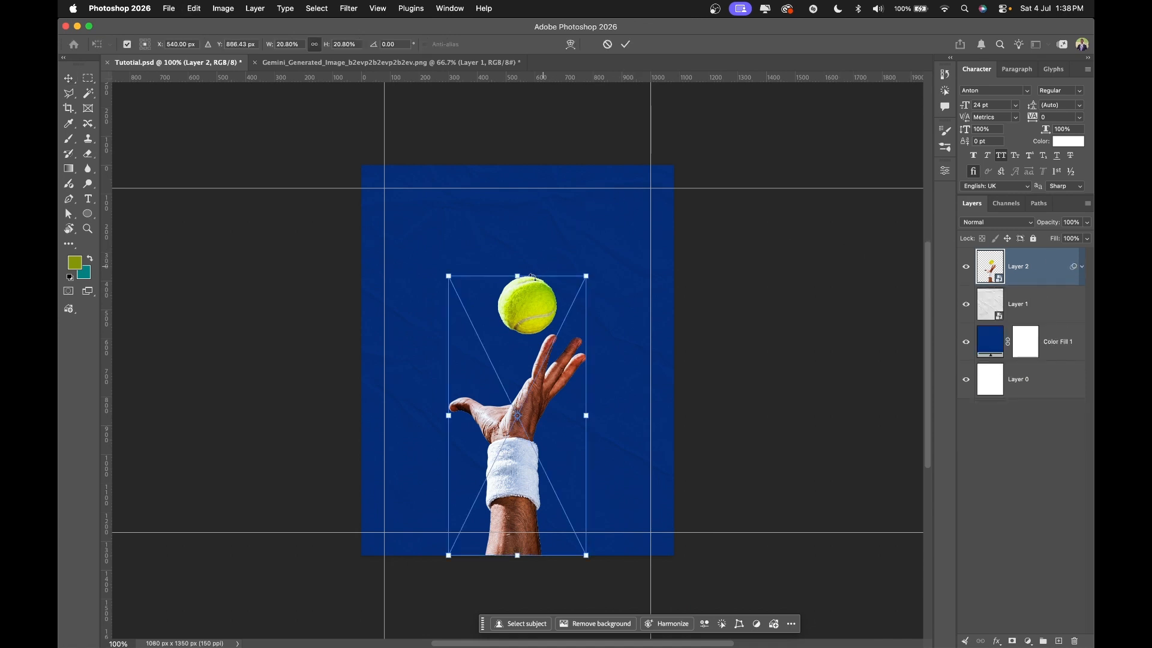
left_click_drag(518, 276, 518, 290)
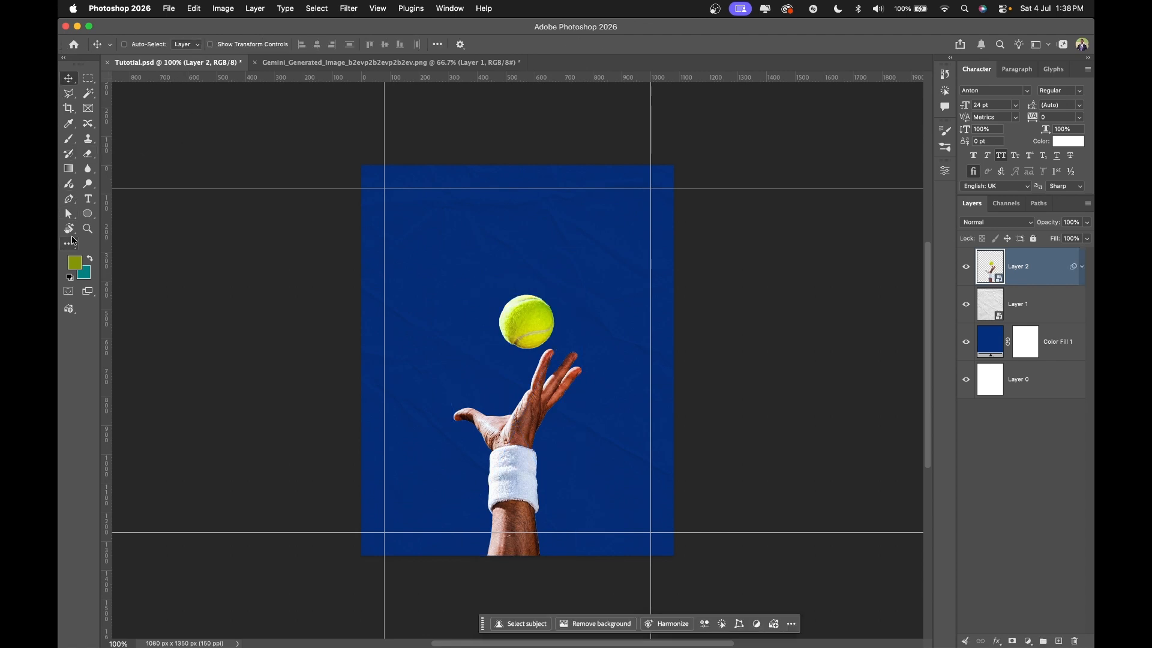
Draw a rectangle about 230 × 425 px over the ball, then place it beneath the hand-and-ball layer and directly behind the ball.
left_click(88, 217)
left_click(88, 217)
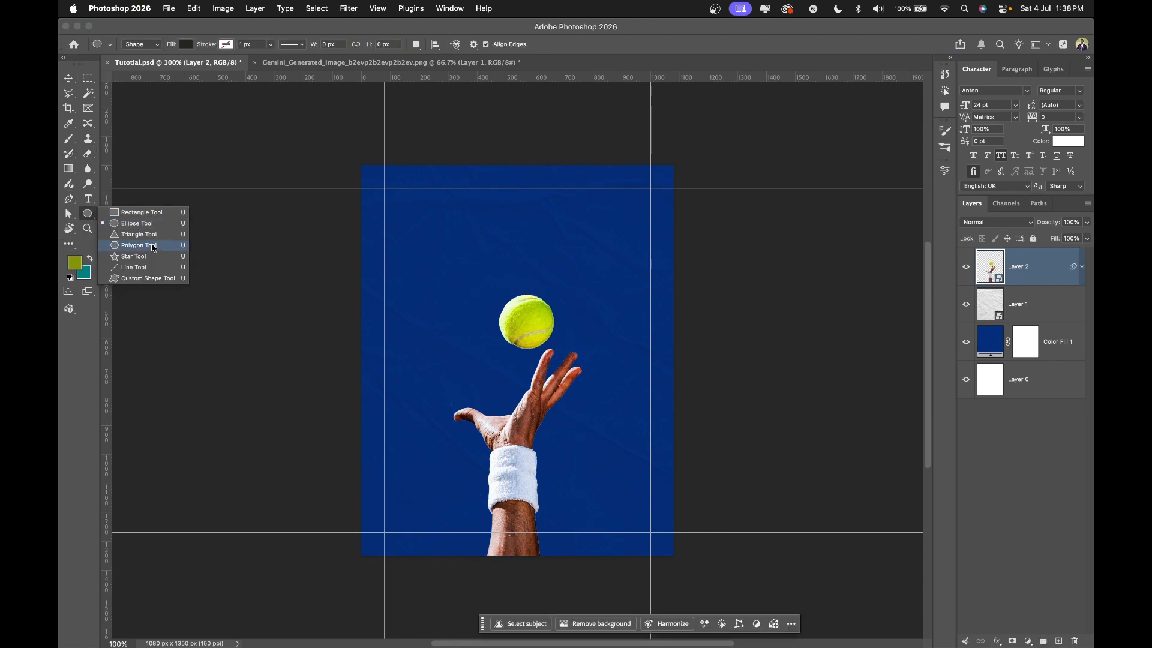
left_click(152, 213)
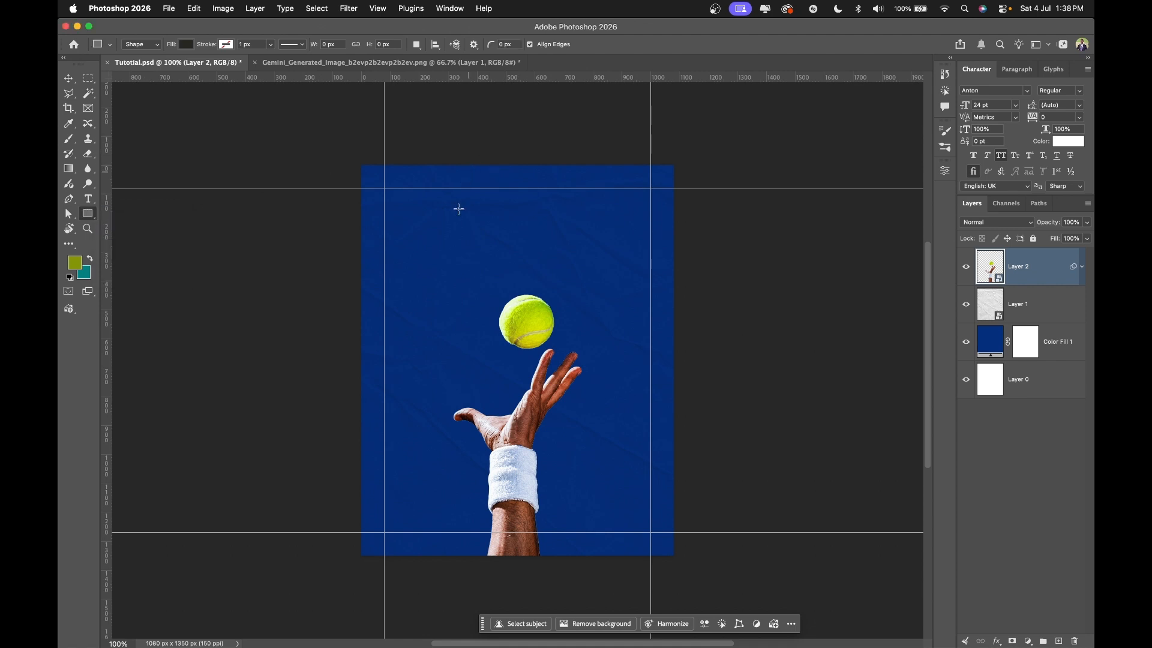
left_click_drag(473, 232, 540, 354)
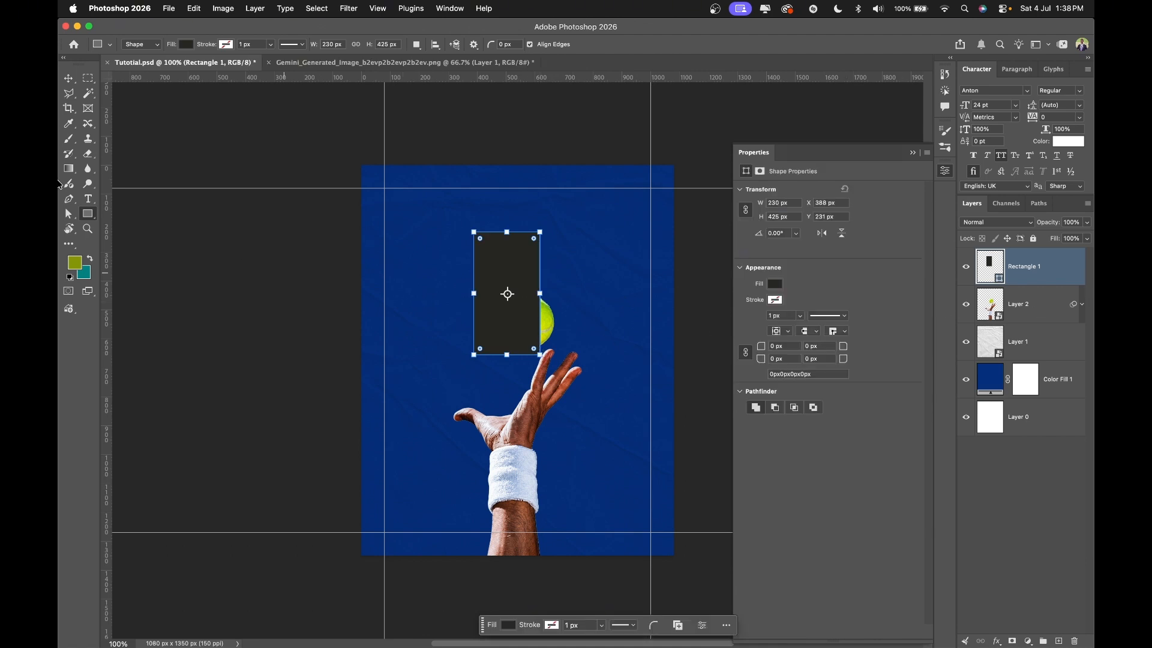
left_click(69, 78)
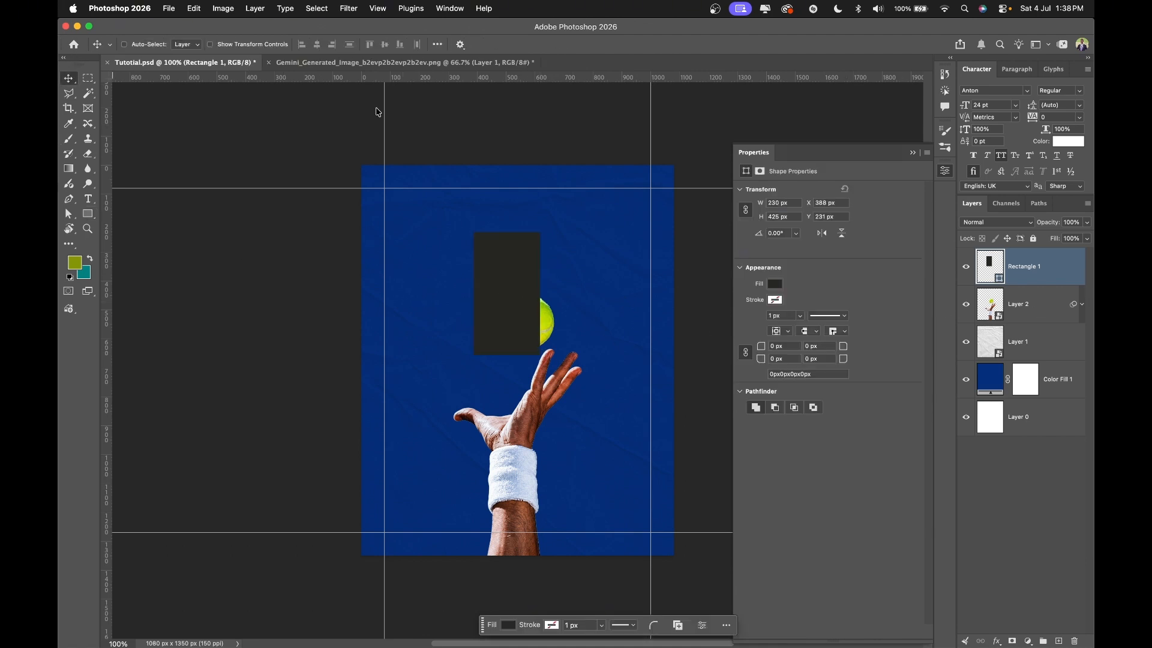
left_click_drag(1035, 273, 1014, 322)
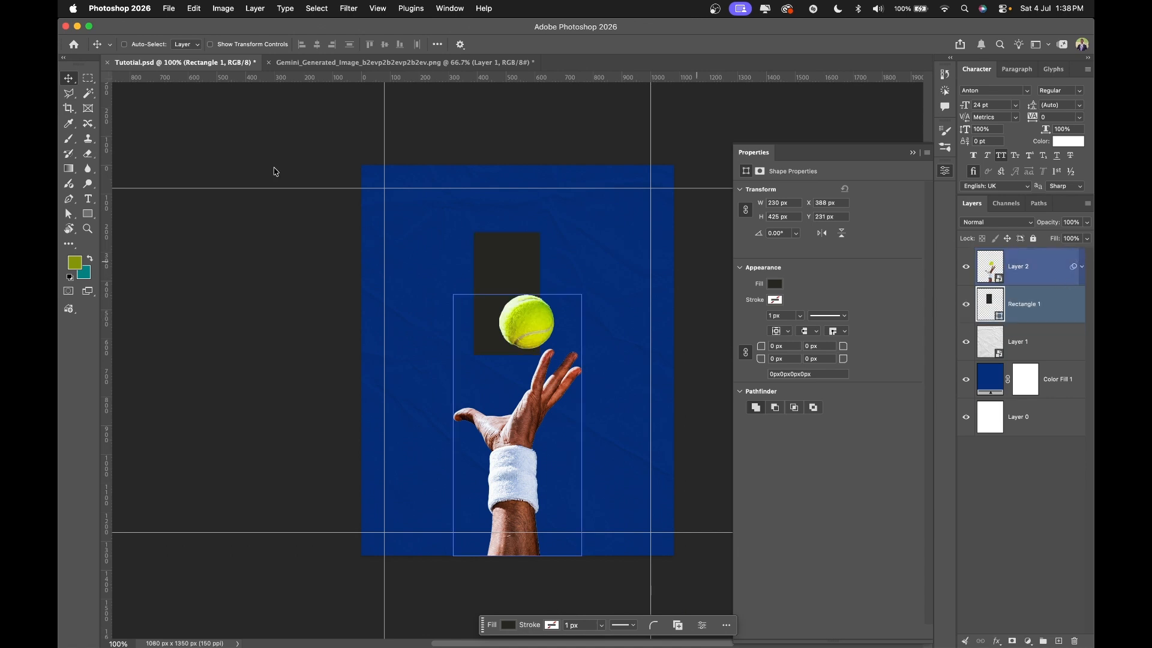
left_click_drag(538, 274, 526, 275)
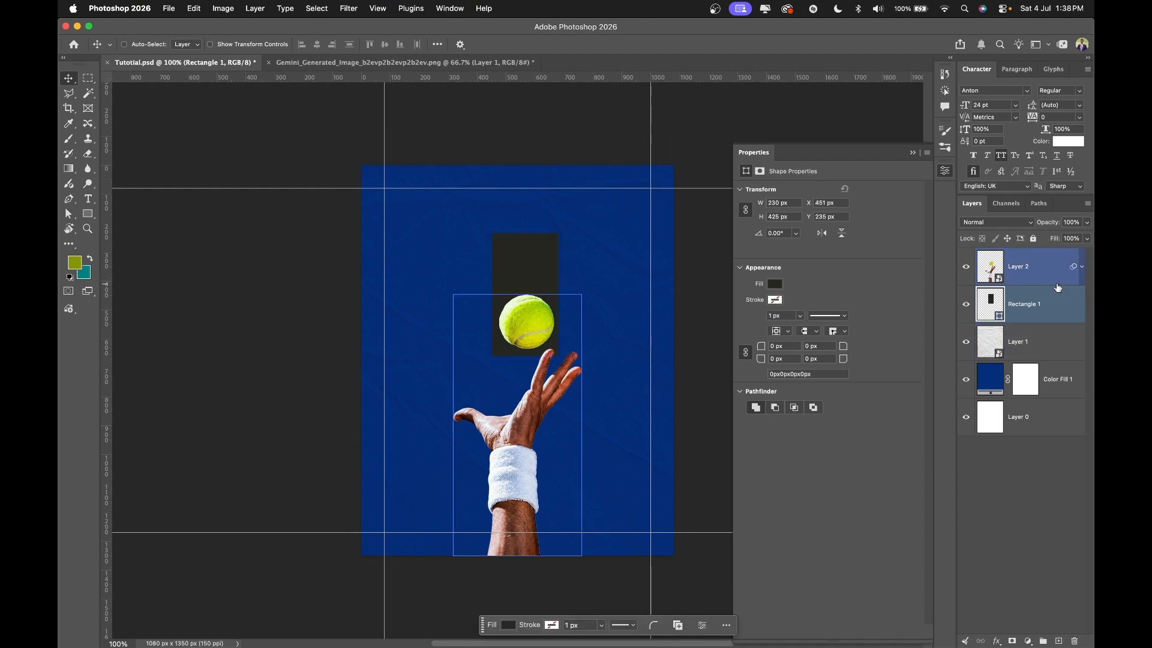
Centre the hand-and-ball layer and the rectangle horizontally on the canvas.
key("super+a")
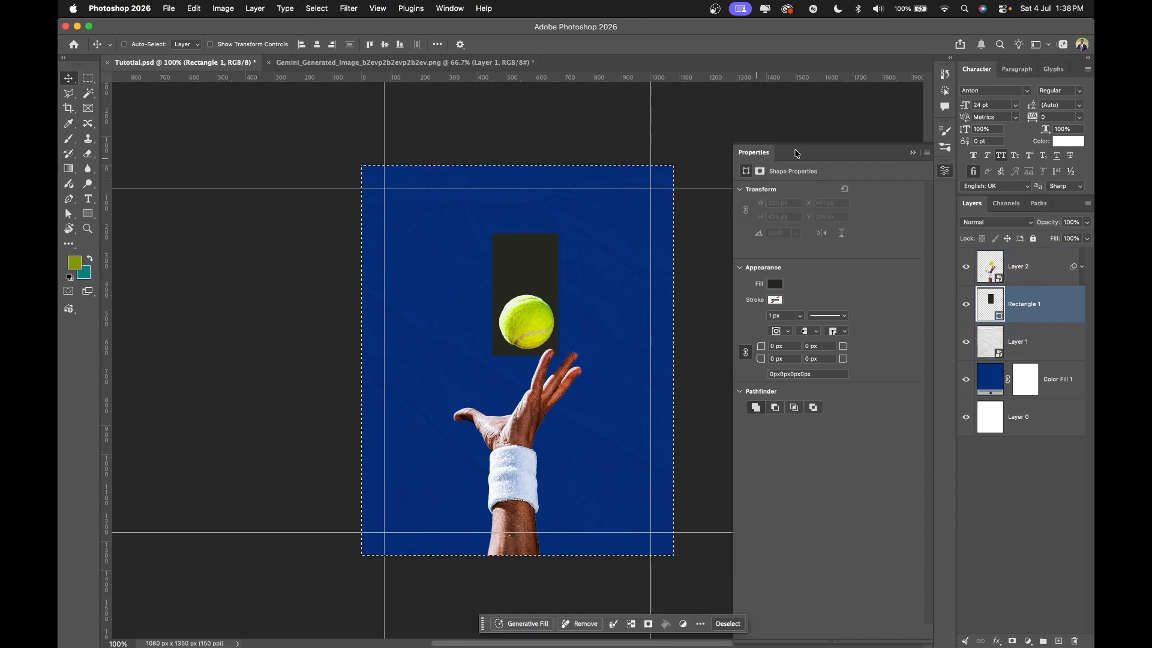
left_click(1025, 266)
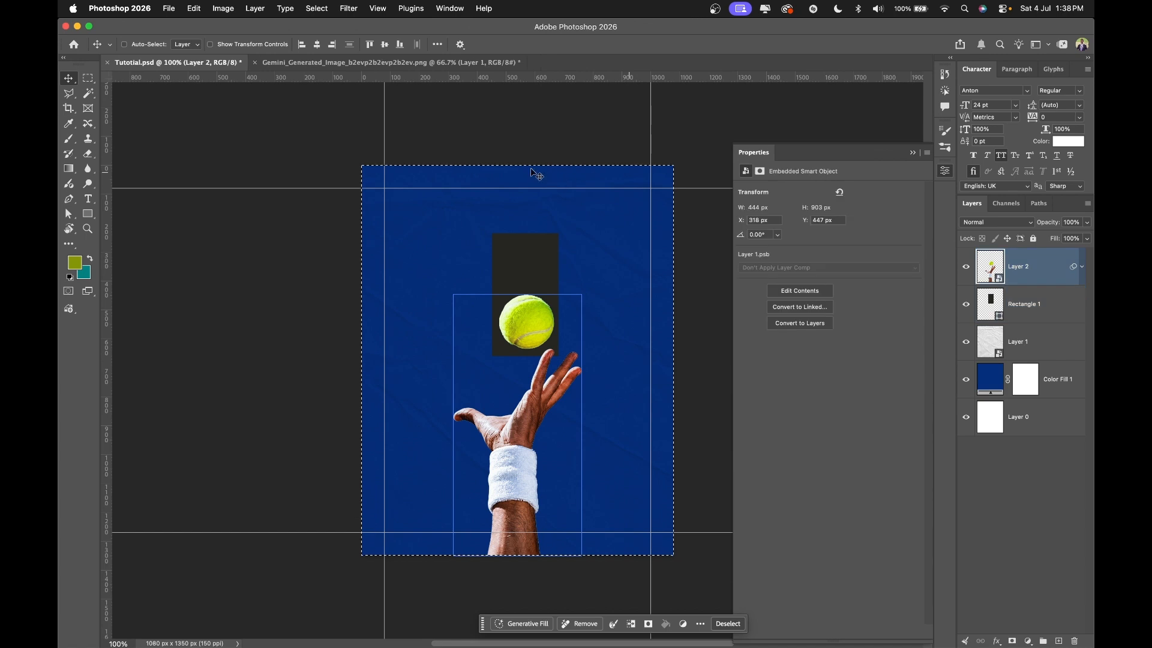
left_click(317, 45)
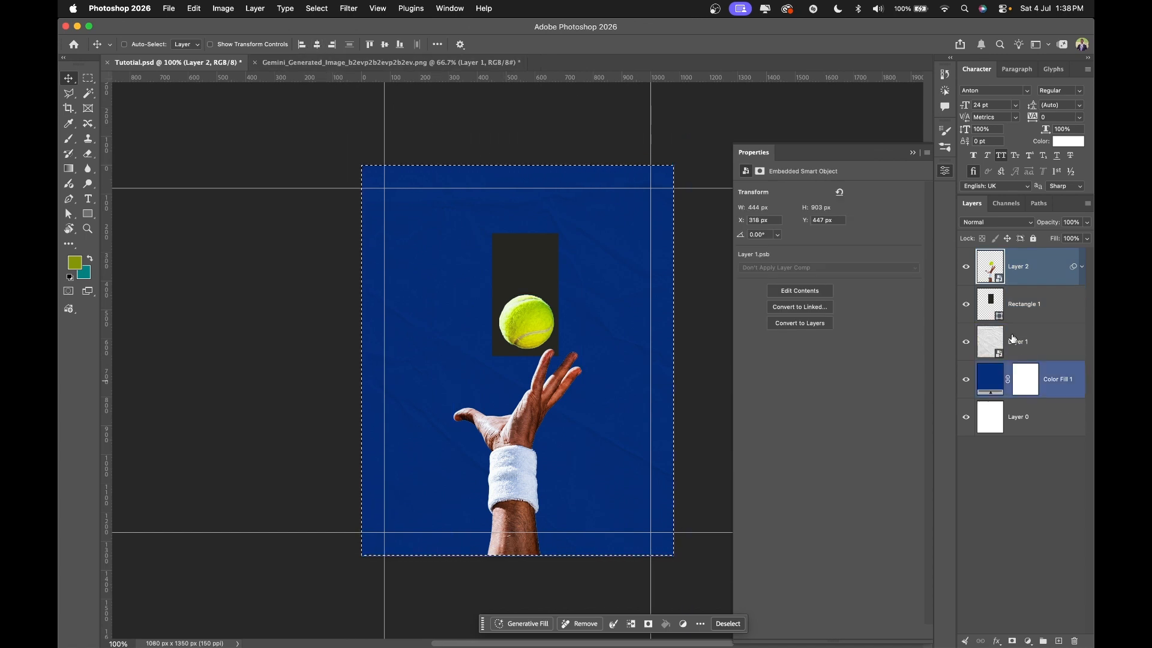
left_click(1025, 315)
left_click(319, 45)
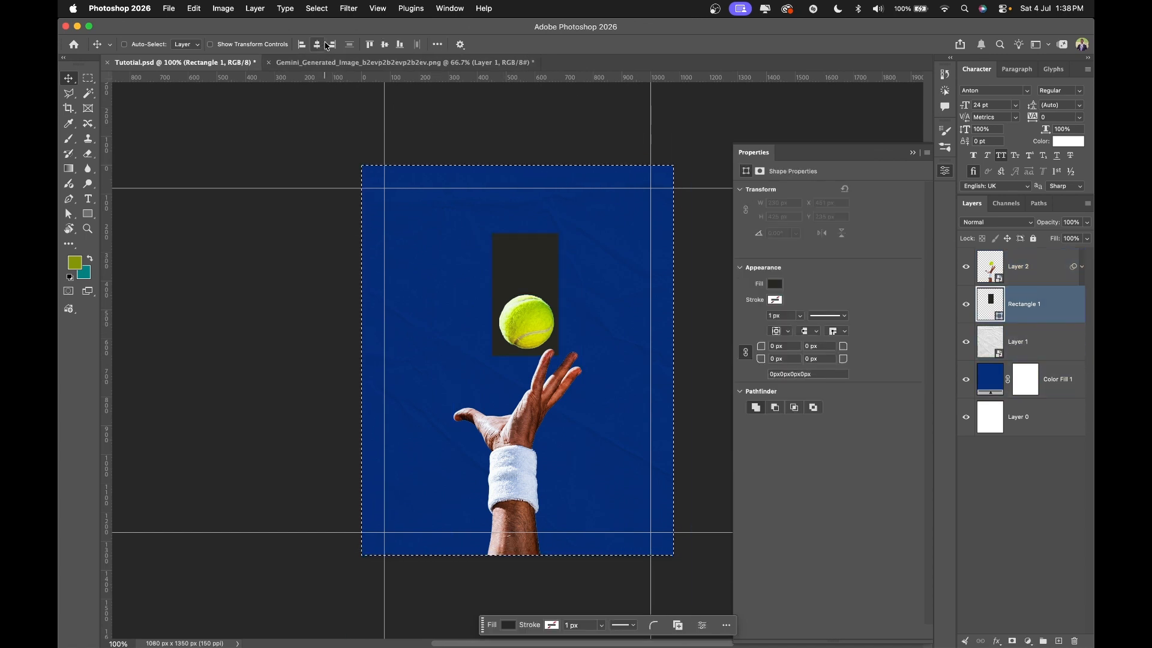
key("super+d")
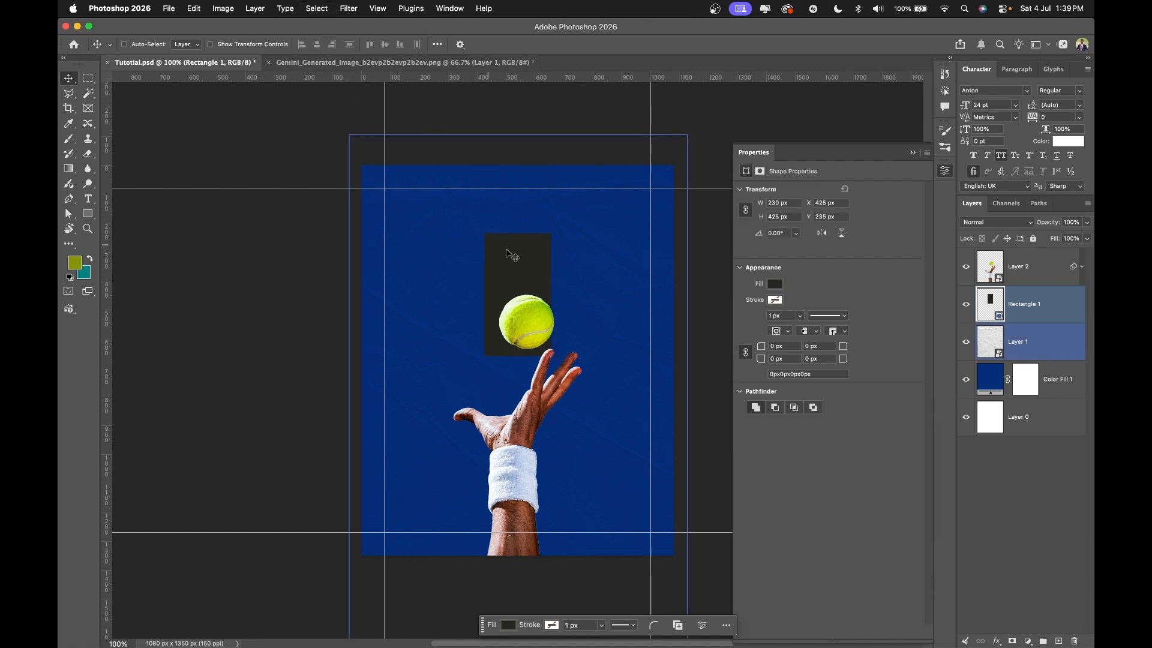
Move the rectangle to about X 452 px so it lines up with the ball, and round all its corners to 115 px.
mouse_move(504, 258)
left_mouse_down()
mouse_move(535, 258)
mouse_move(524, 255)
left_mouse_up()
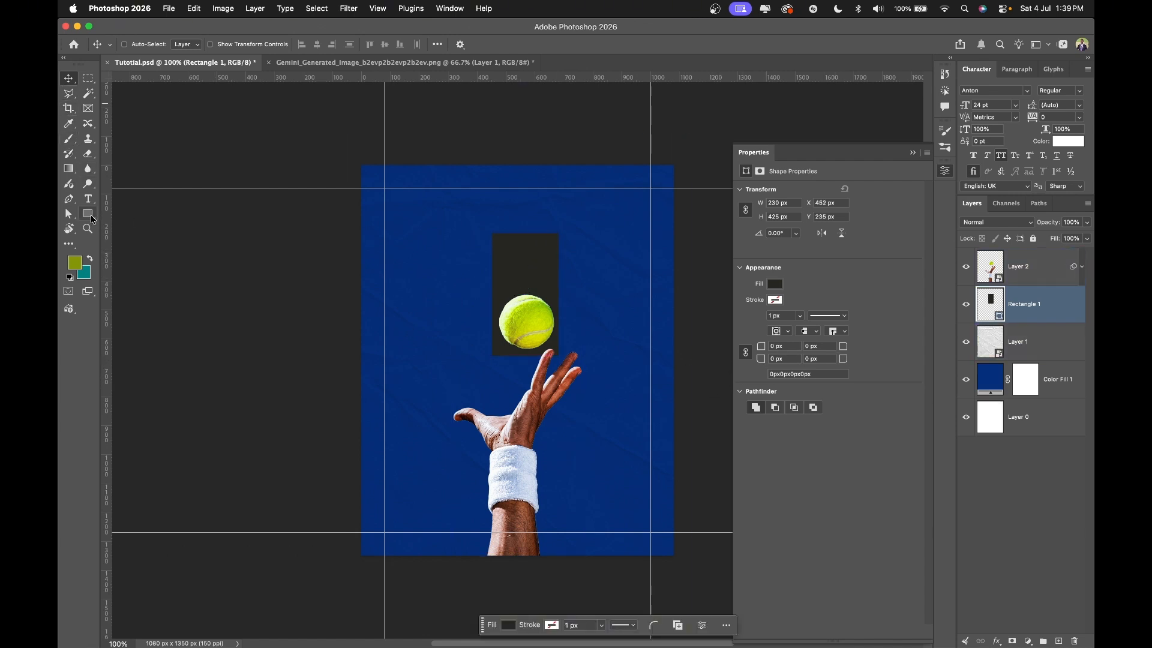
left_click(88, 215)
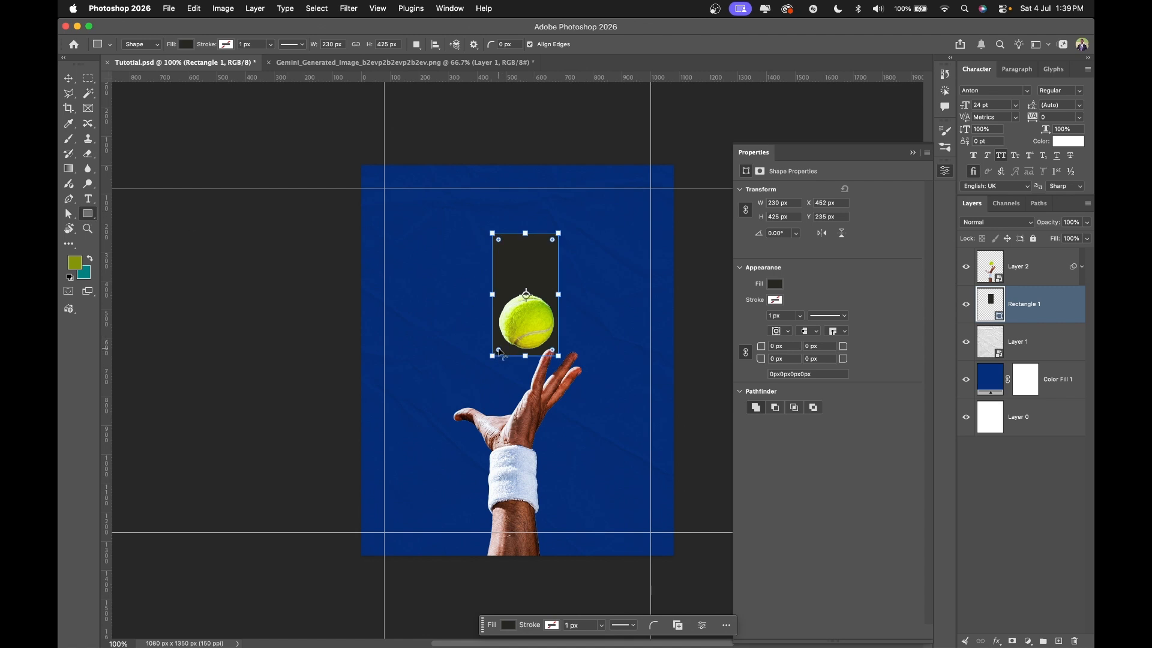
left_click_drag(498, 350, 627, 182)
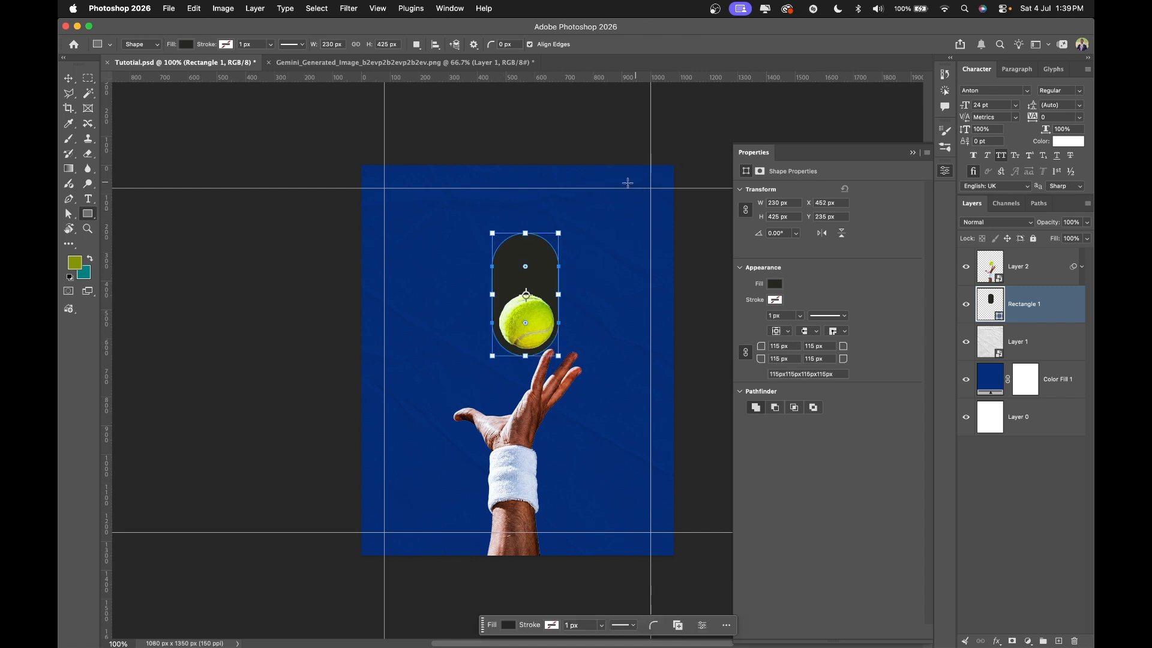
left_click(520, 120)
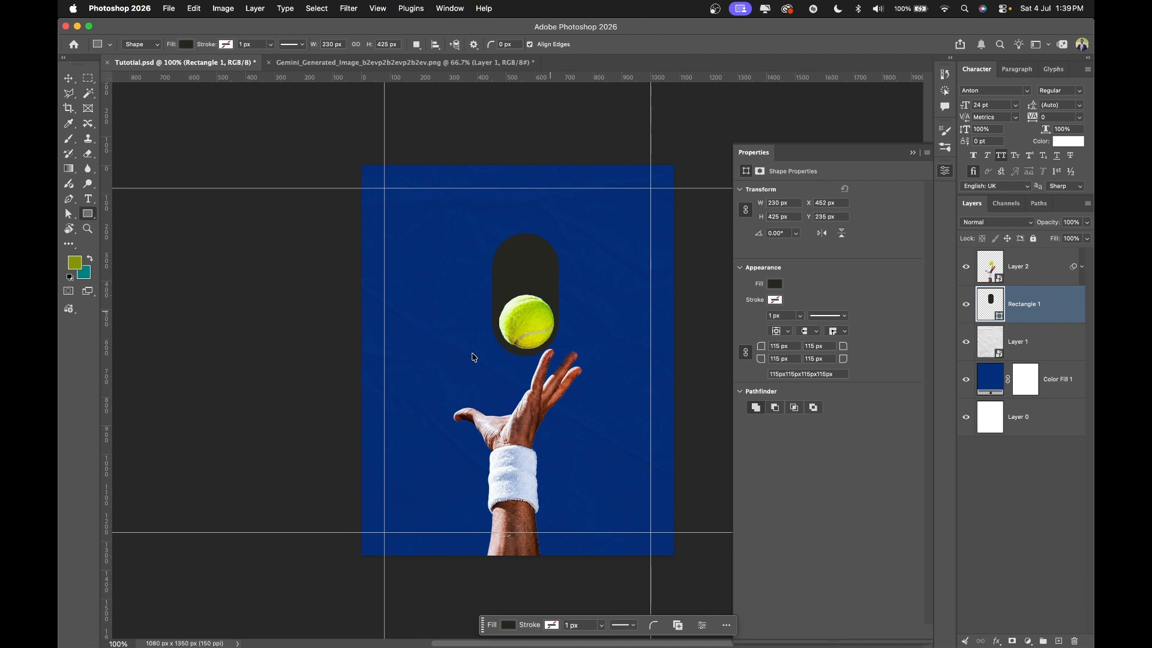
Fill the pill shape with a bright yellow-green #d3ee22, starting from a colour sampled from the tennis ball.
left_click(532, 316)
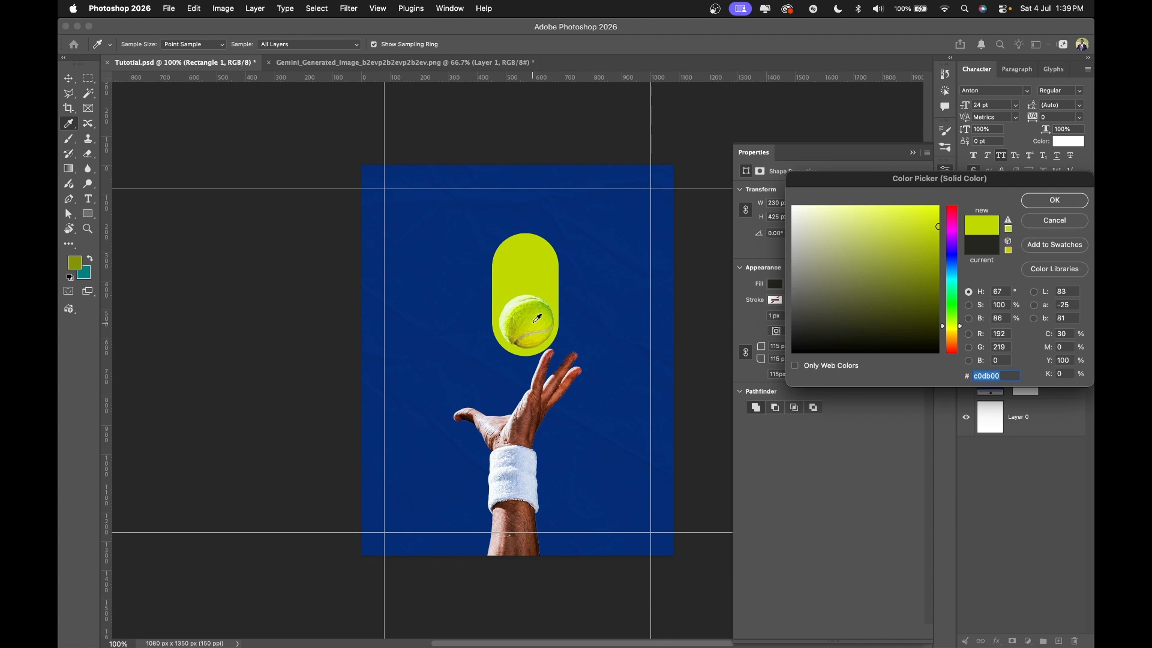
left_click(542, 313)
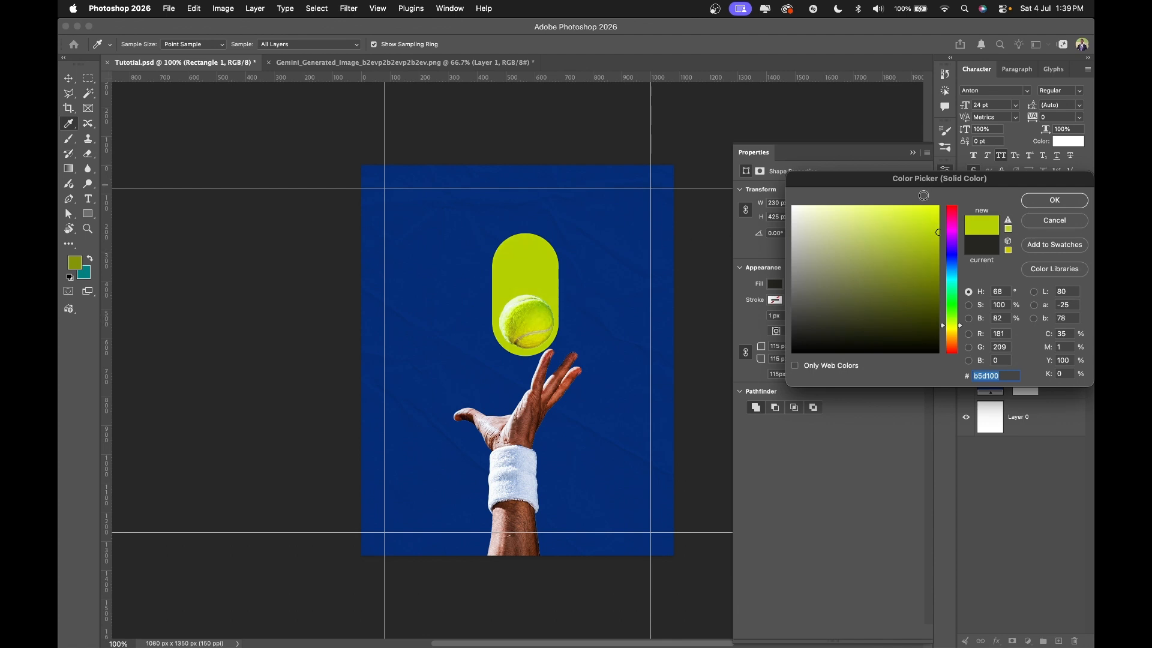
left_click_drag(937, 232, 917, 215)
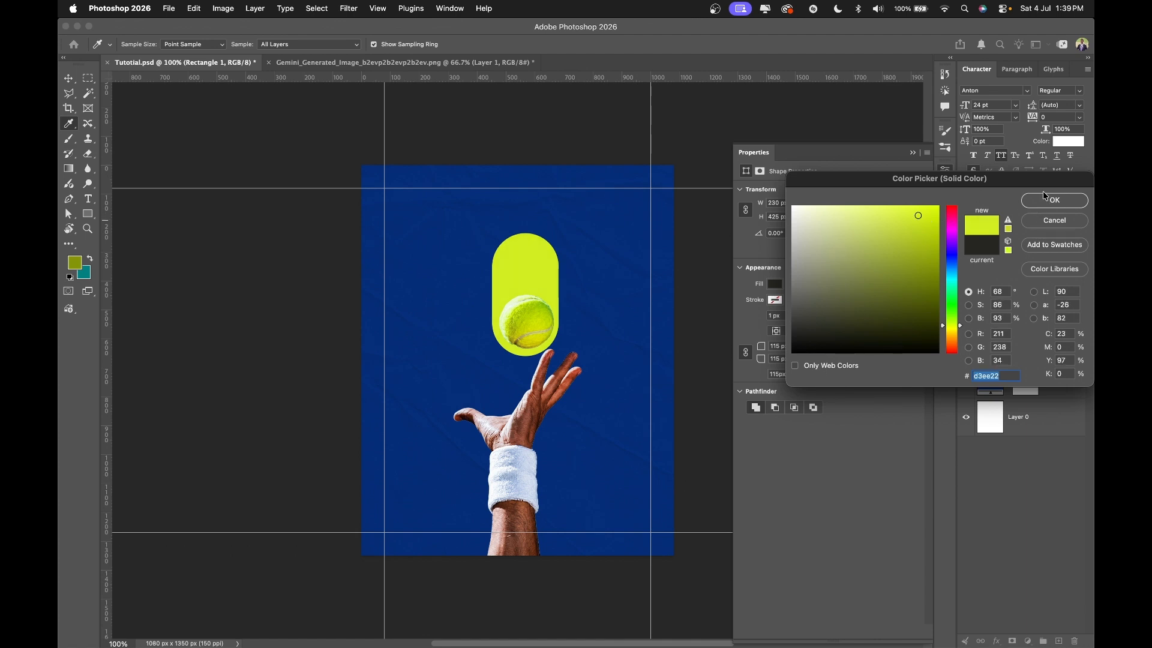
key("Return")
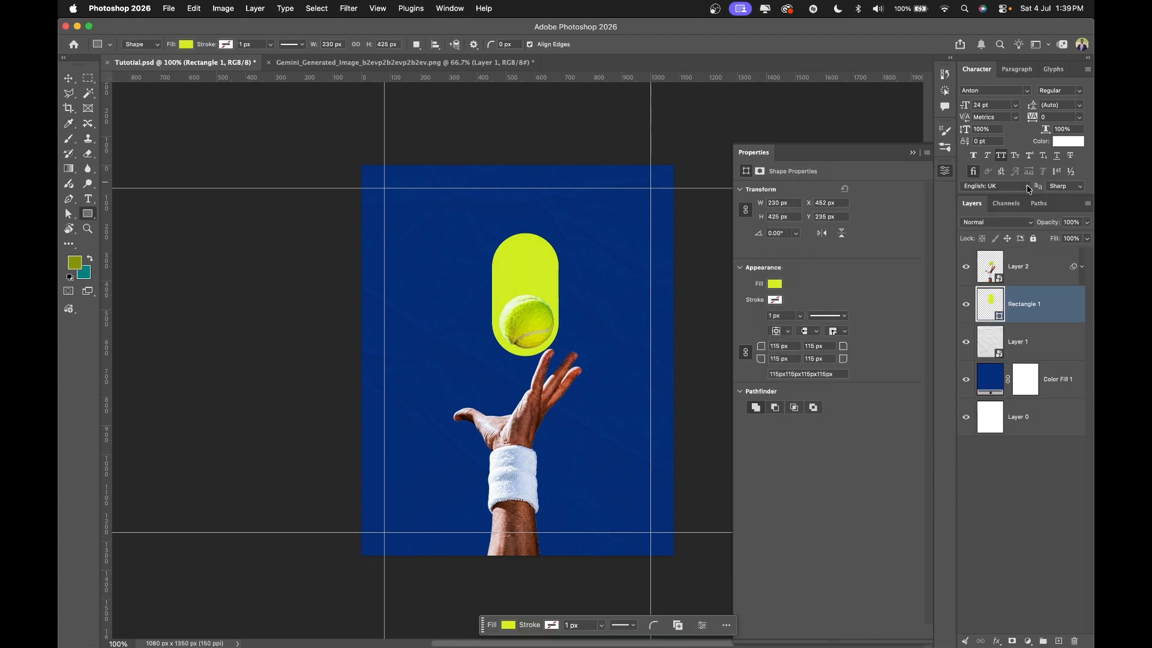
left_click(914, 154)
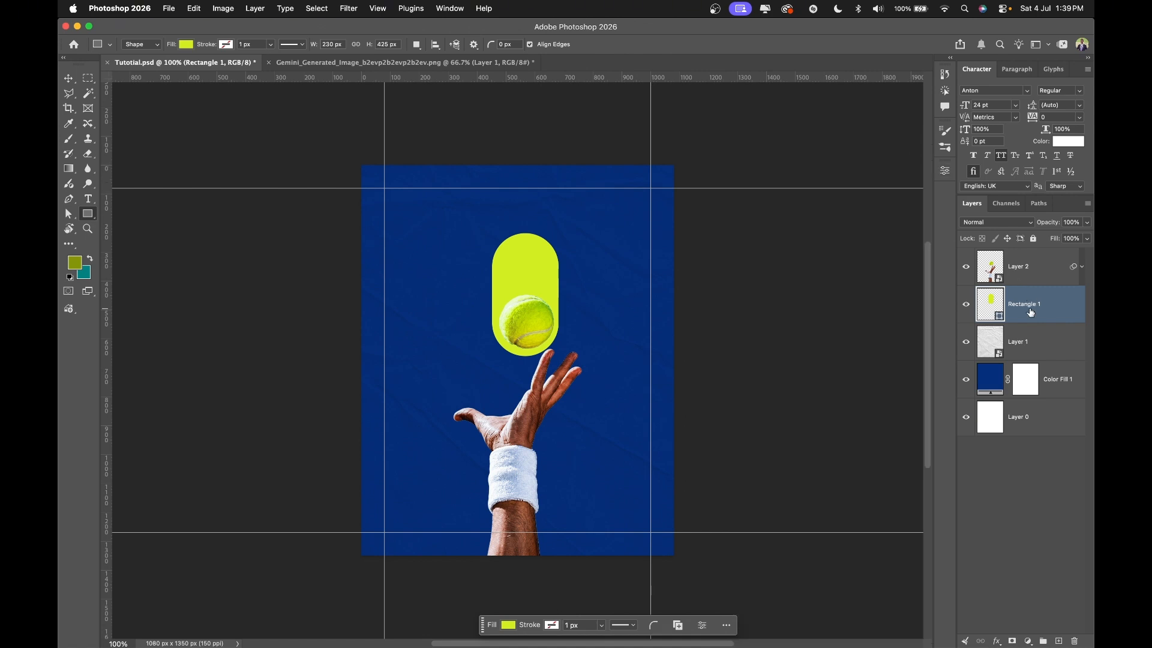
Stretch the pill shape upward so its rounded top sits just below the upper margin guide, keeping its width.
key("super+t")
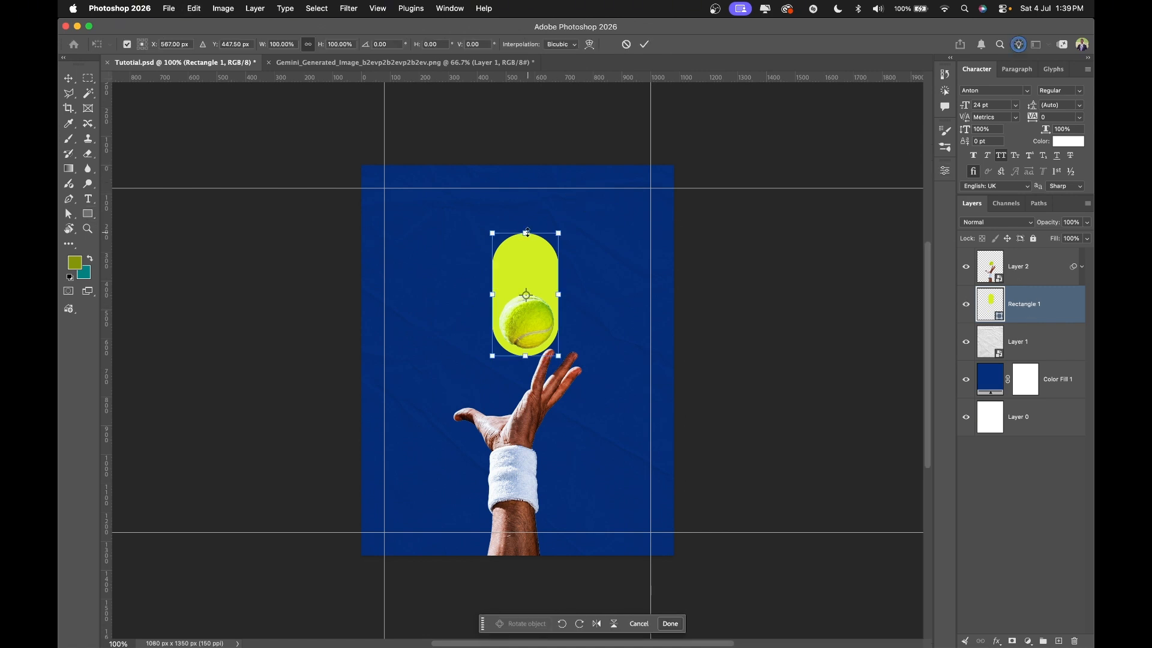
mouse_move(528, 233)
left_mouse_down()
mouse_move(533, 200)
mouse_move(535, 211)
left_mouse_up()
key("Return")
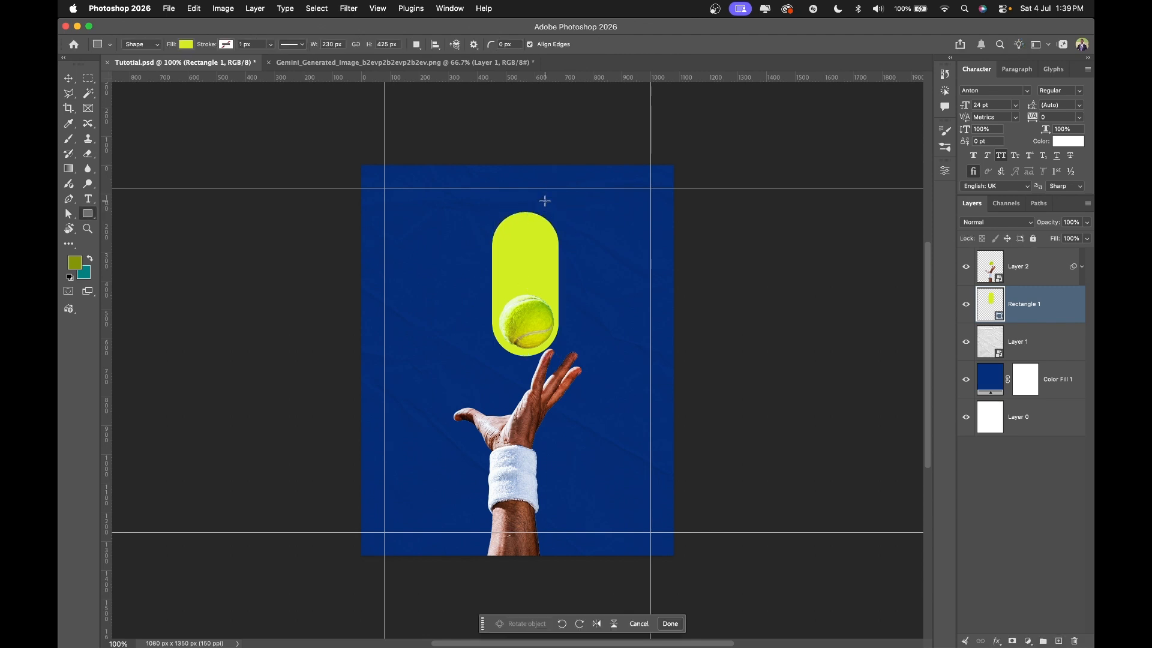
key("v")
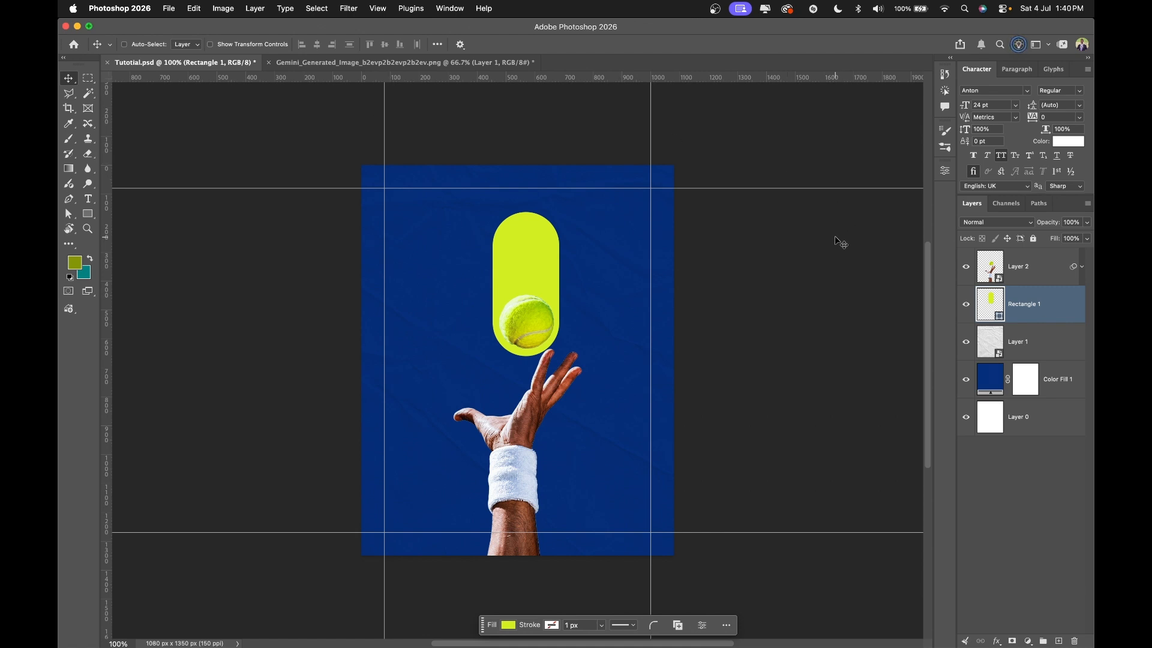
Duplicate the pill shape layer three times in place.
key("super+j")
key("super+j")
key("super+j")
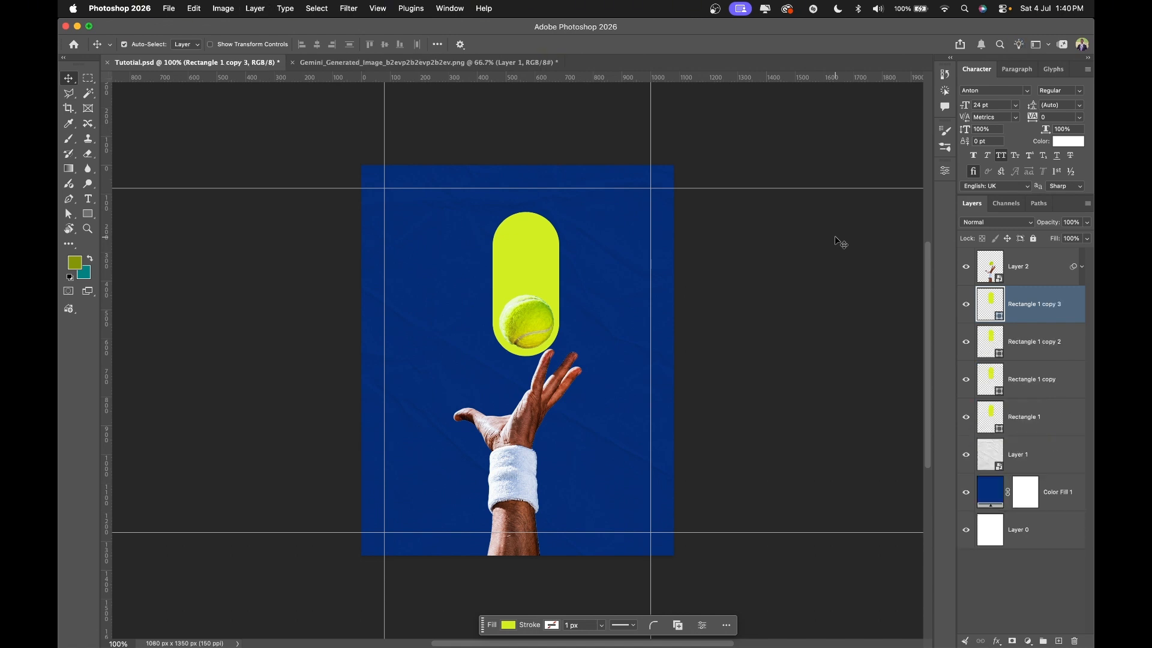
Recolour the three pill shapes beneath the topmost yellow-green one with a white fill.
left_click(1053, 348)
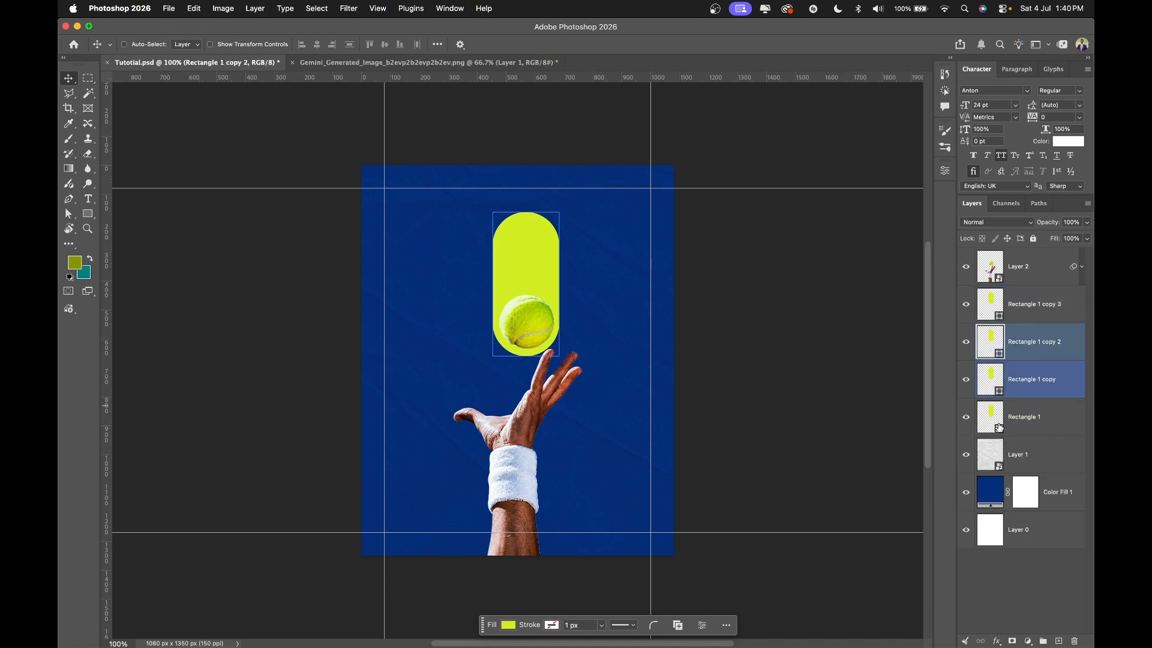
left_click(1018, 426, "super")
left_click(1026, 384, "super")
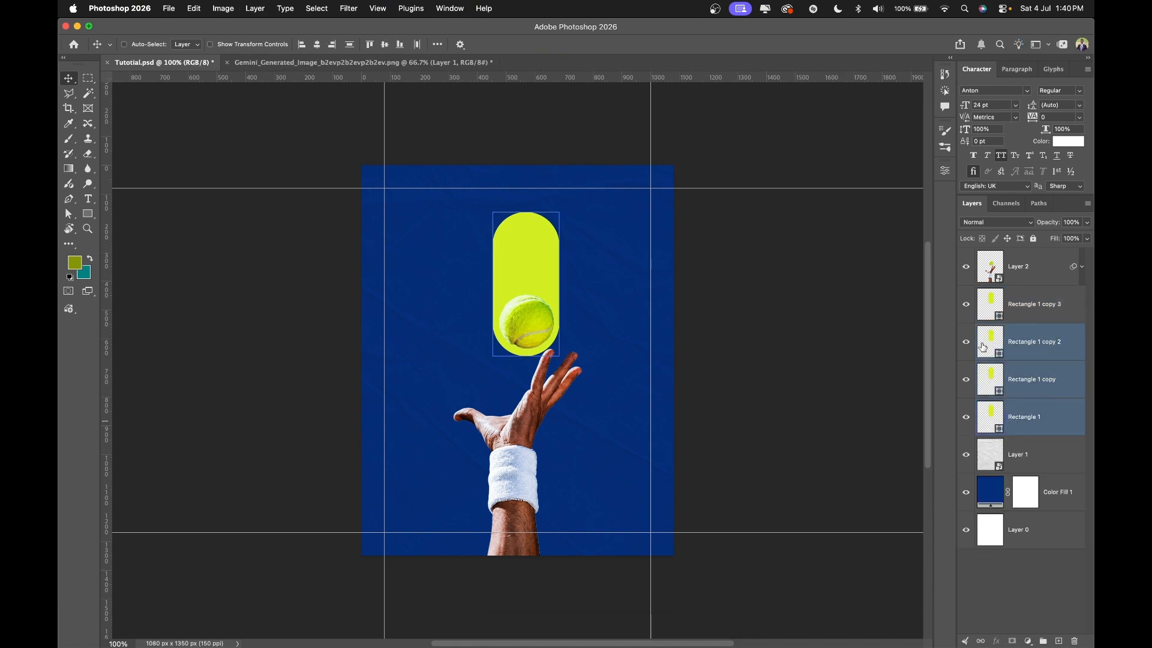
left_click(944, 173)
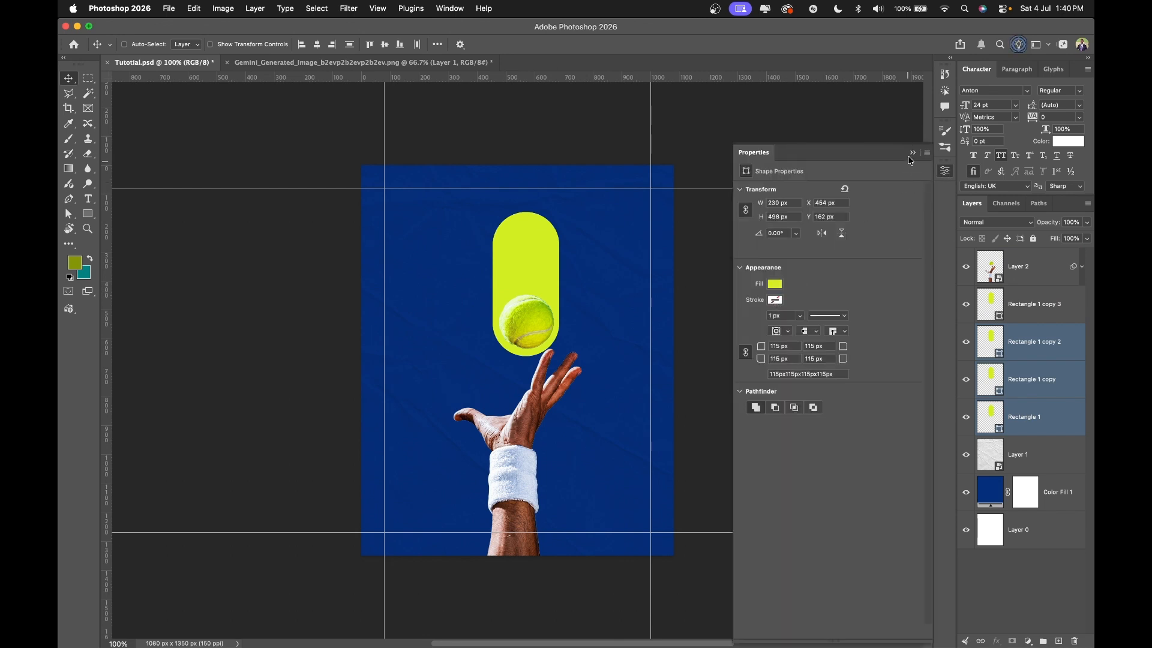
left_click(775, 284)
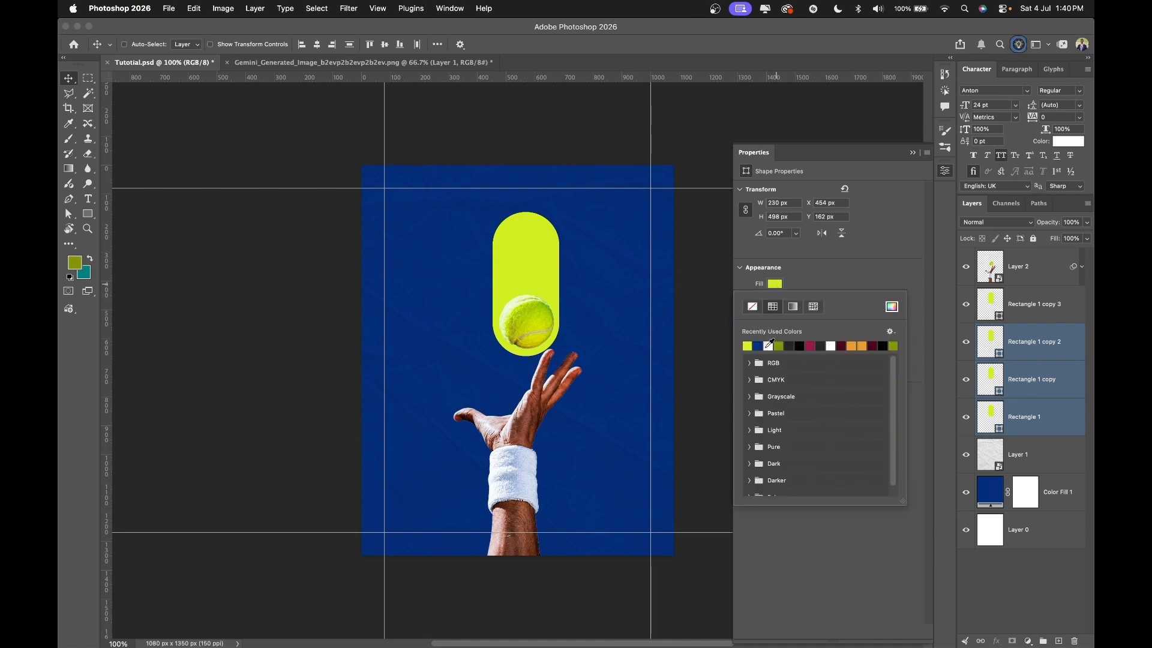
left_click(769, 345)
left_click(832, 272)
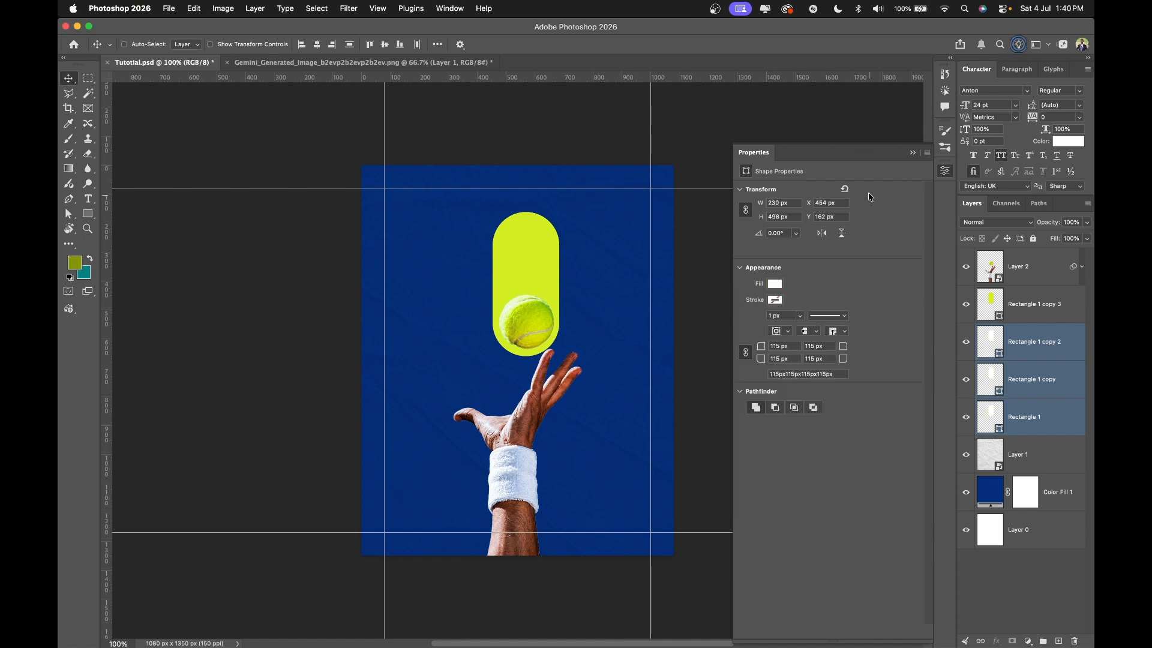
left_click(913, 154)
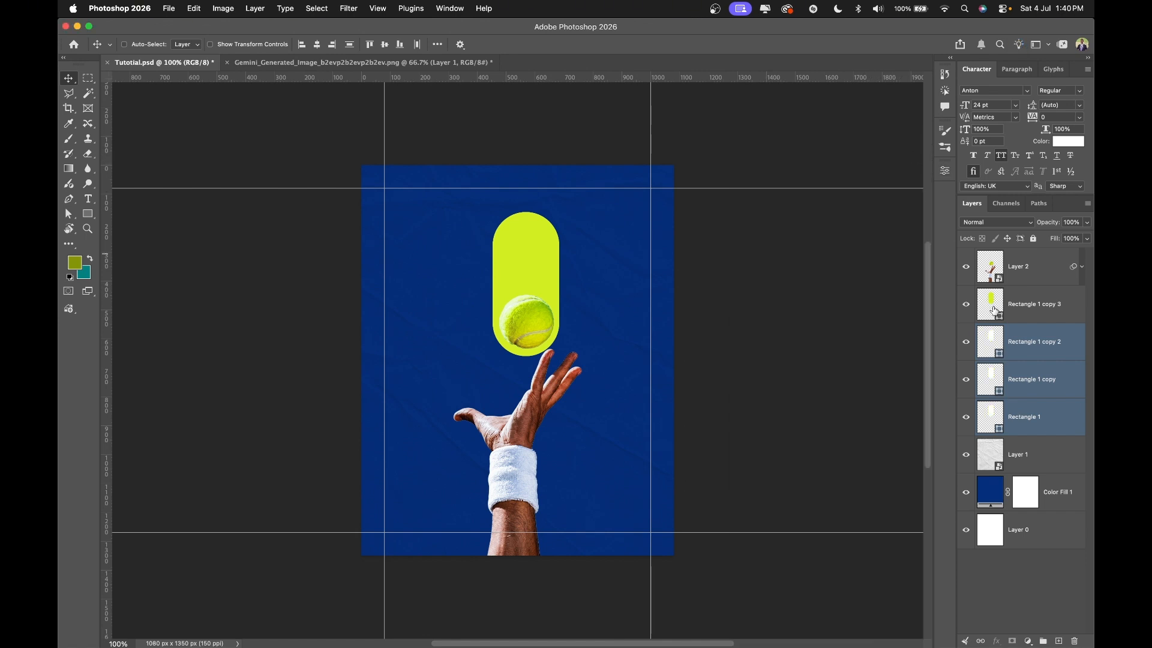
Move the Rectangle 1 copy 2 pill straight up about 23 px and set it to Overlay blending at 100% opacity.
left_click(1070, 354)
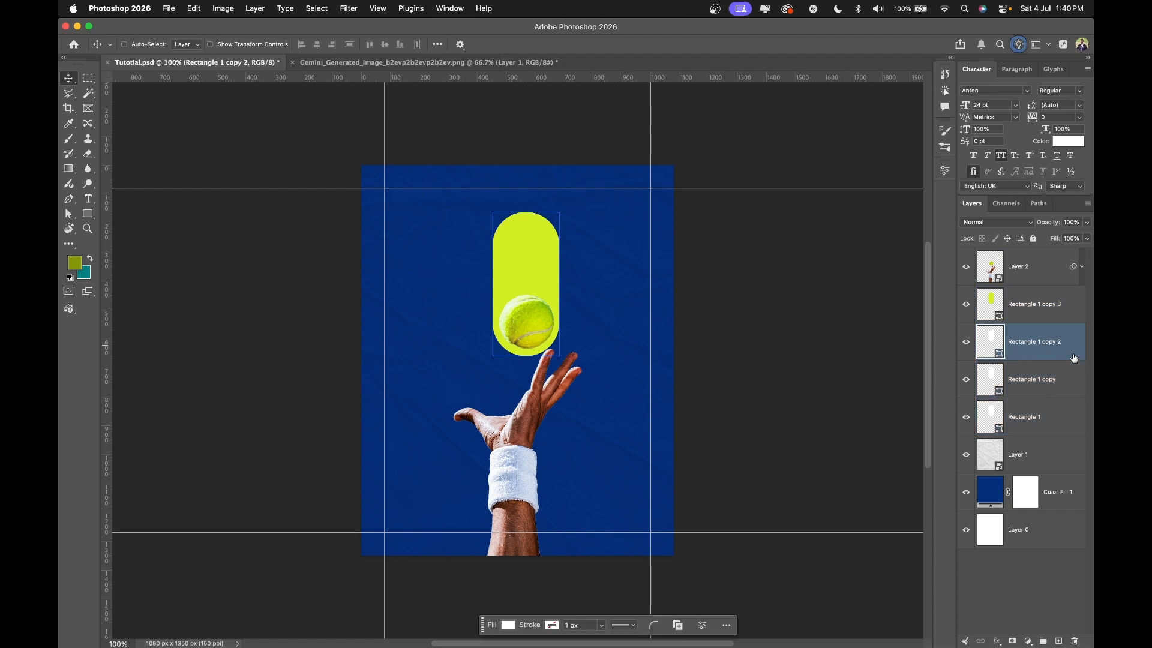
left_click(518, 223)
left_click_drag(518, 223, 517, 225)
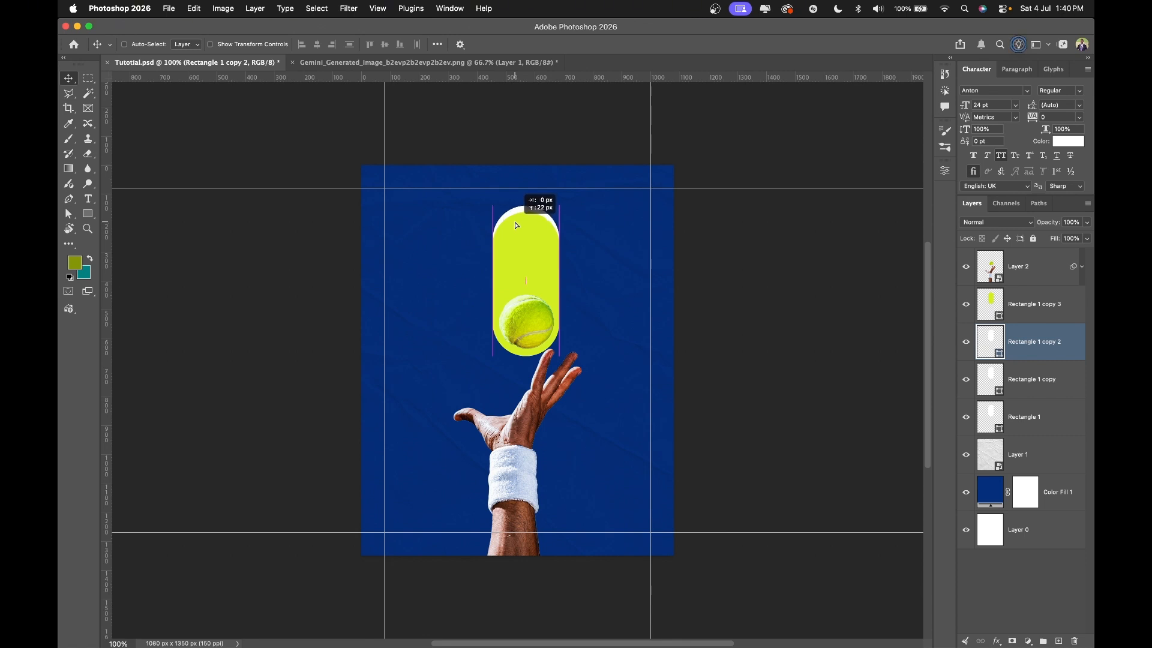
left_click_drag(515, 225, 515, 225)
key("5")
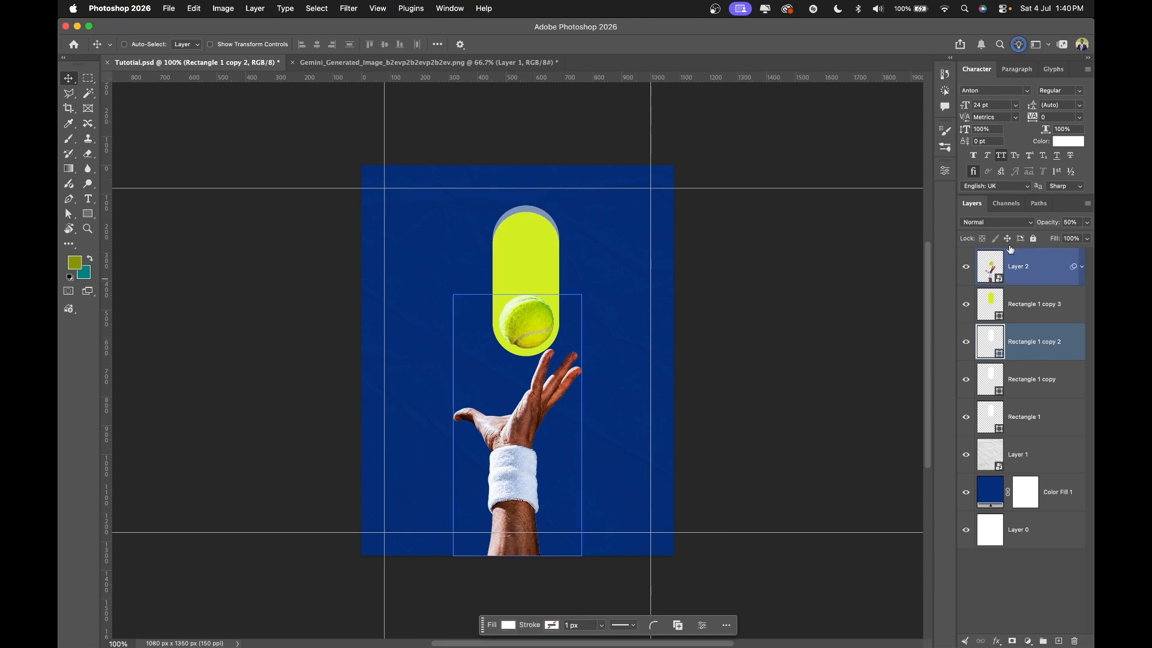
left_click(1007, 221)
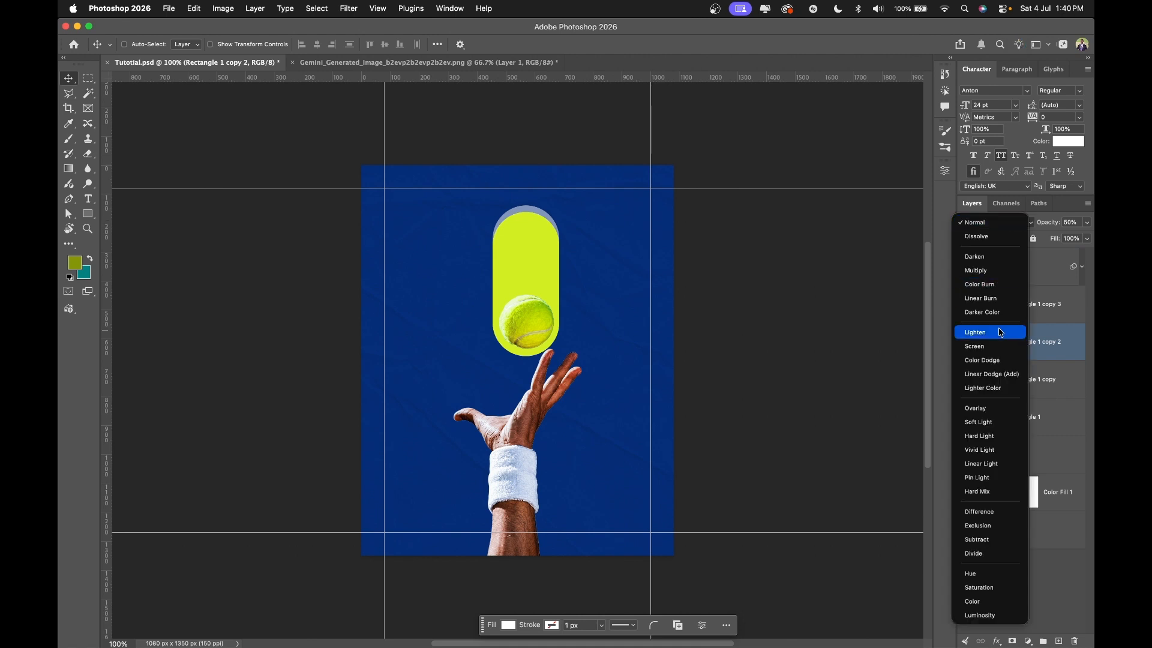
left_click(991, 407)
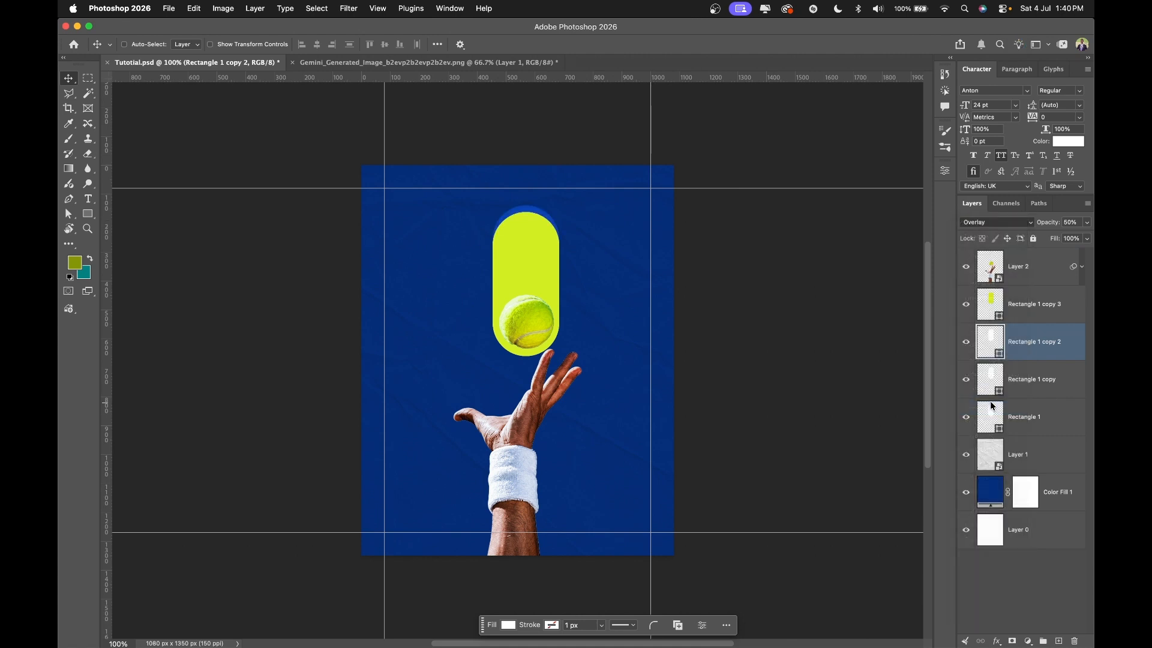
left_click(1086, 222)
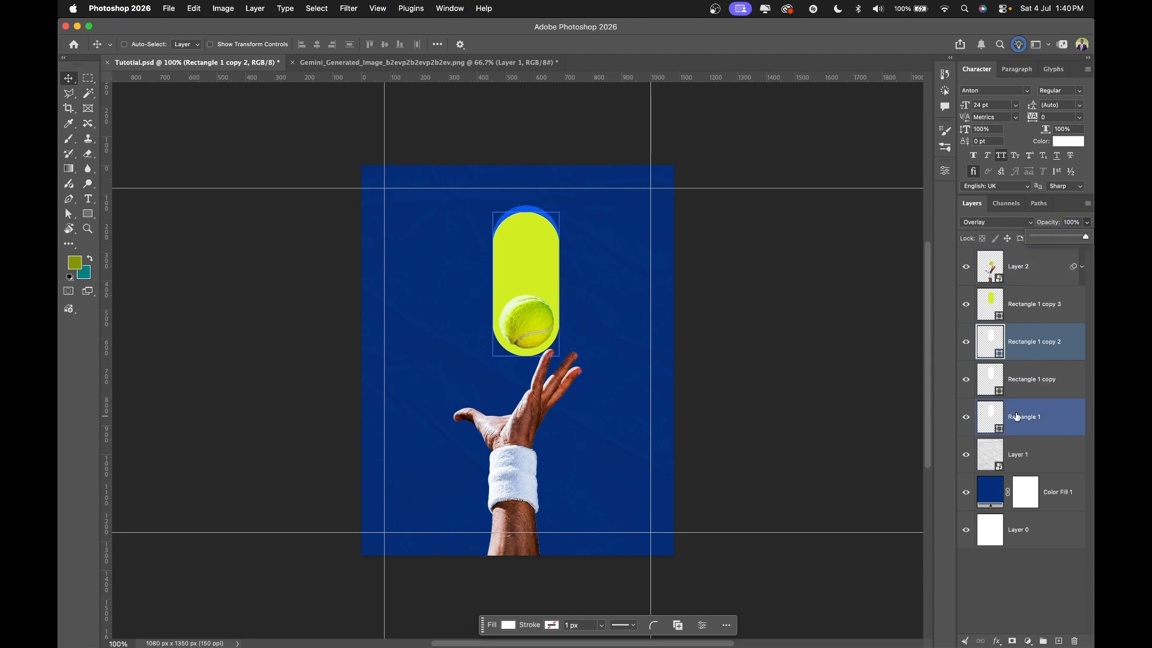
Move the Rectangle 1 copy pill straight up so its rounded top peeks out above the second pill, and blend it with Overlay.
left_click(1033, 379, "shift")
left_click(1033, 379)
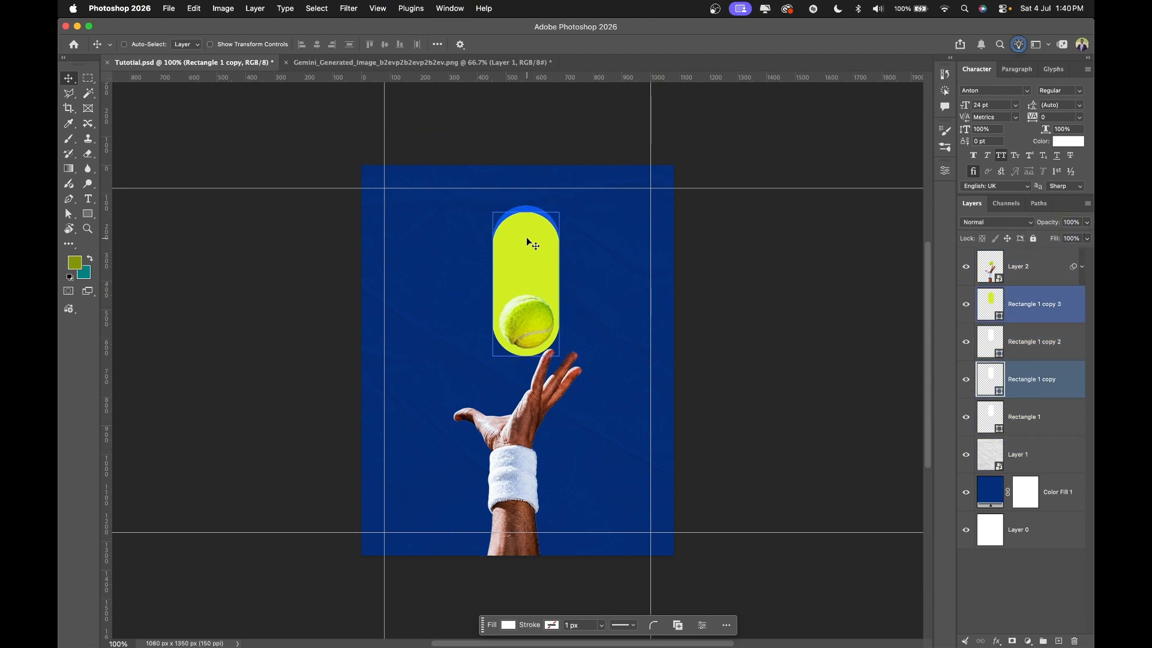
left_click_drag(528, 236, 536, 228)
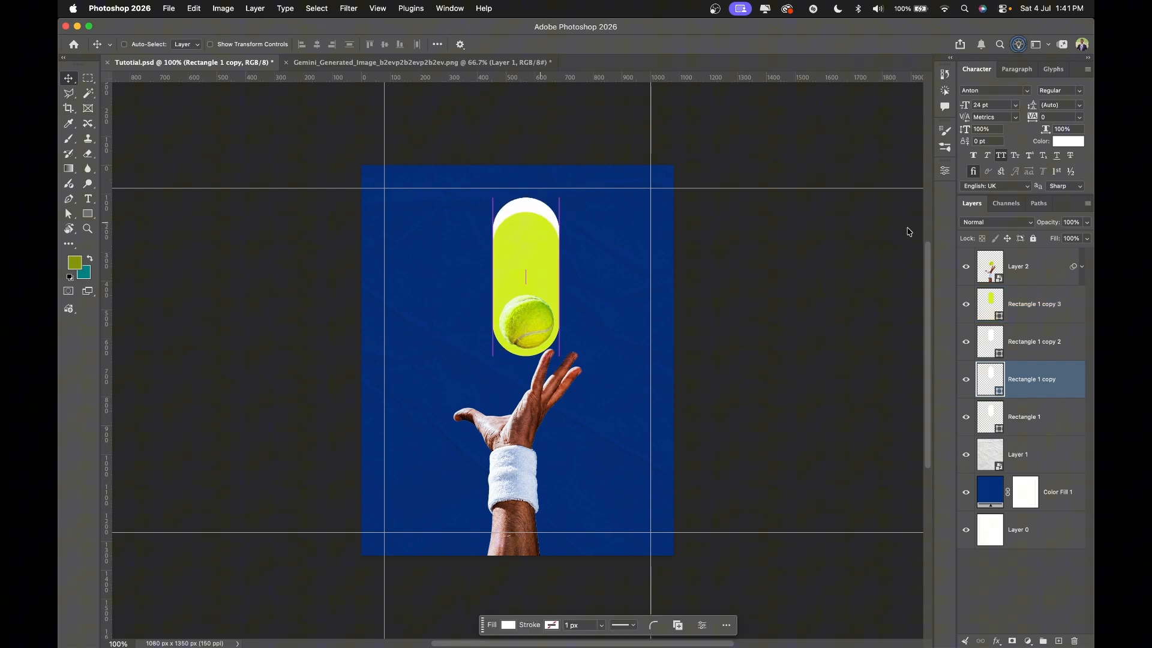
left_click(973, 222)
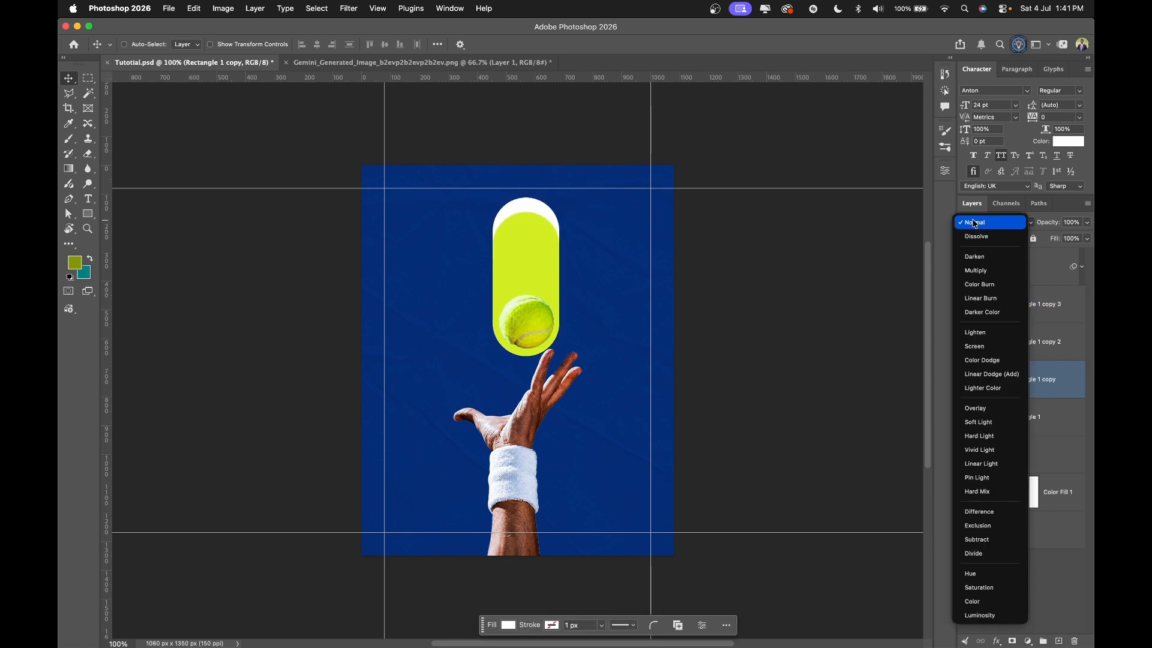
left_click(978, 409)
left_click(1073, 414, "shift")
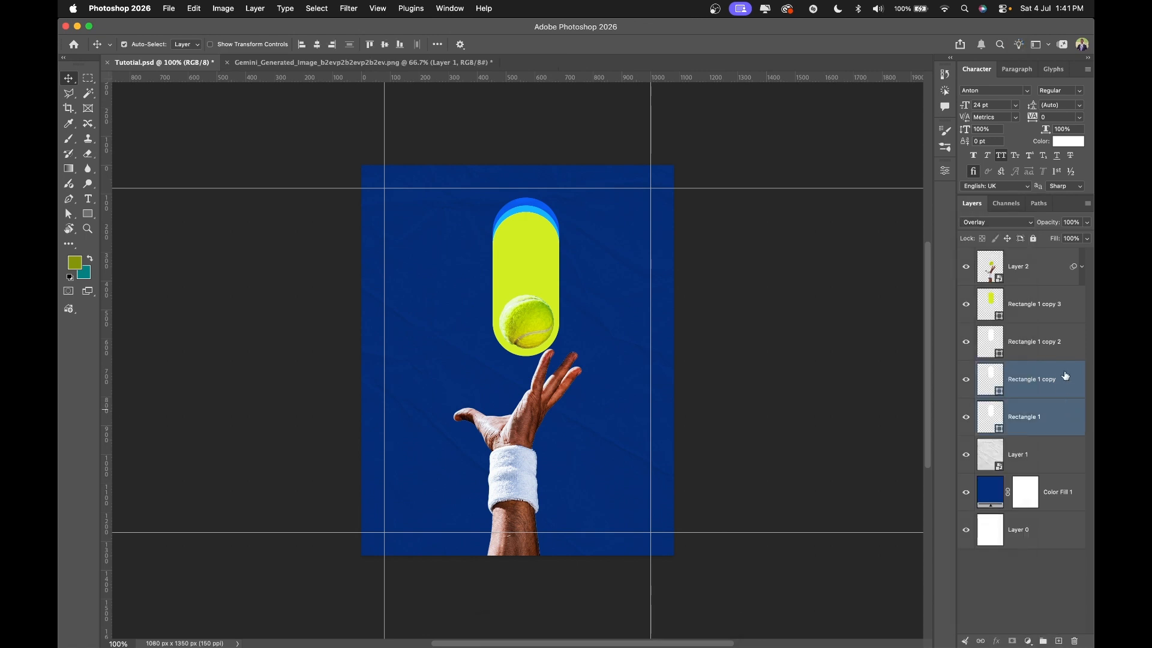
Change the blend mode of both raised white pills, Rectangle 1 copy 2 and Rectangle 1 copy, to Soft Light.
left_click(1022, 355)
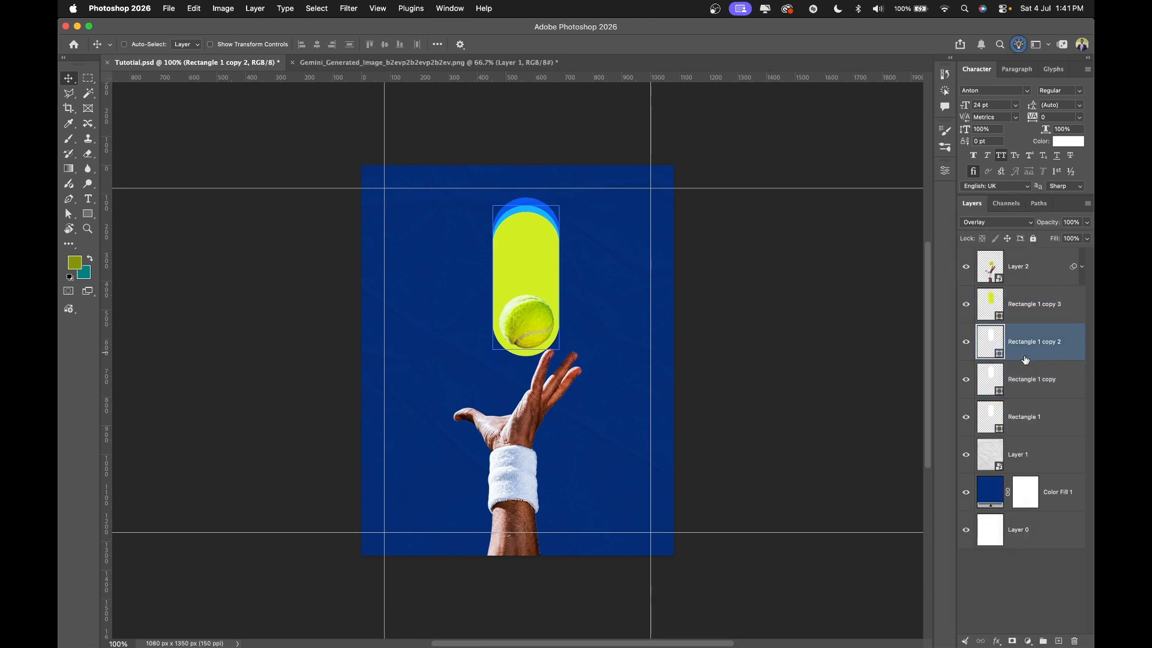
left_click(1028, 374, "super")
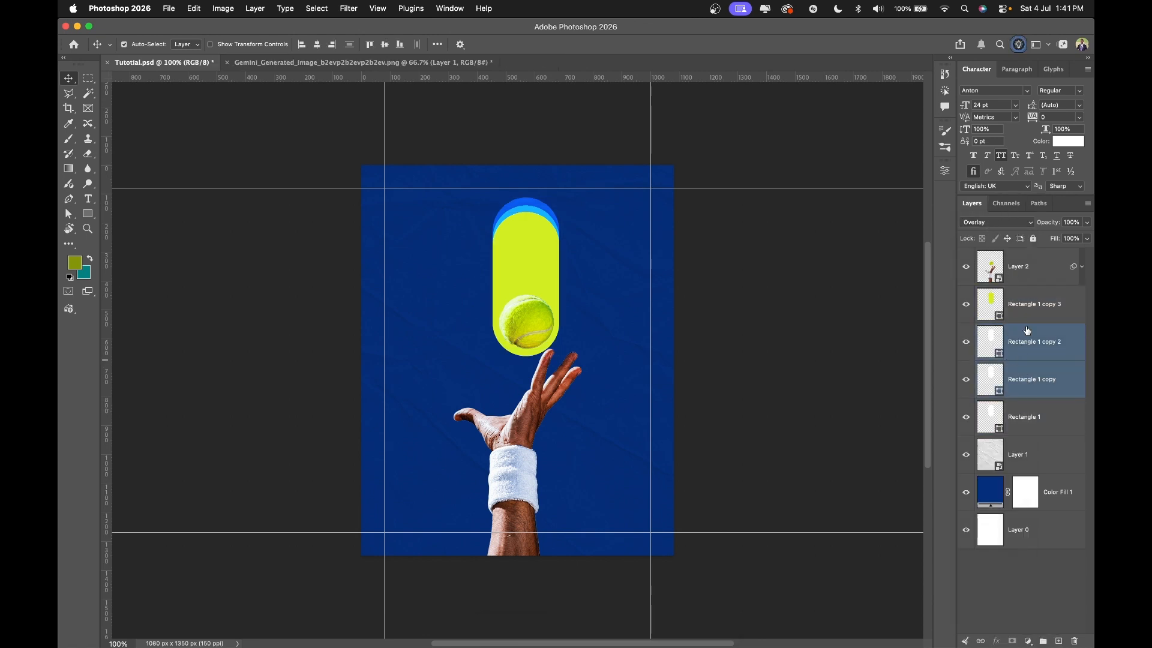
left_click(1008, 229)
left_click(1000, 236)
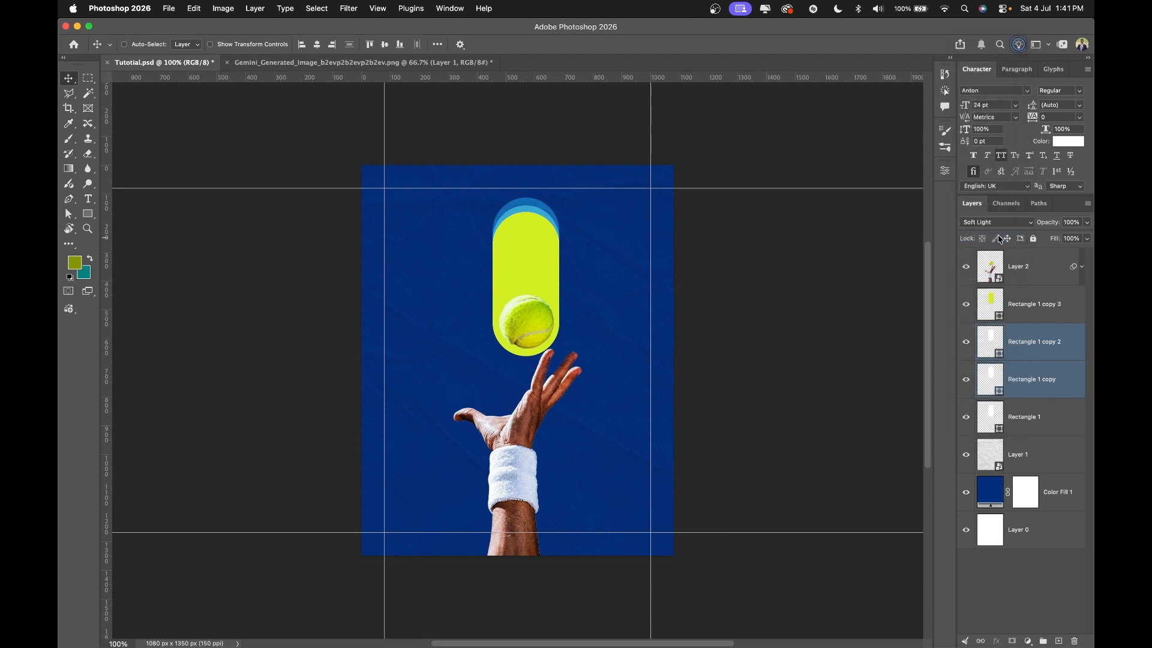
Reduce the opacity of the Rectangle 1 copy pill to 50%.
left_click(1034, 386)
left_click(1063, 303)
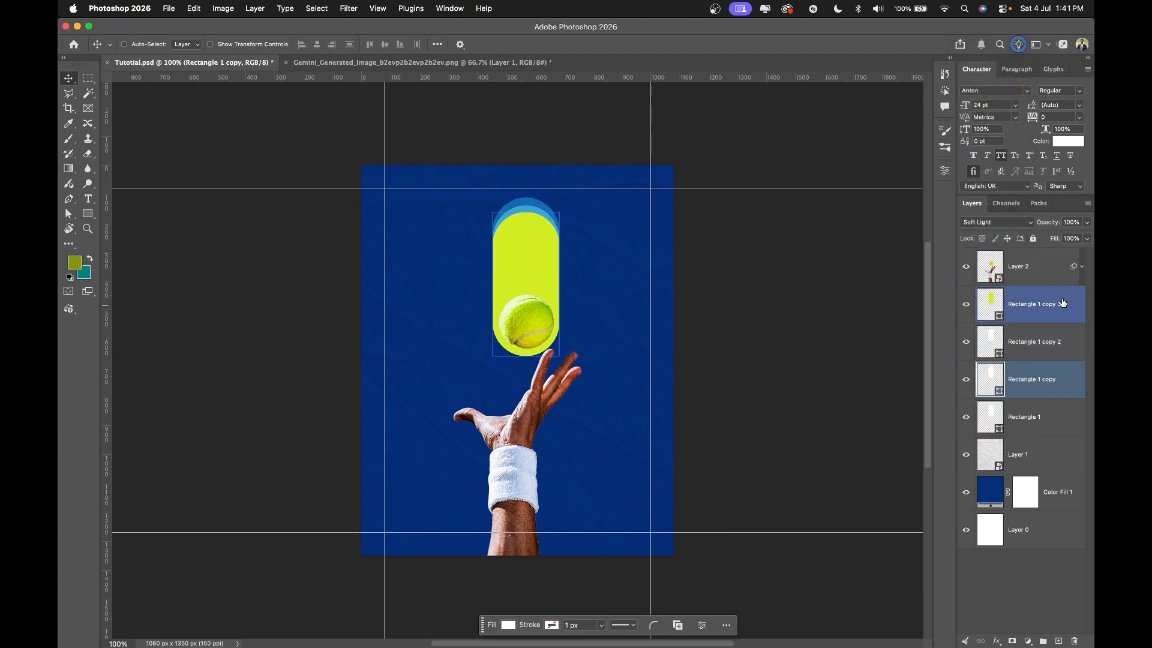
left_click(1035, 351)
left_click(1038, 379)
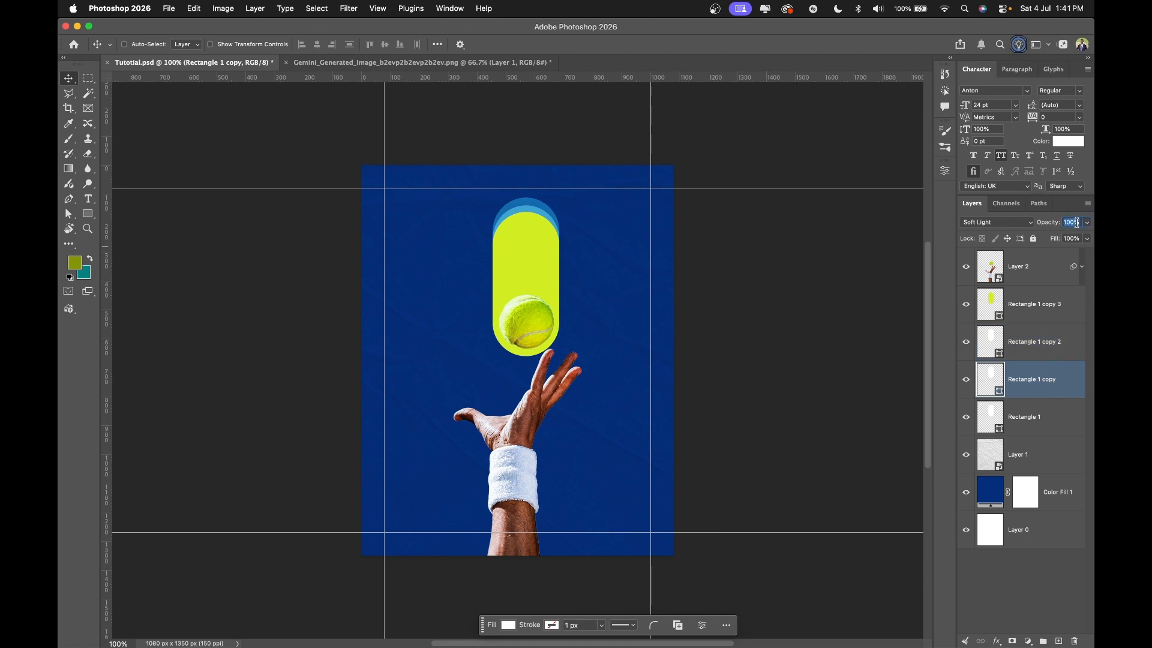
type("50")
key("Return")
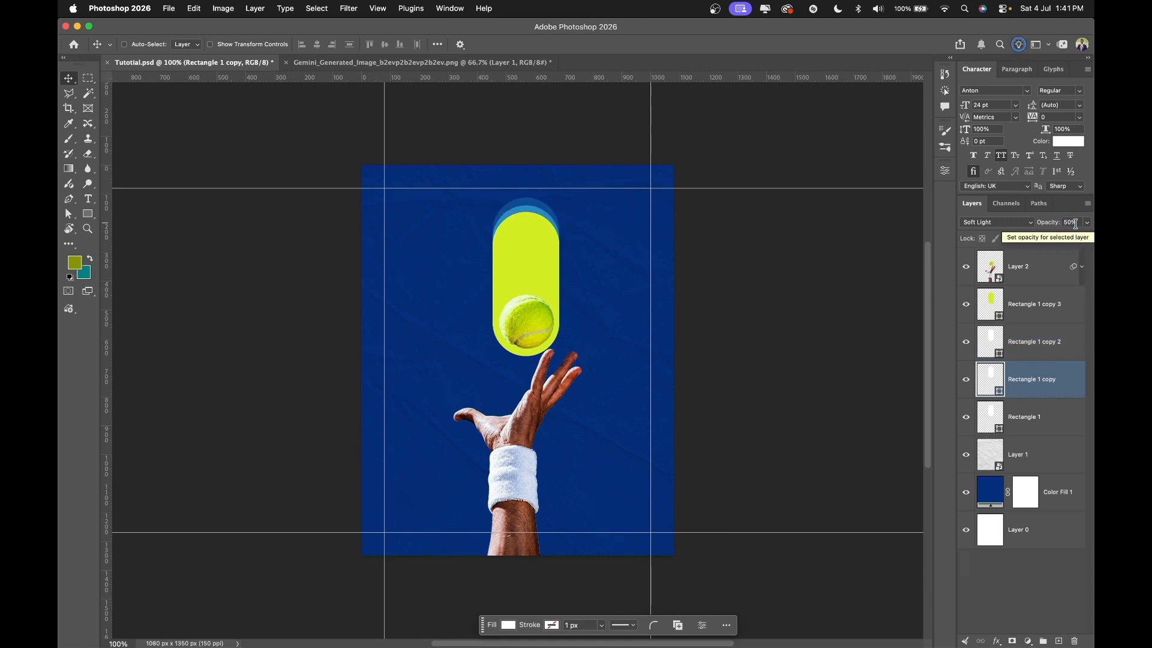
Move the Rectangle 1 pill straight up to touch the upper margin guide and set it to Soft Light at 25% opacity.
left_click(1036, 428)
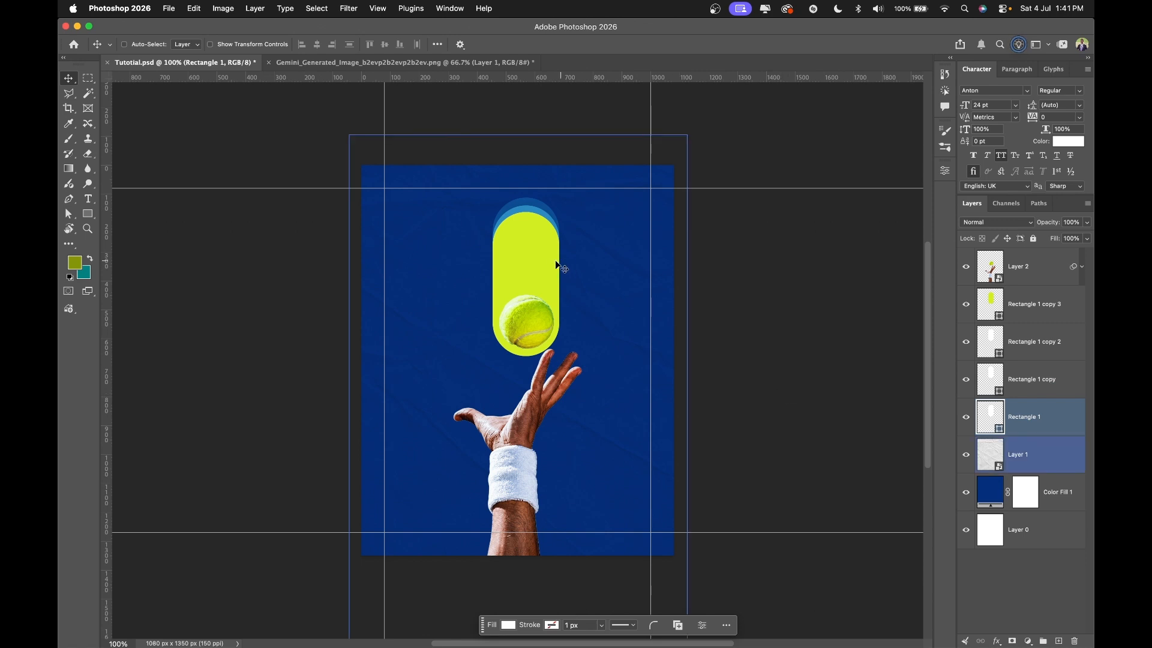
left_click_drag(543, 252, 544, 241)
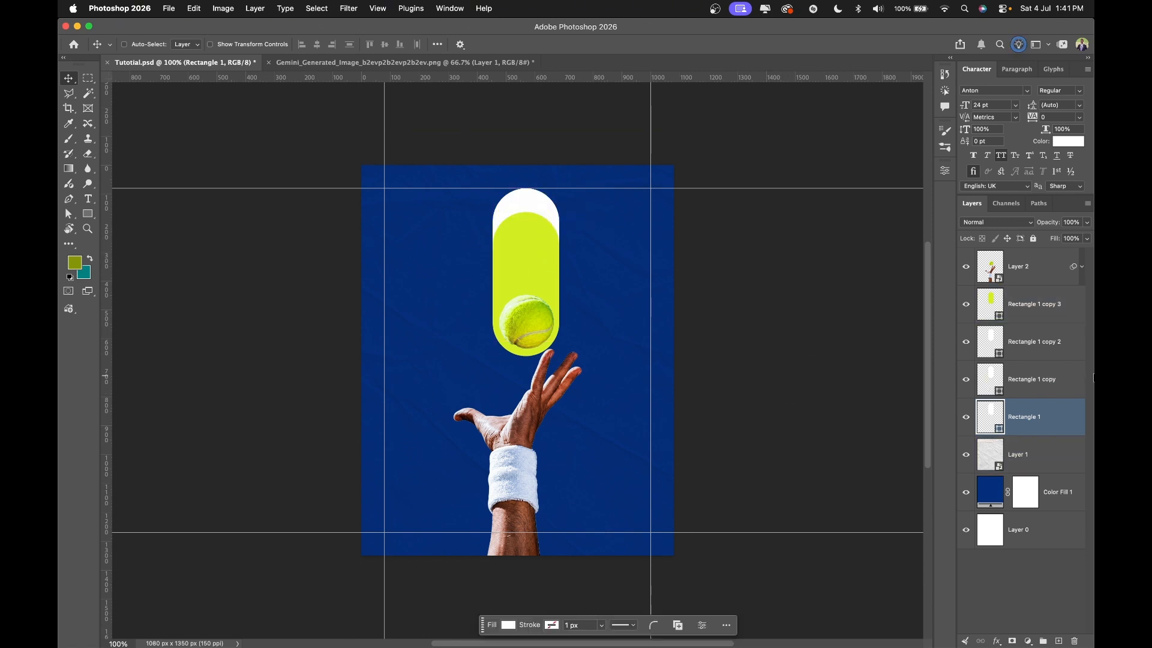
left_click(997, 223)
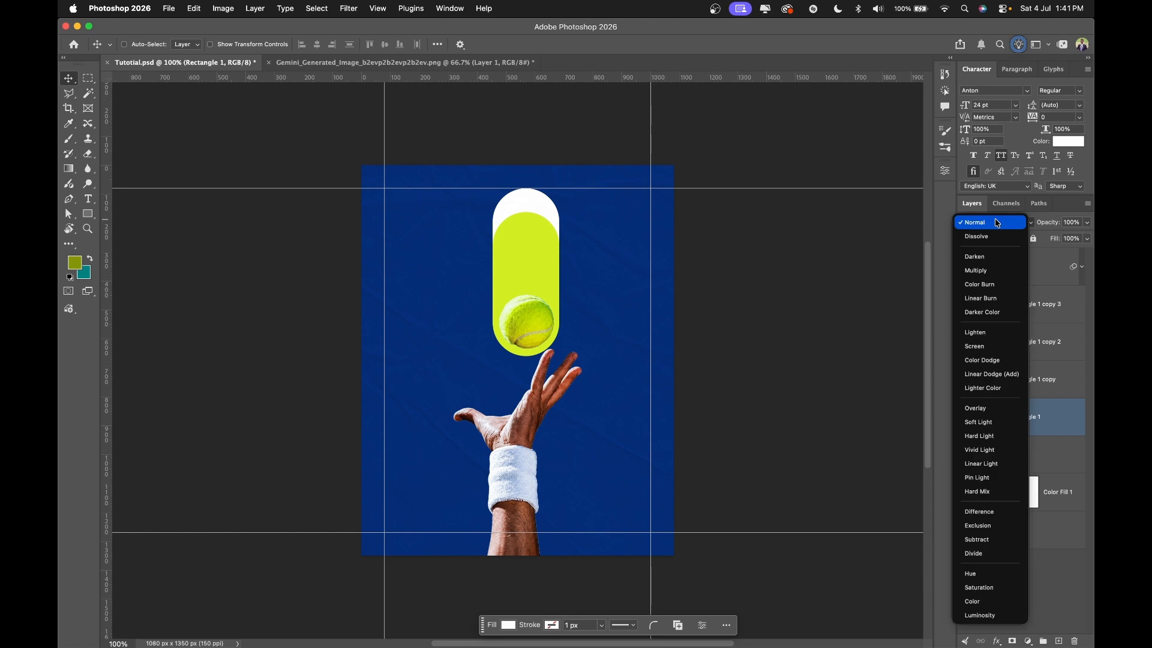
left_click(979, 422)
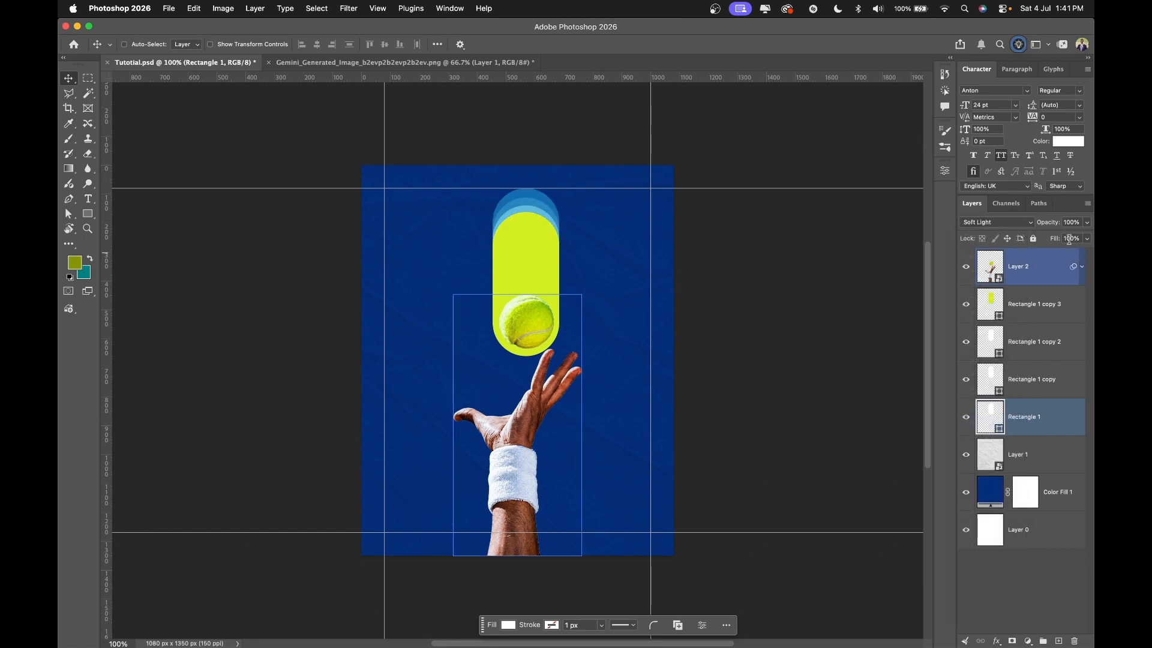
type("25")
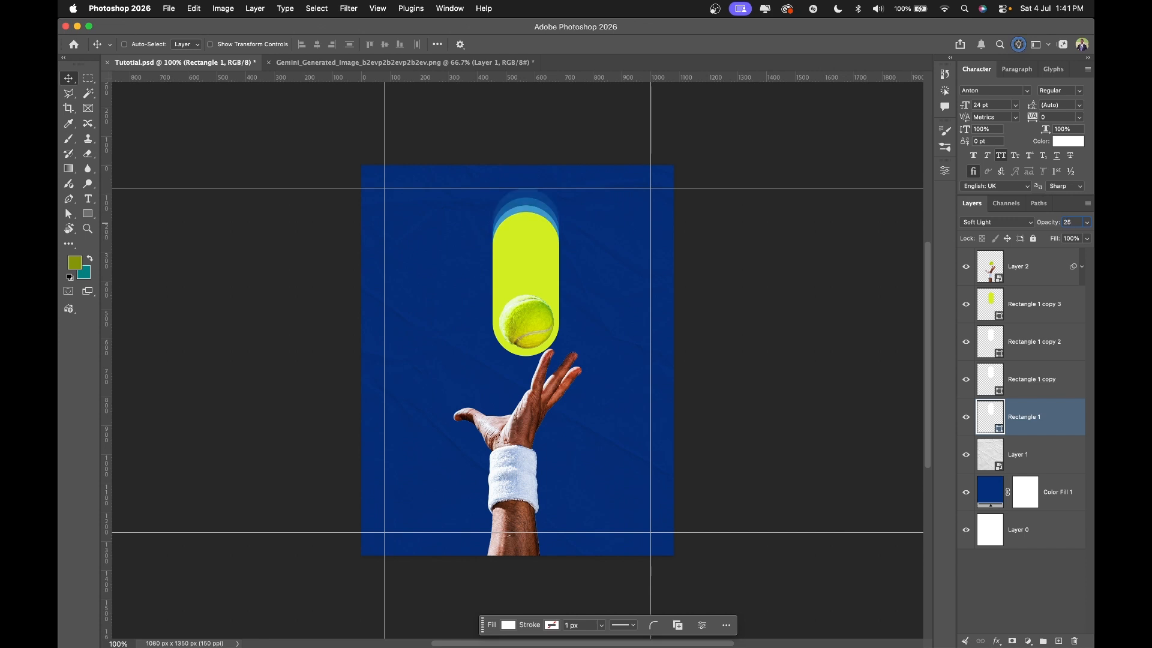
key("Return")
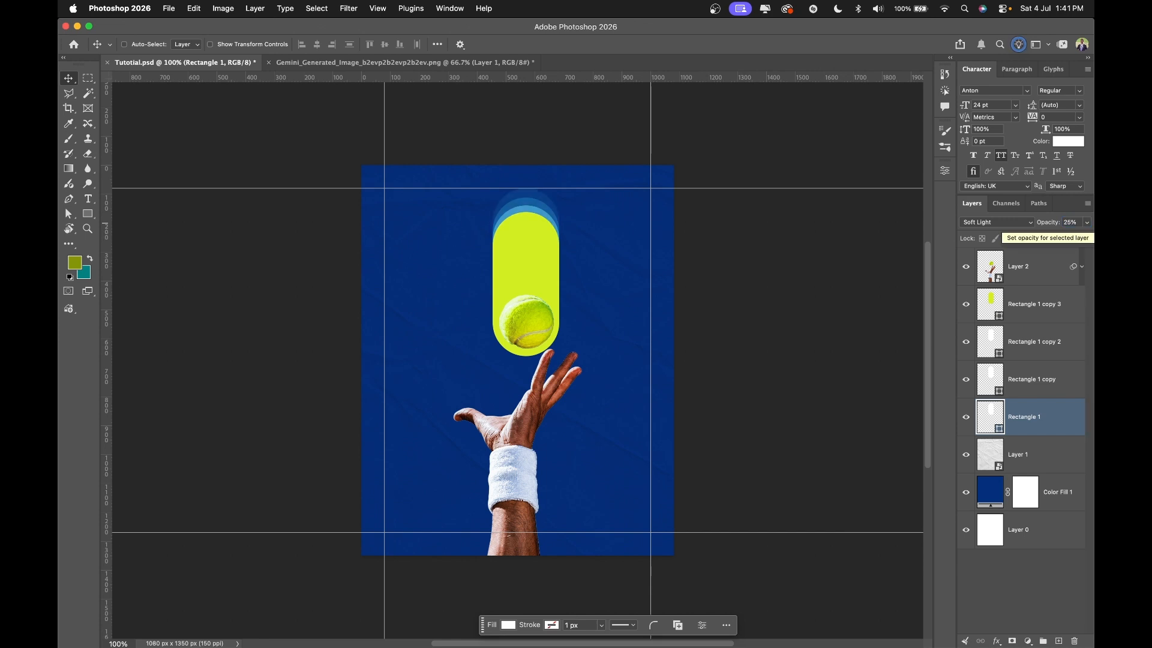
Hide the guides to preview the stacked pills and show them again.
key("super+semicolon")
key("super+semicolon")
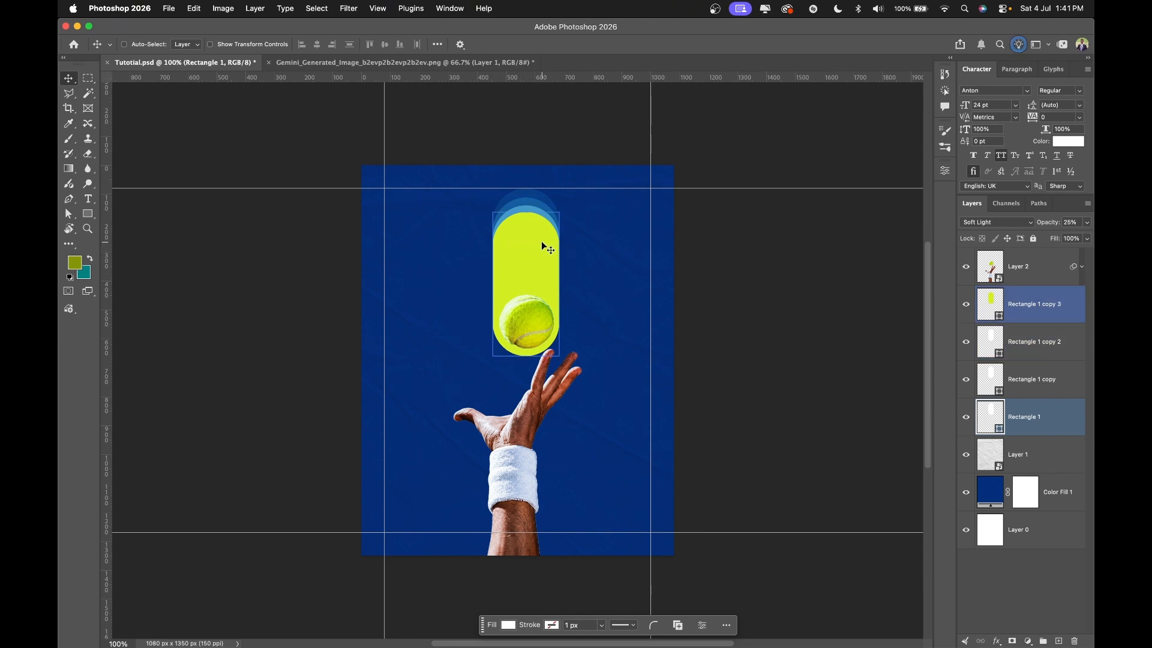
Add the word "PUSH" as white 24 pt Anton text on the blue background to the left of the ball.
key("t")
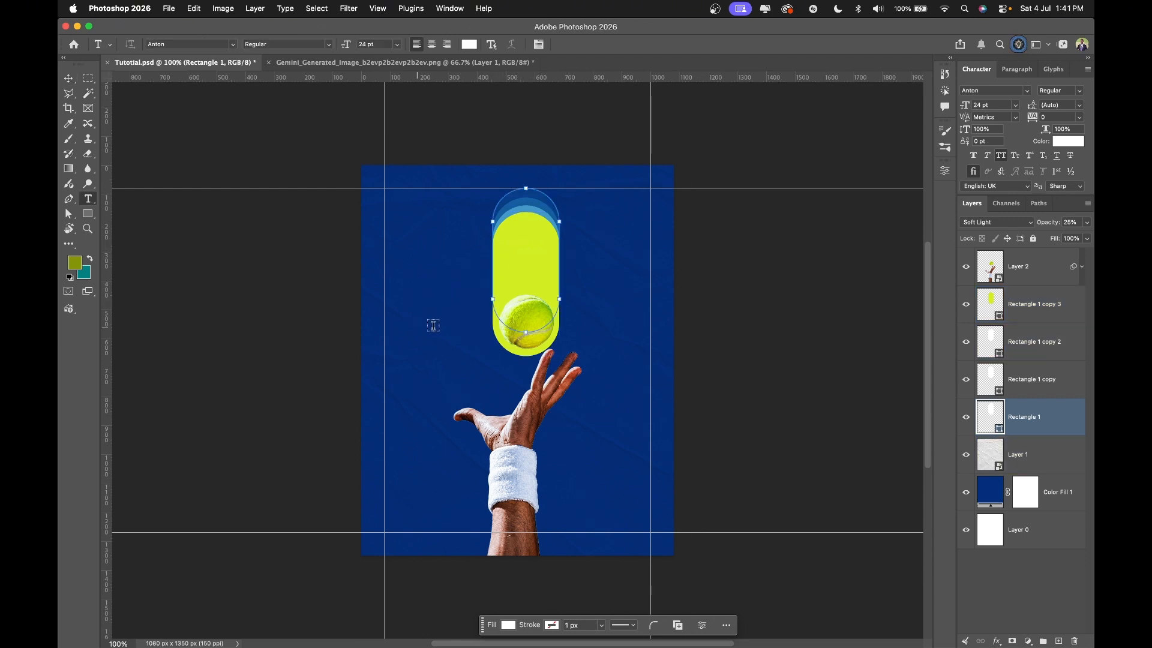
left_click(419, 376)
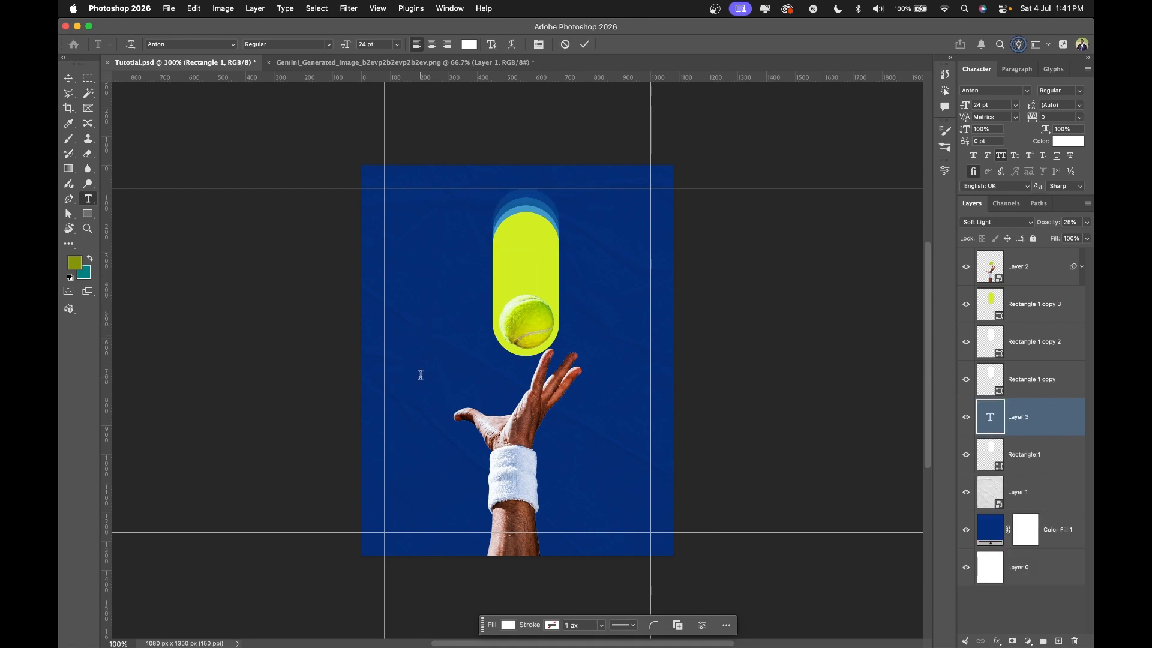
left_click(560, 48)
left_click(422, 349)
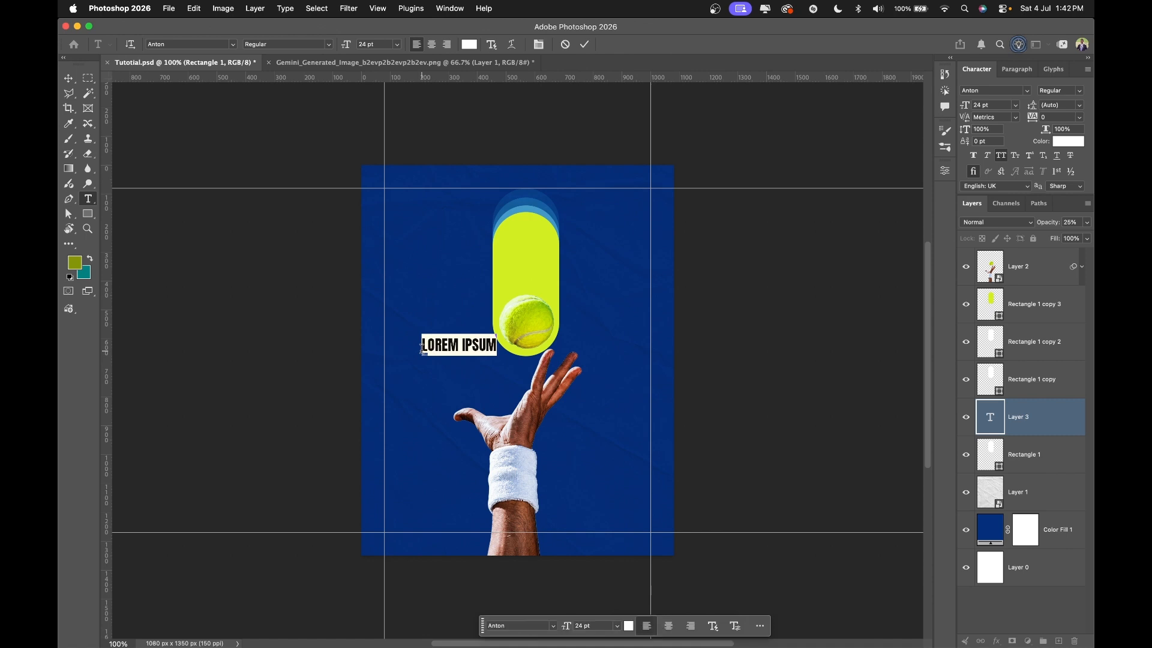
type("PUSH")
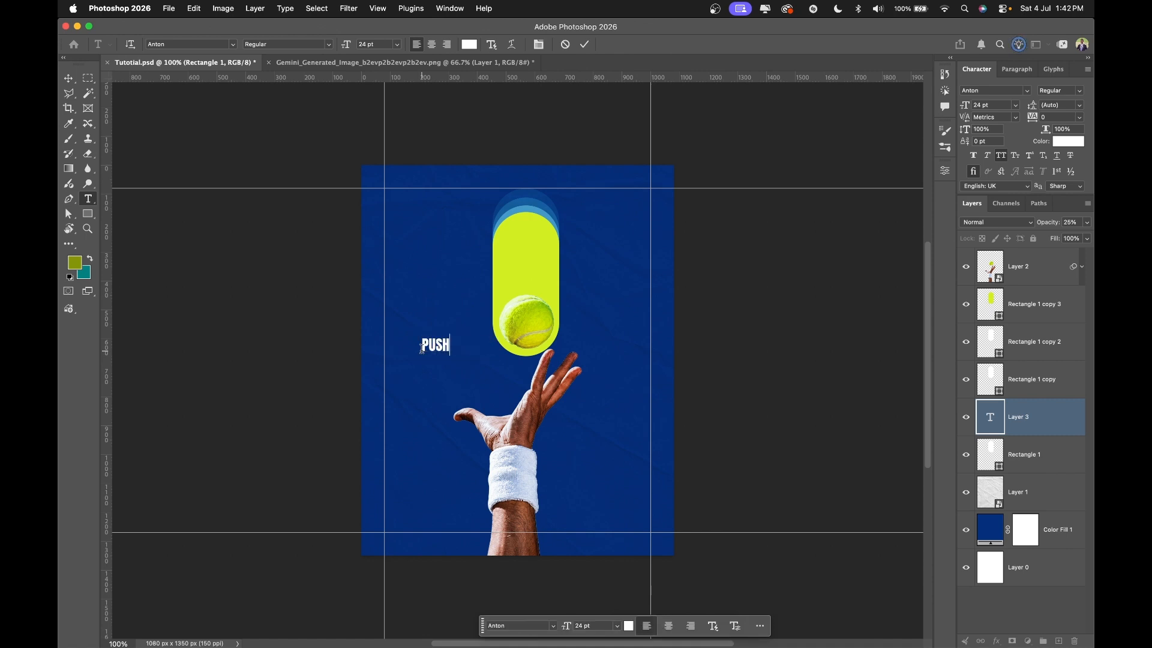
left_click(584, 45)
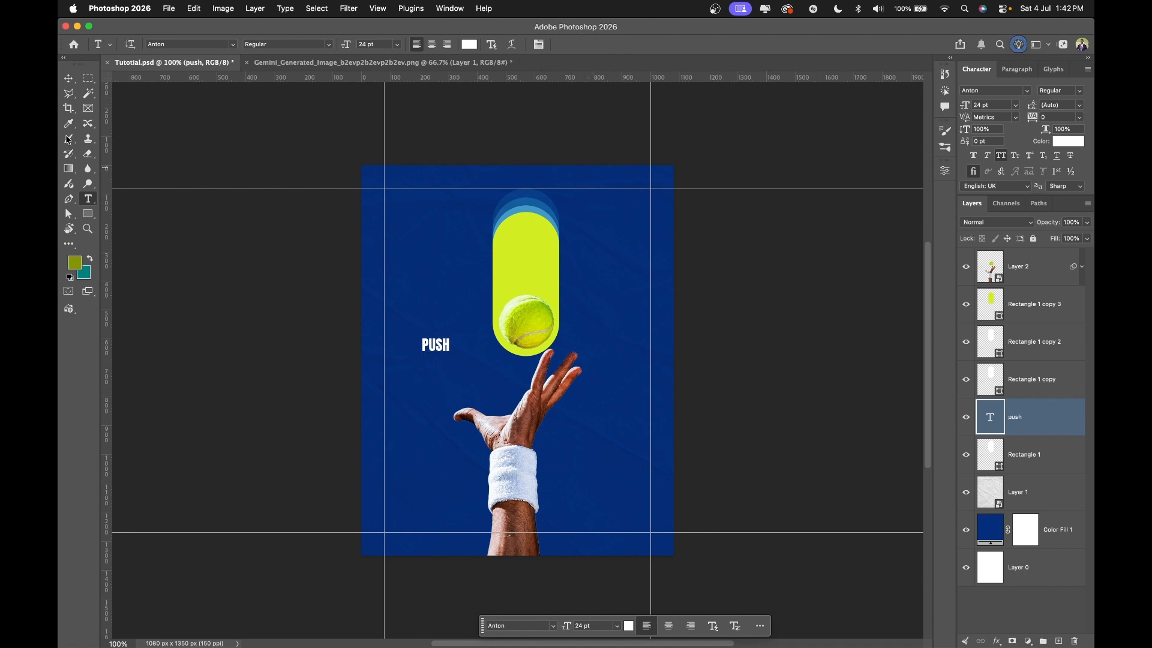
left_click(70, 78)
left_click(430, 427, "shift+super")
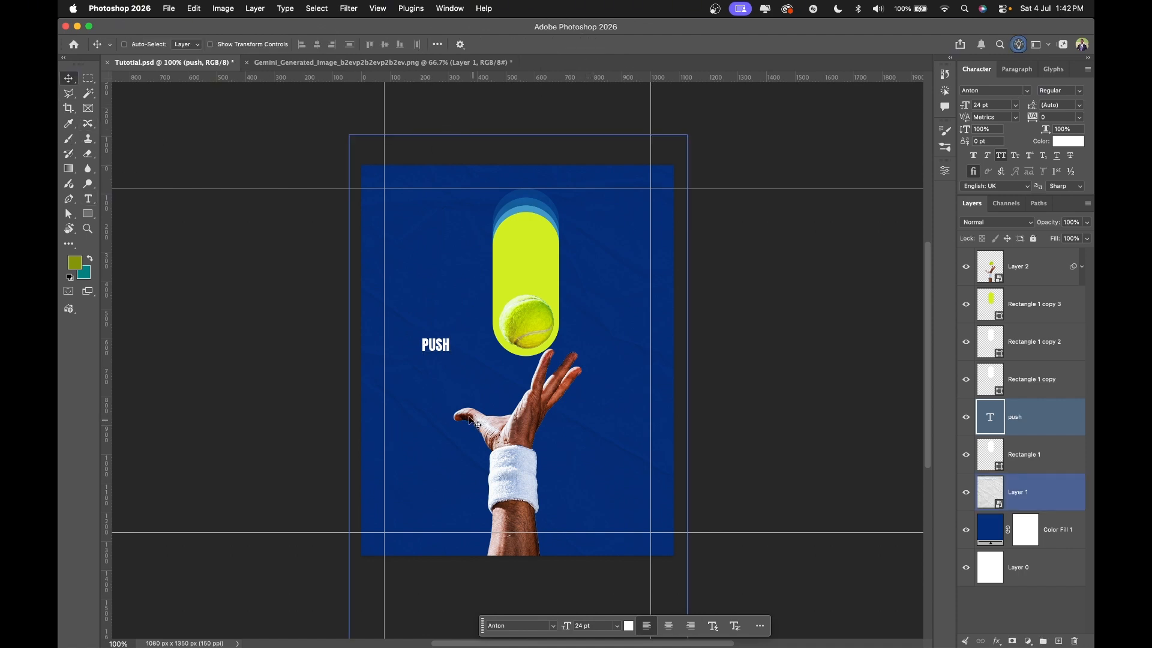
Duplicate the "PUSH" text directly below itself and change the copy to "THE".
scroll(433, 358, "up", 5)
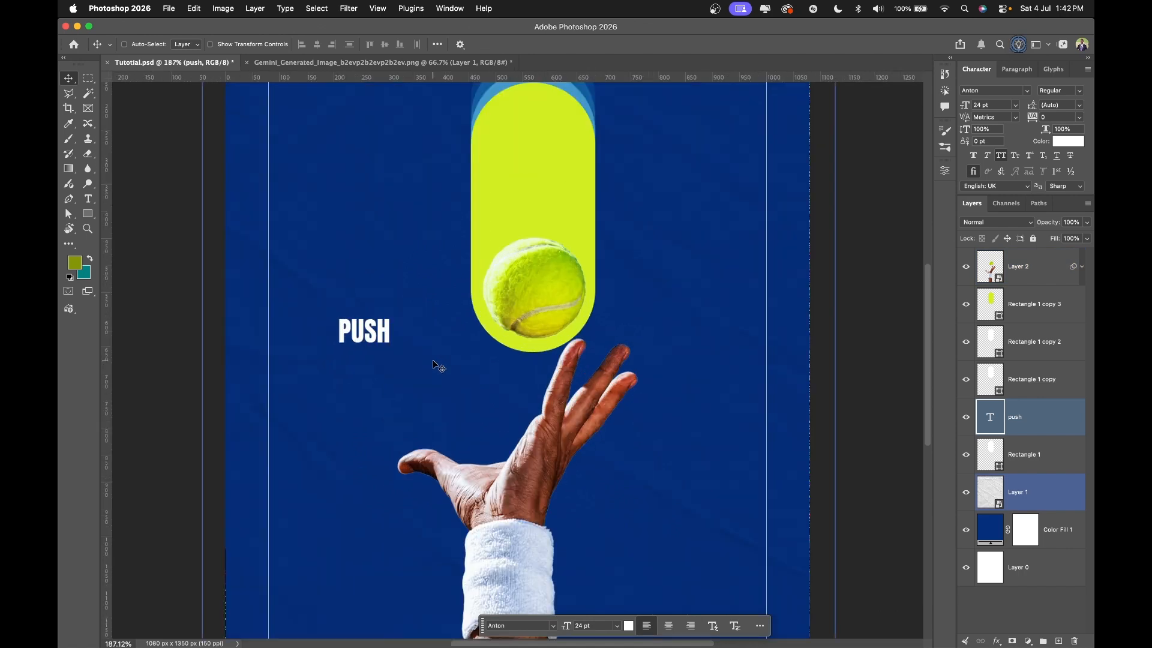
left_click(356, 328, "super")
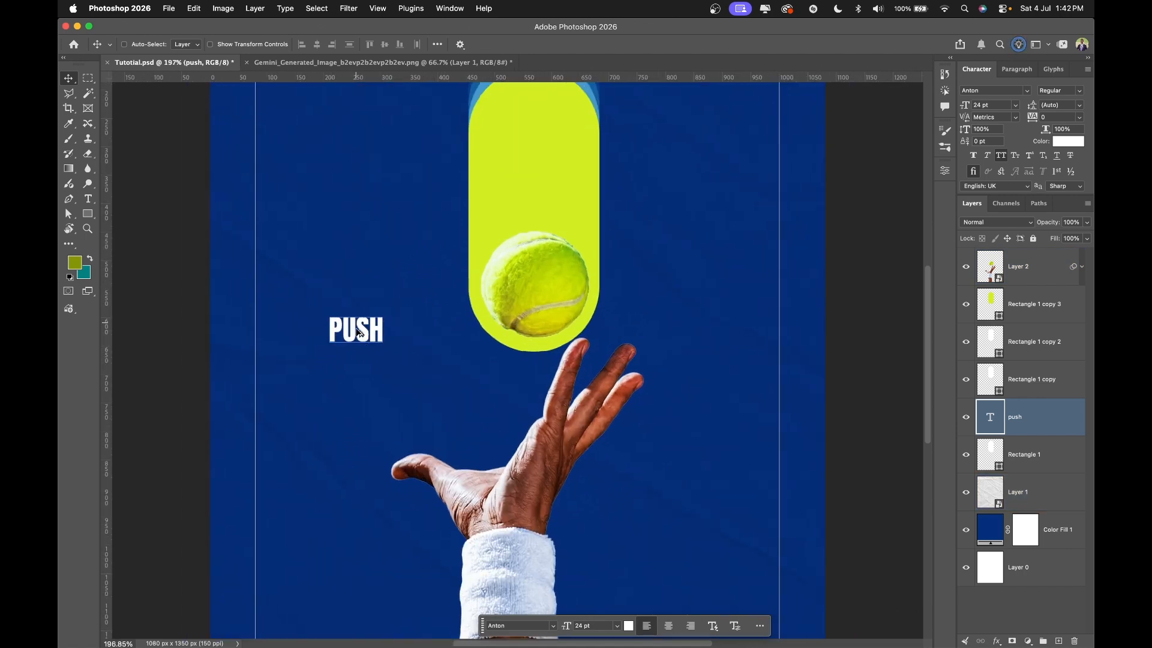
left_click_drag(355, 329, 354, 355)
double_click(354, 356)
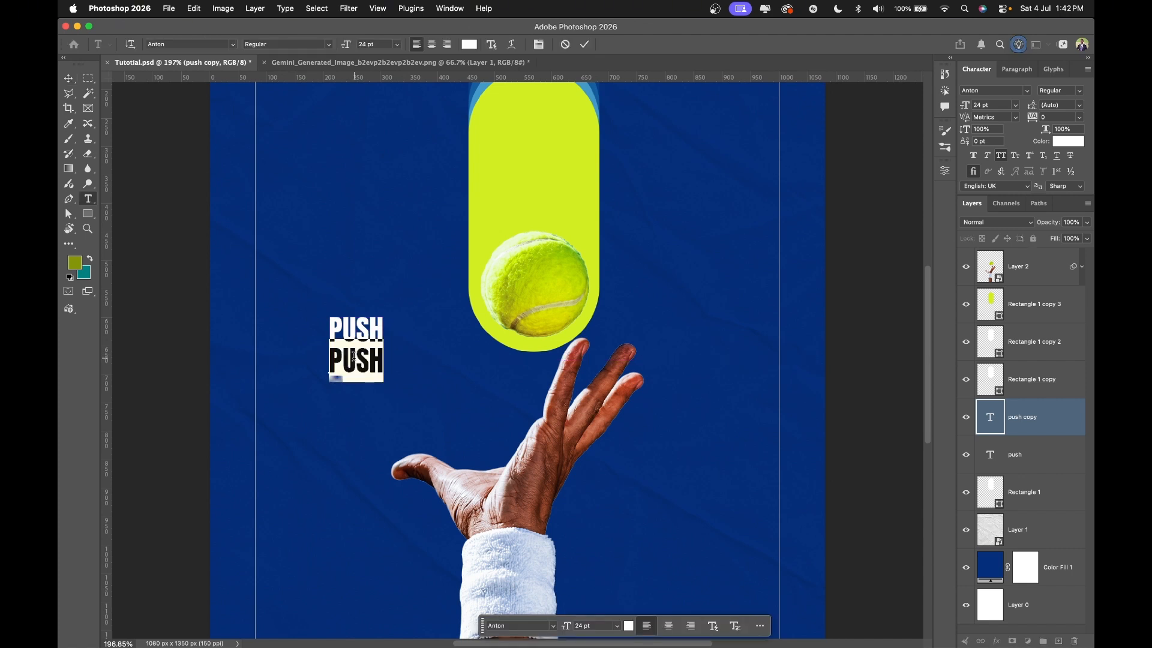
type("THE")
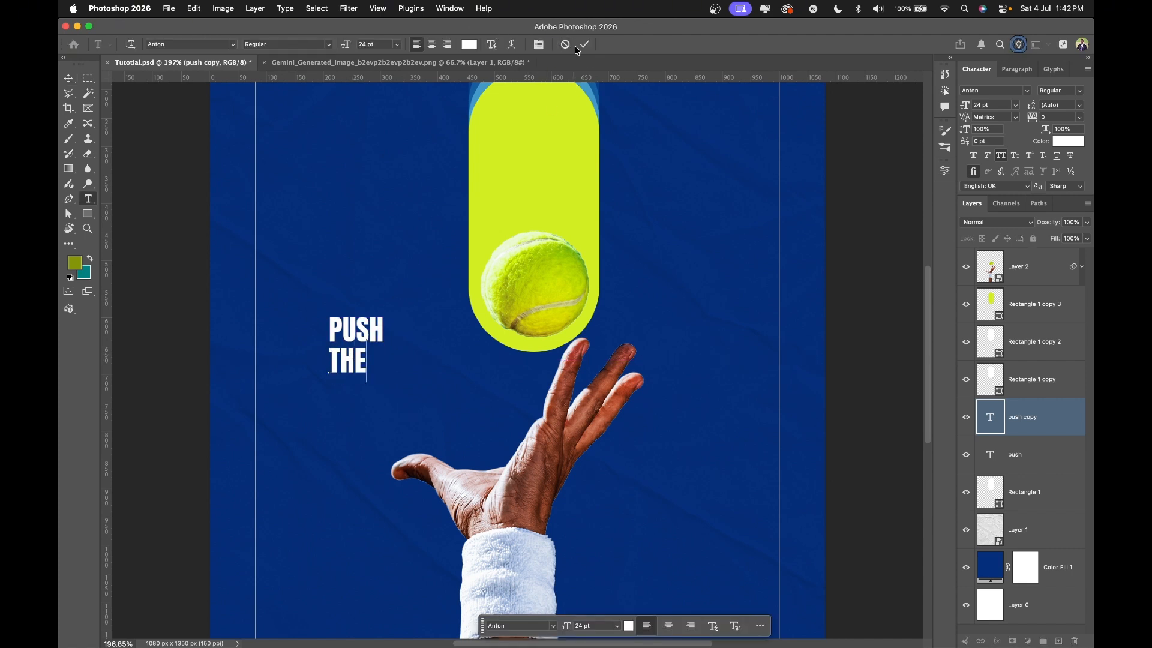
key("Escape")
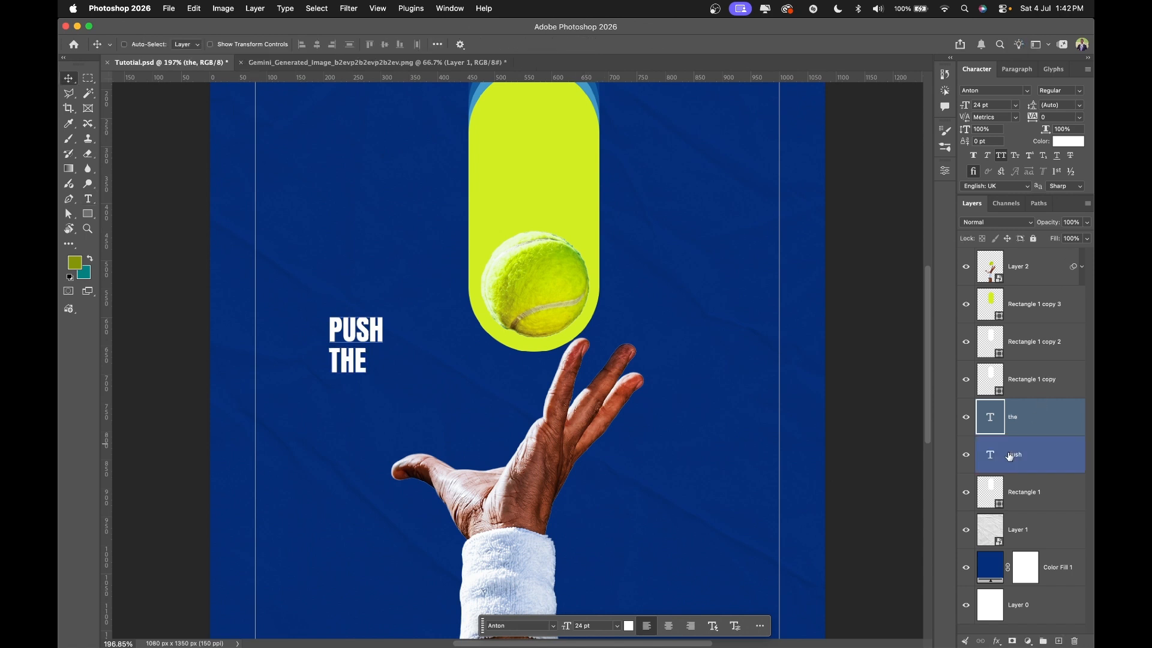
Bring both text layers to the top of the layer stack and centre their paragraph and horizontal alignment.
left_click(1032, 442, "shift")
left_click_drag(1036, 418, 1023, 259)
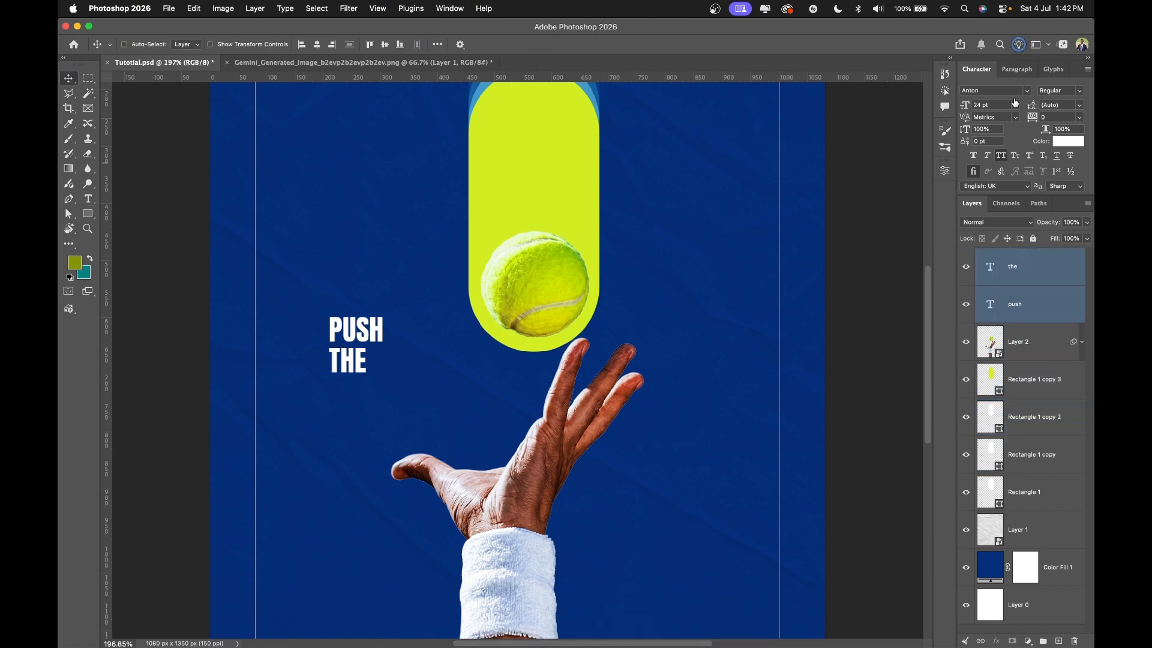
left_click(1016, 70)
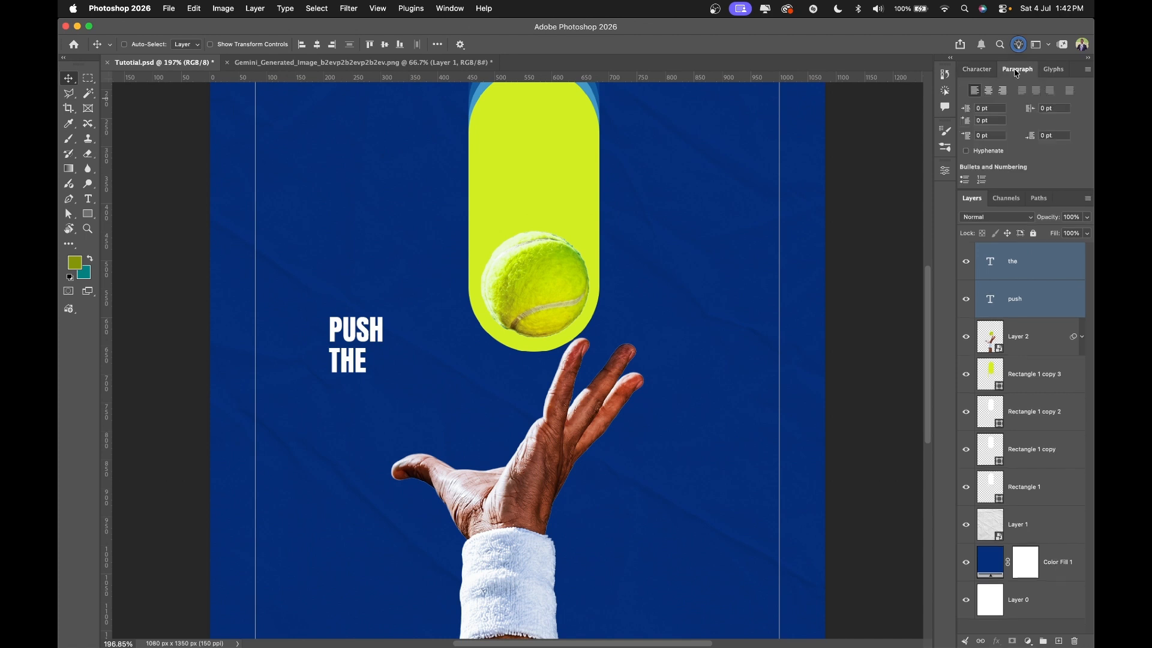
left_click(989, 91)
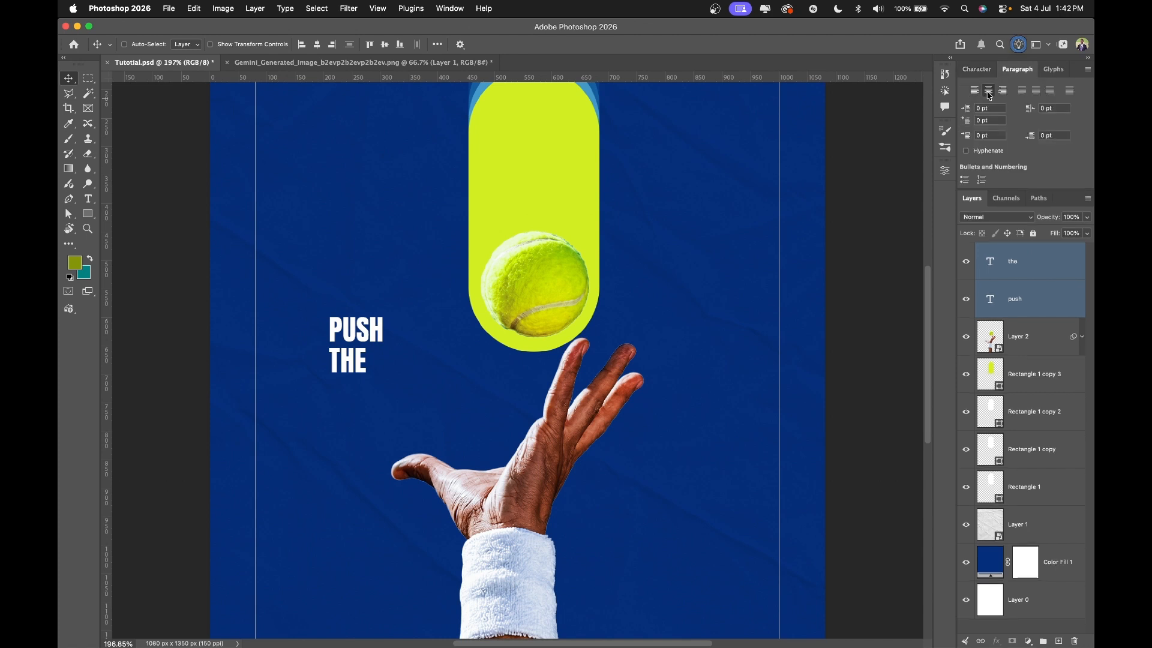
left_click(68, 93)
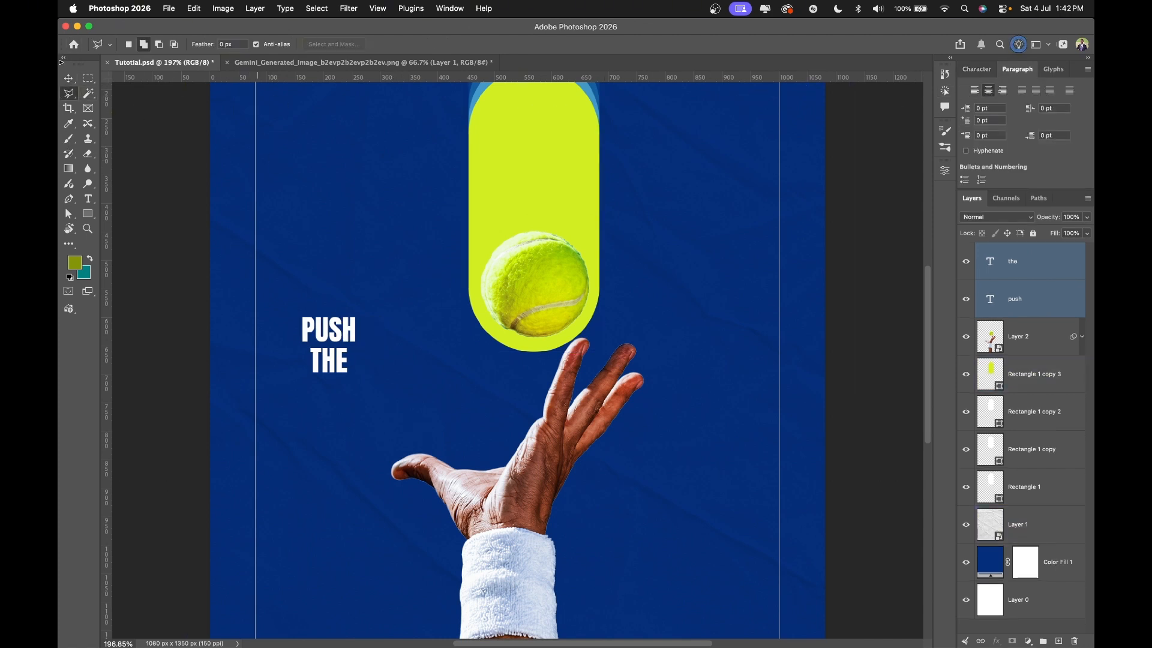
left_click(68, 79)
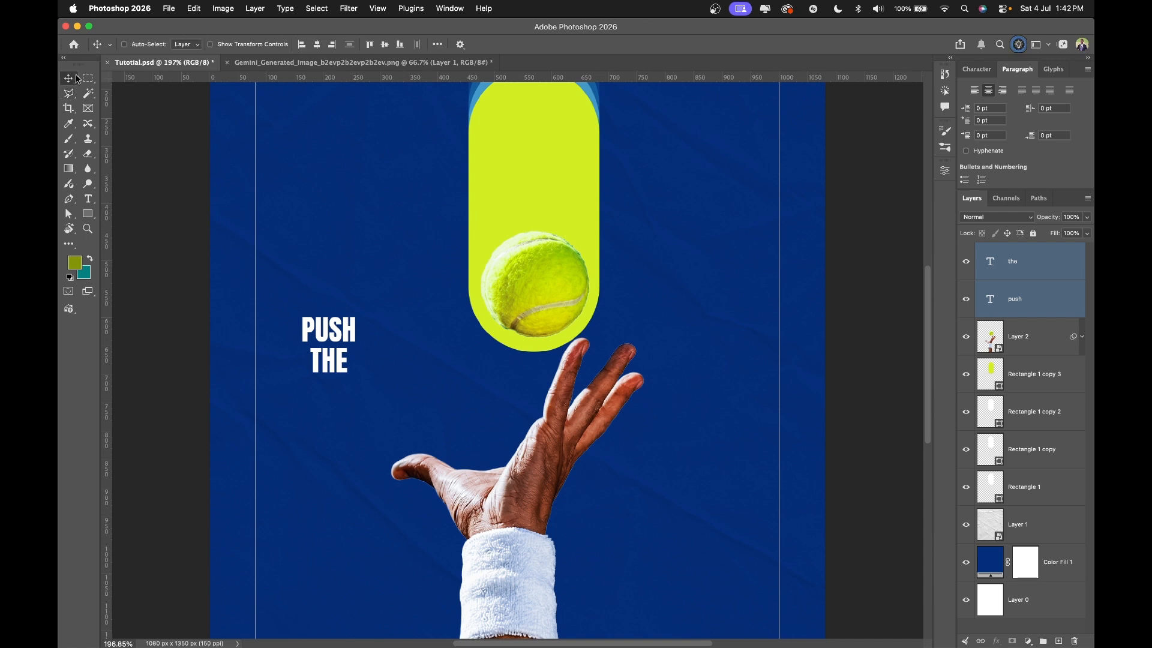
left_click(317, 48)
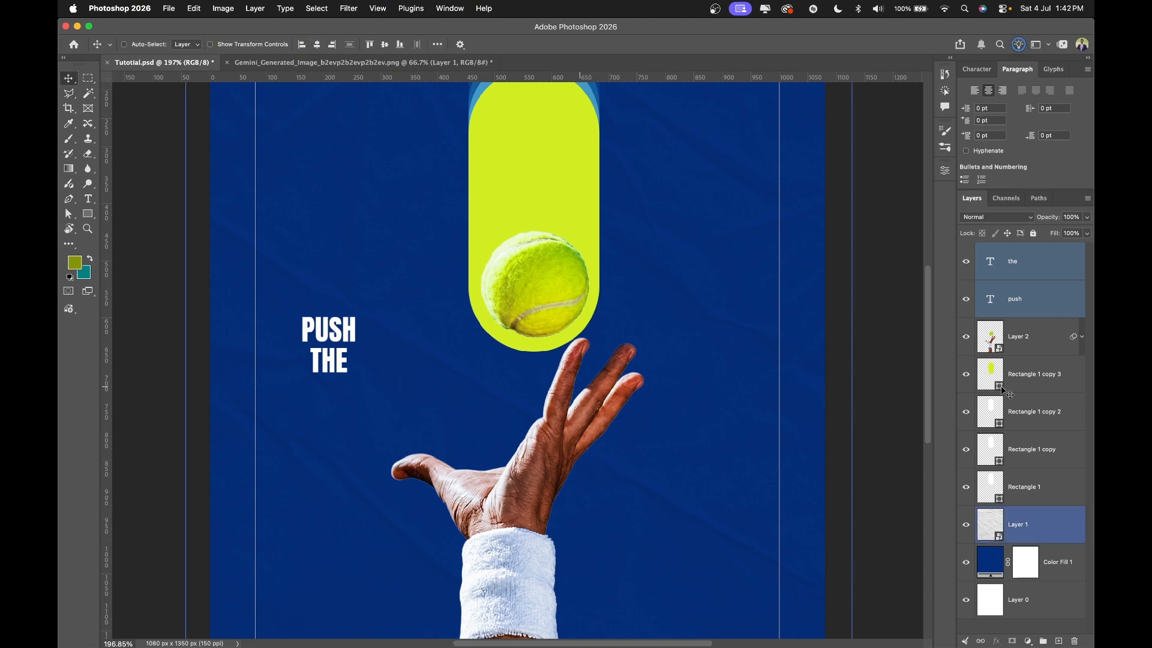
Enlarge "THE" to about 34 pt so its width matches "PUSH".
left_click(1047, 276)
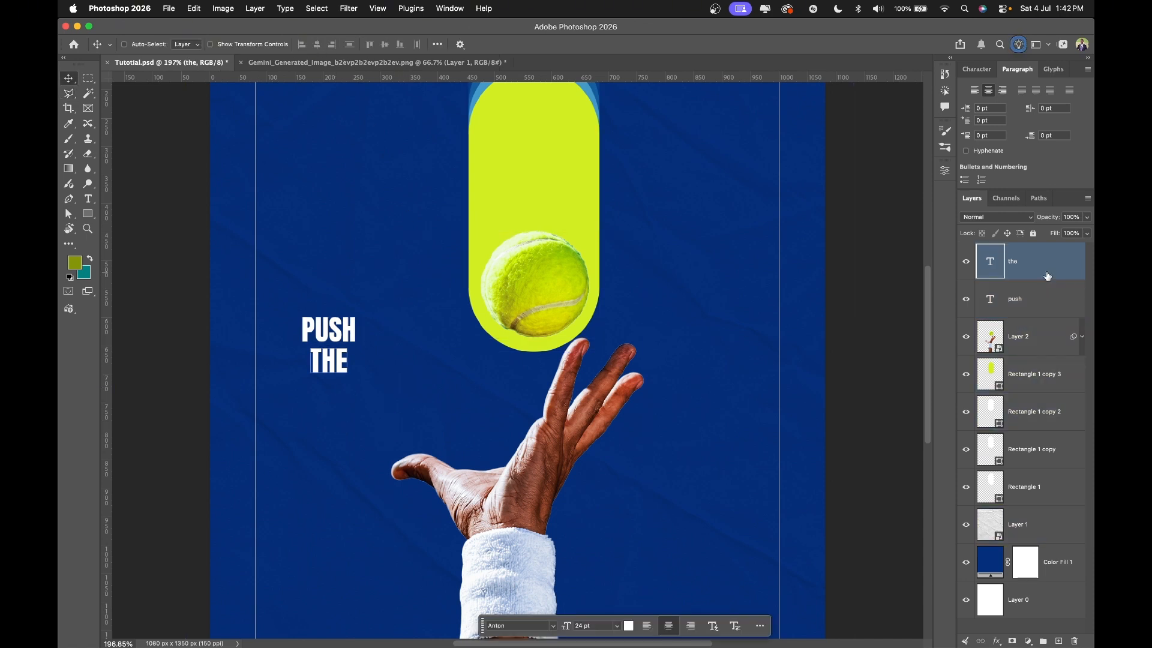
key("super+t")
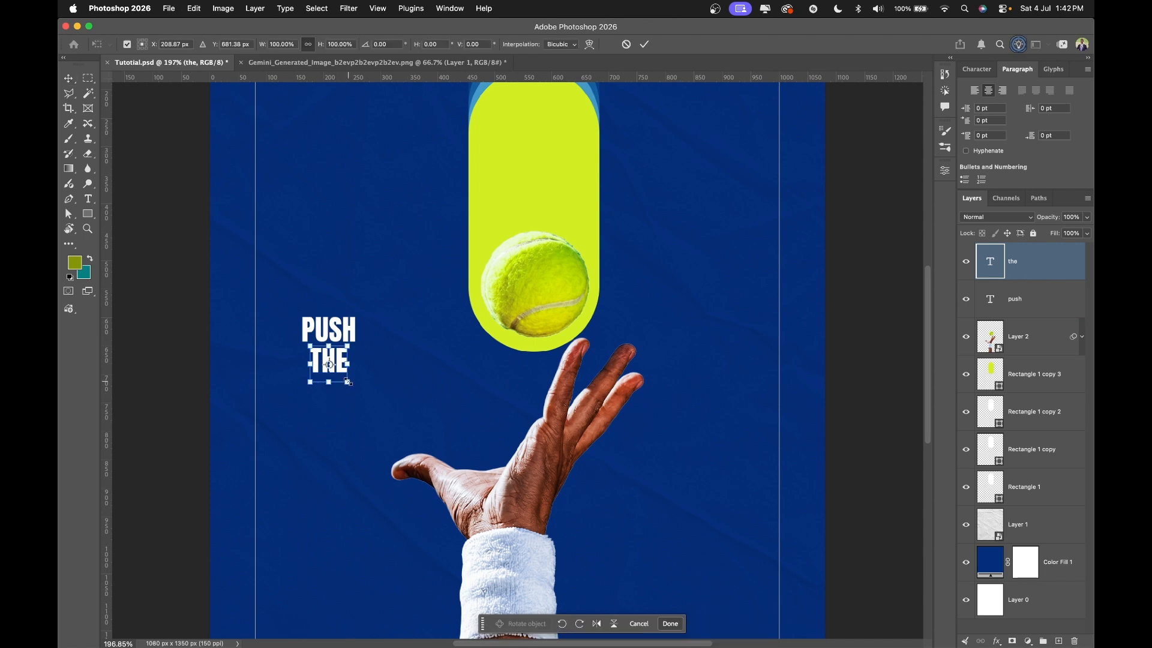
left_click_drag(348, 382, 355, 390)
key("Return")
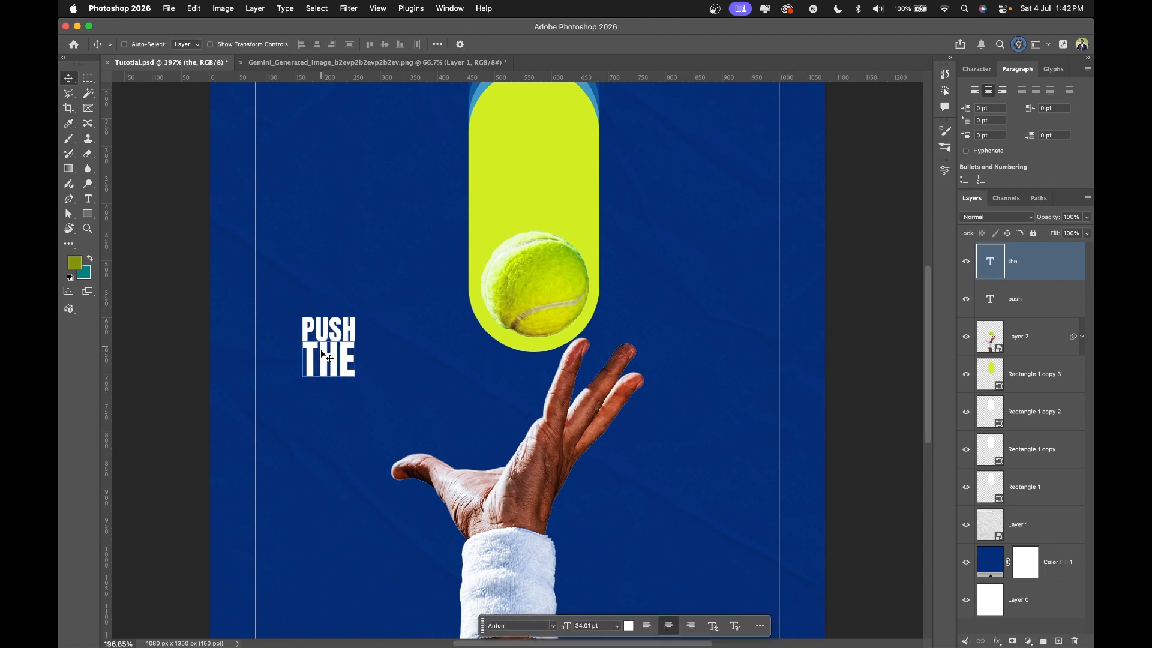
Move "THE" down beneath "PUSH" and nudge it up to leave a tight gap between the words.
left_click_drag(321, 351, 320, 358)
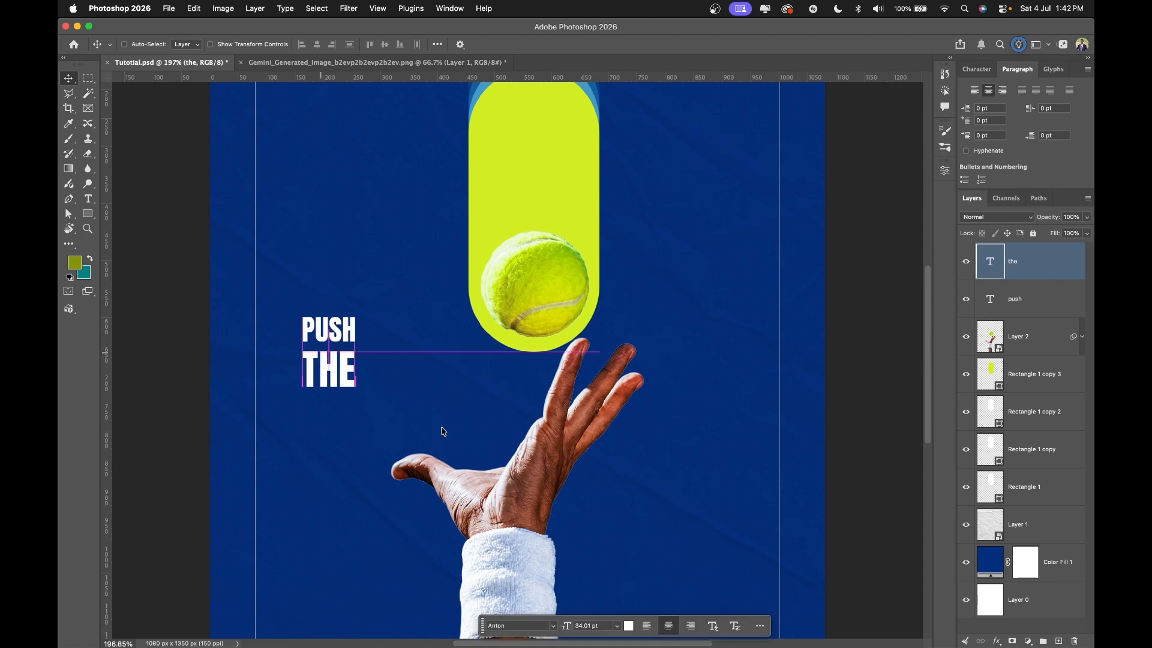
left_click(444, 432, "shift+super")
key("Up")
key("Up")
key("Up")
key("Up")
key("Up")
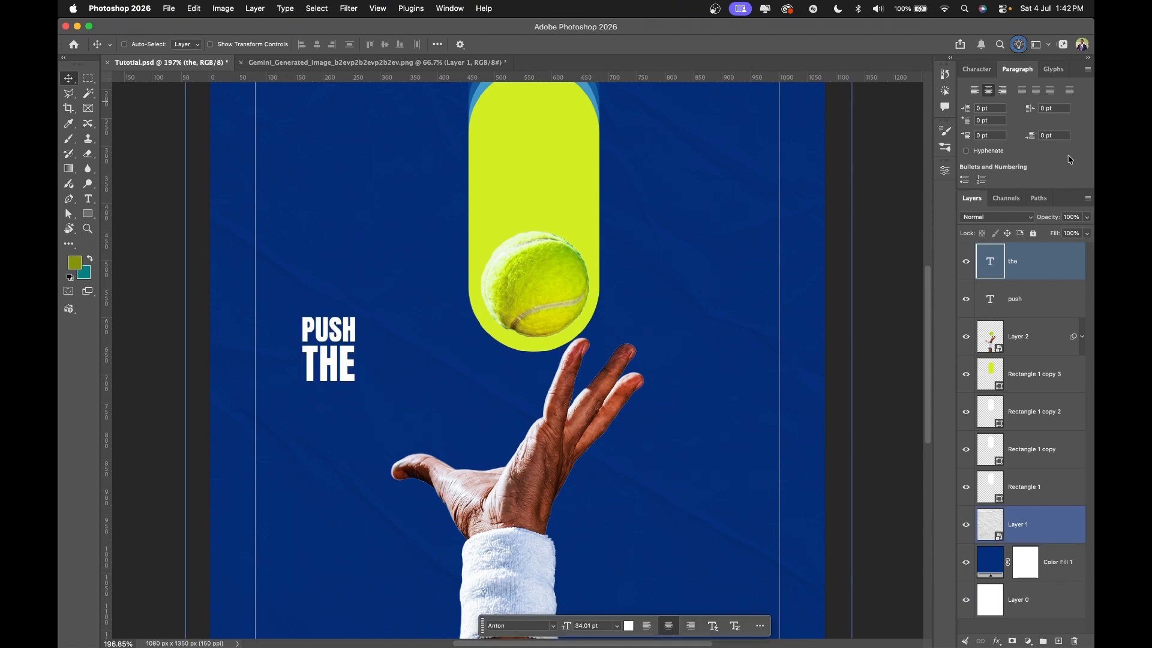
Duplicate the "PUSH" text below "THE" and change the copy to "LIMITS".
left_click(1040, 314, "shift")
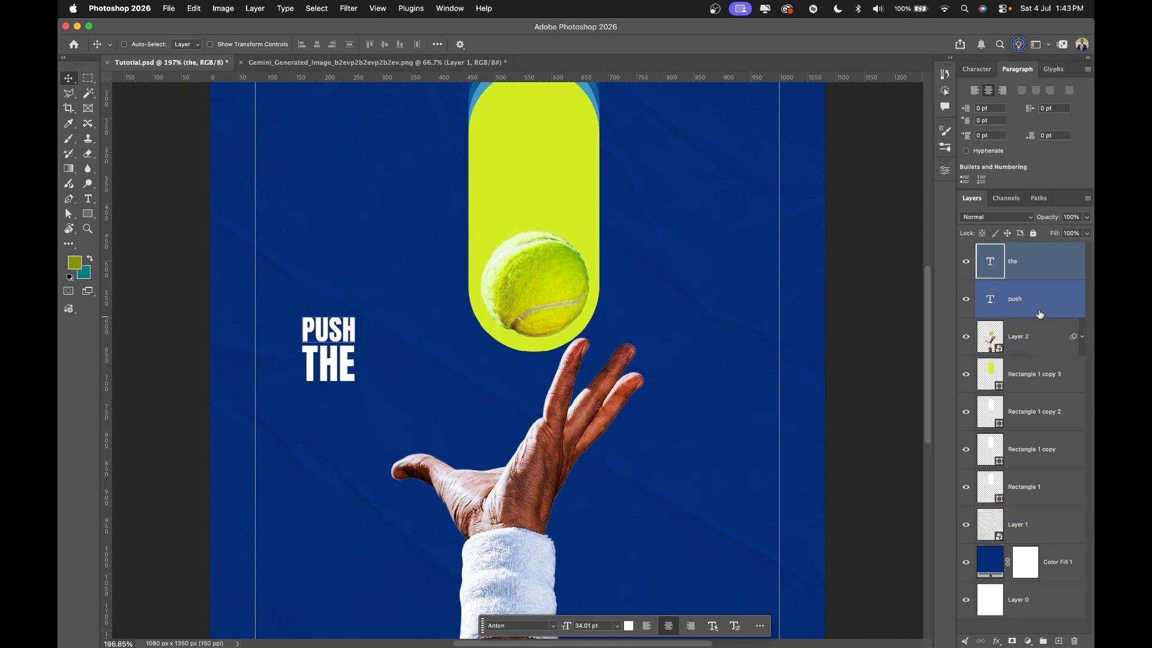
left_click(1042, 307)
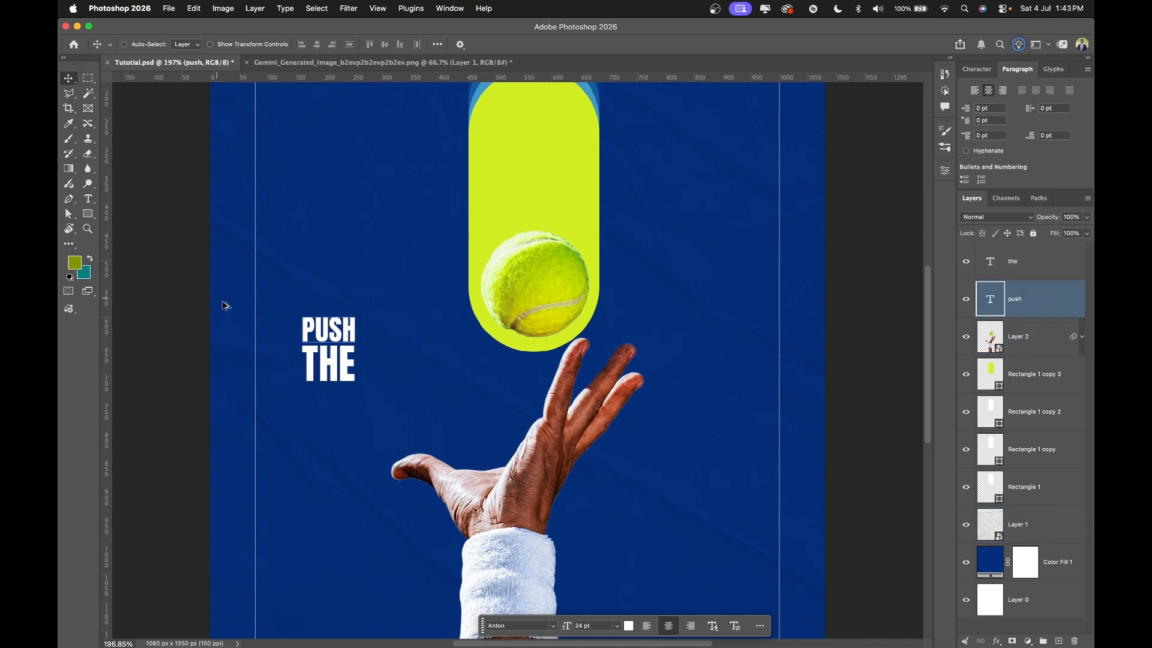
left_click_drag(326, 329, 325, 393)
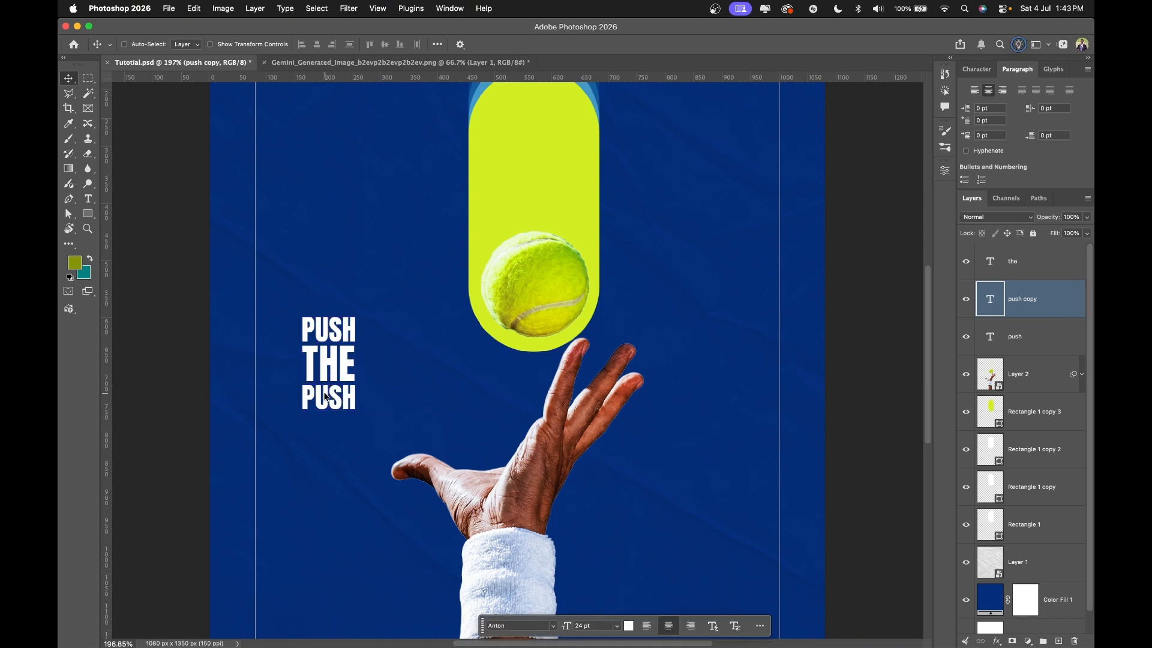
key("t")
double_click(324, 391)
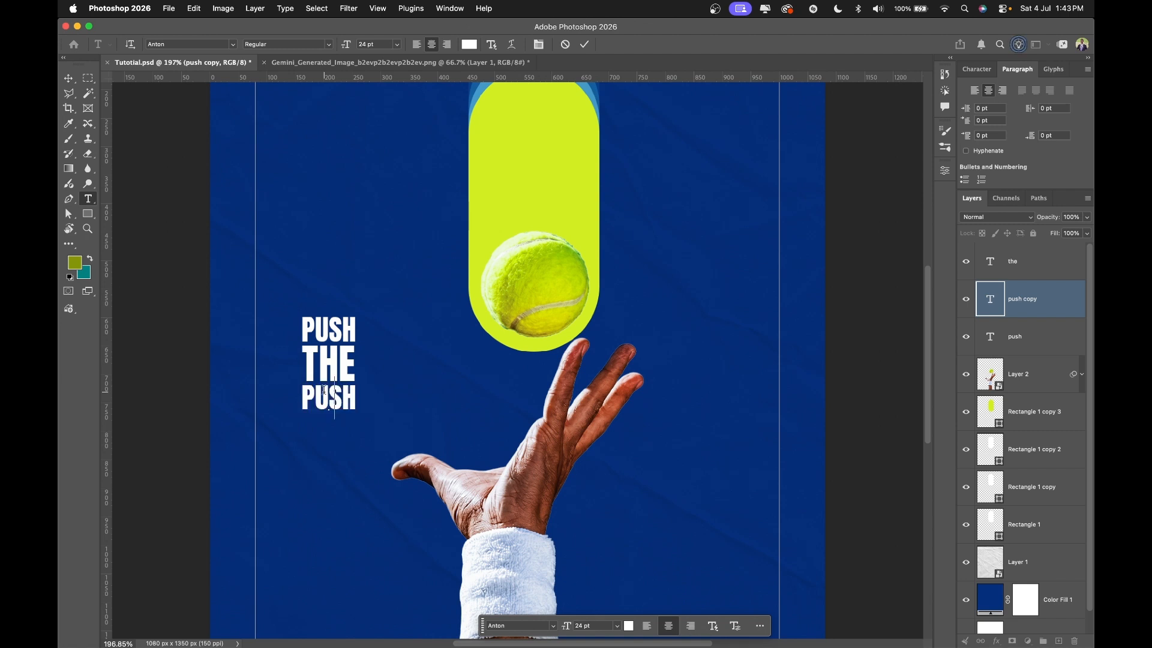
type("LIMI")
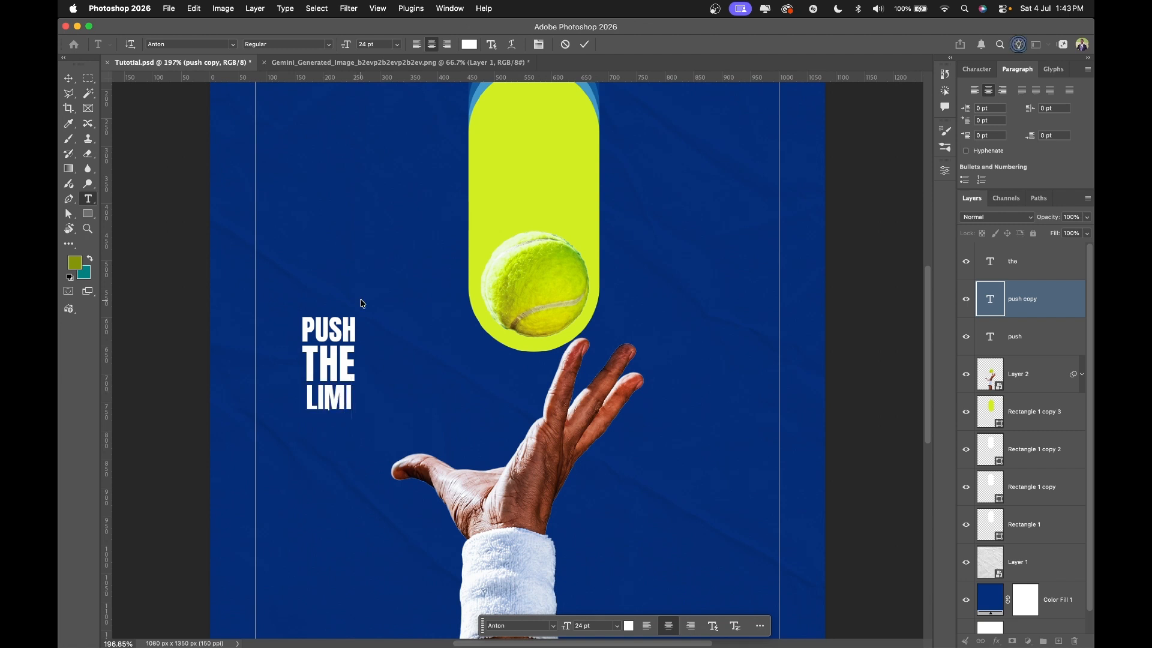
type("TS")
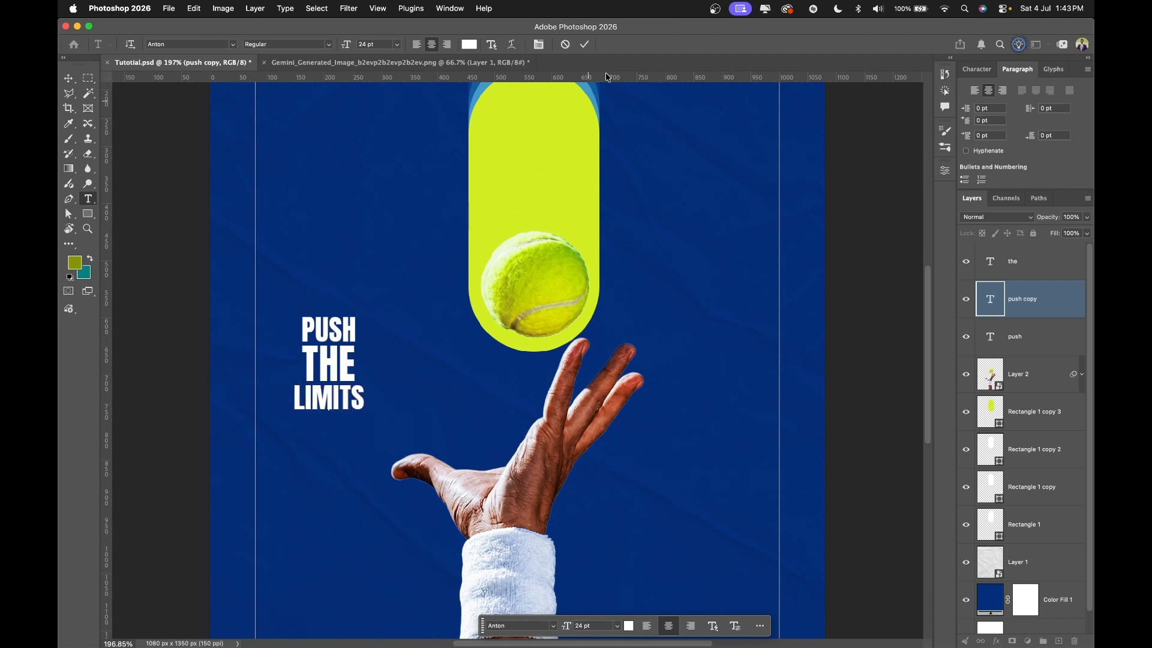
left_click(584, 44)
key("v")
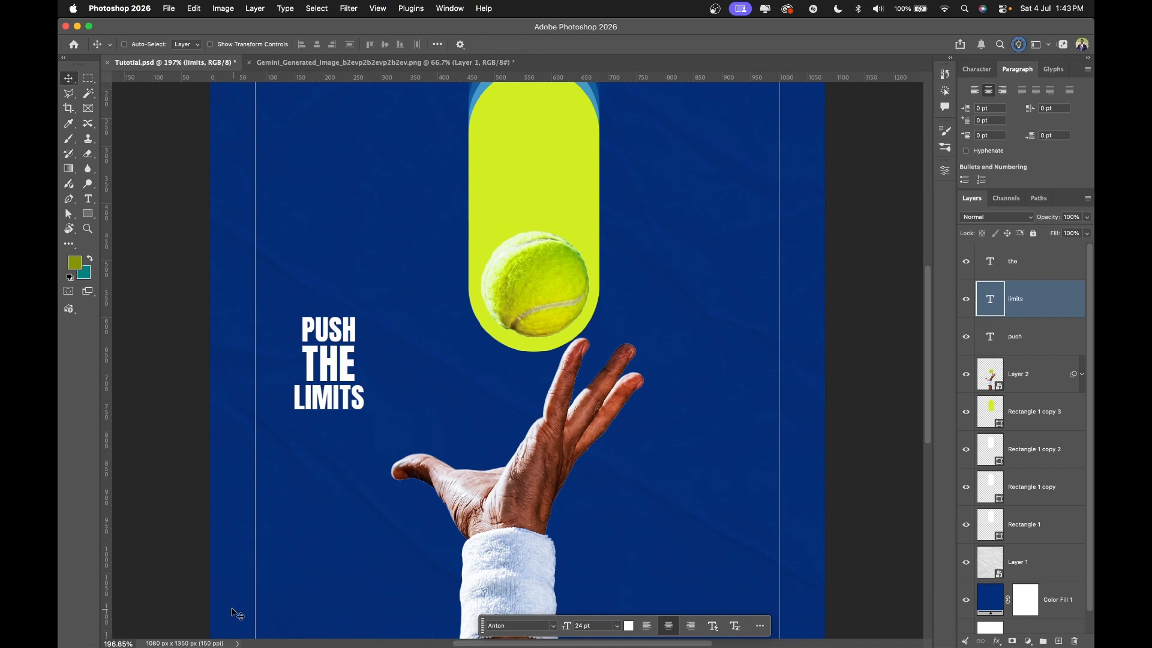
Shrink "LIMITS" to about 18.4 pt to match the width of the words above and nudge it closer to "THE".
key("super+t")
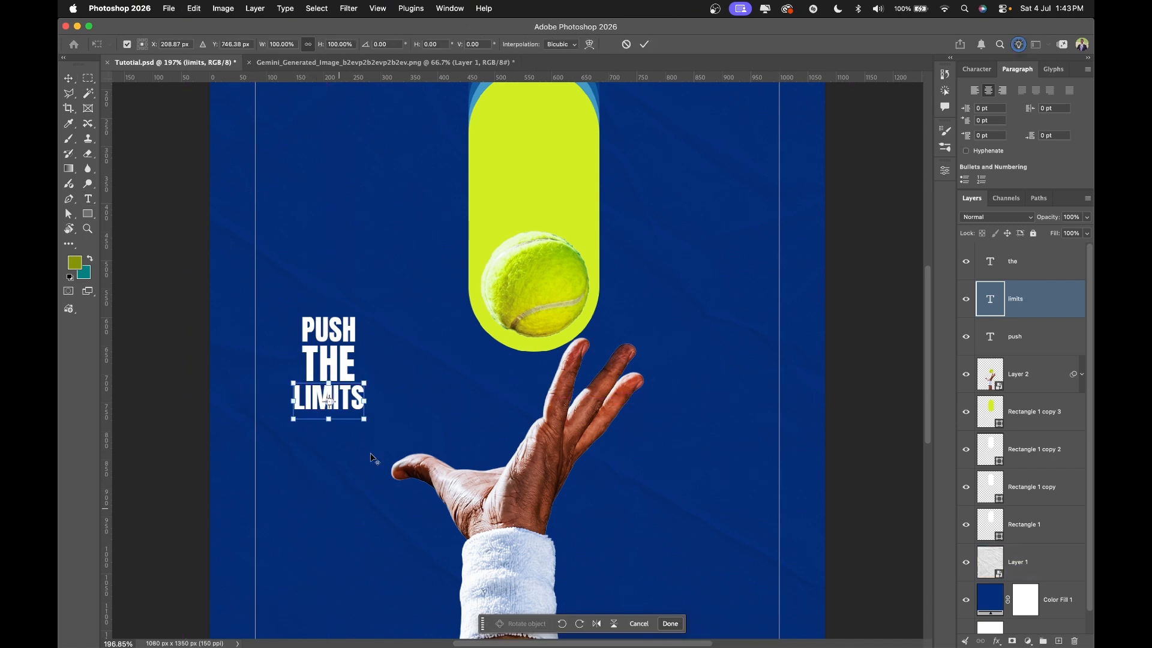
left_click_drag(364, 418, 348, 418)
key("Return")
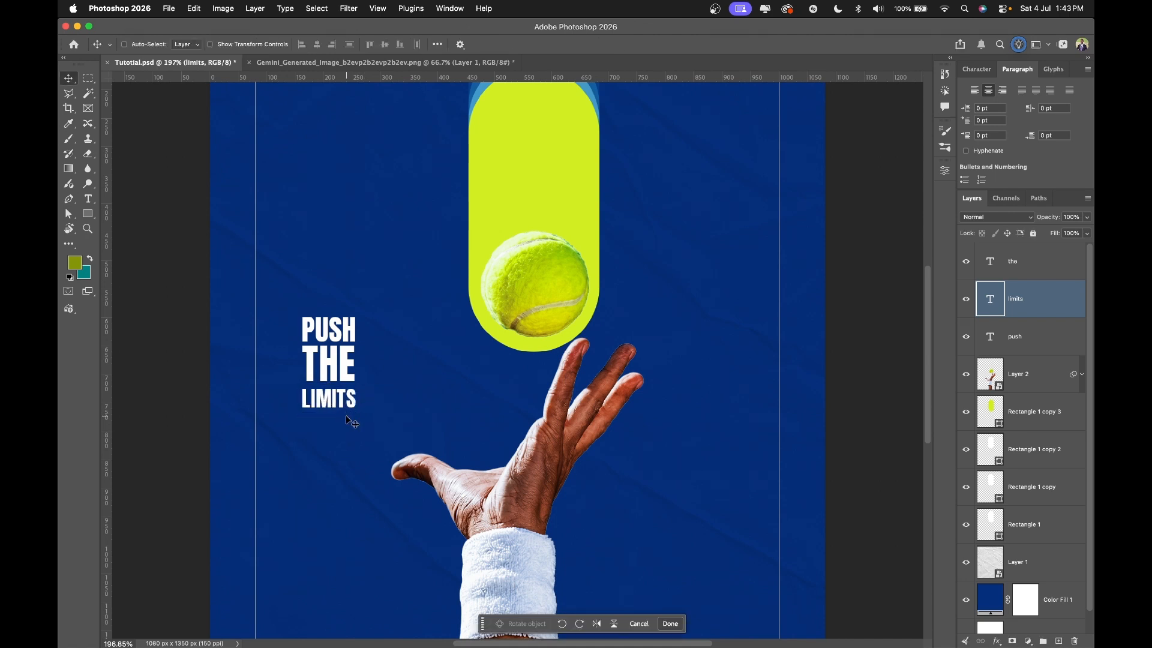
key("Up")
key("Up")
key("Up")
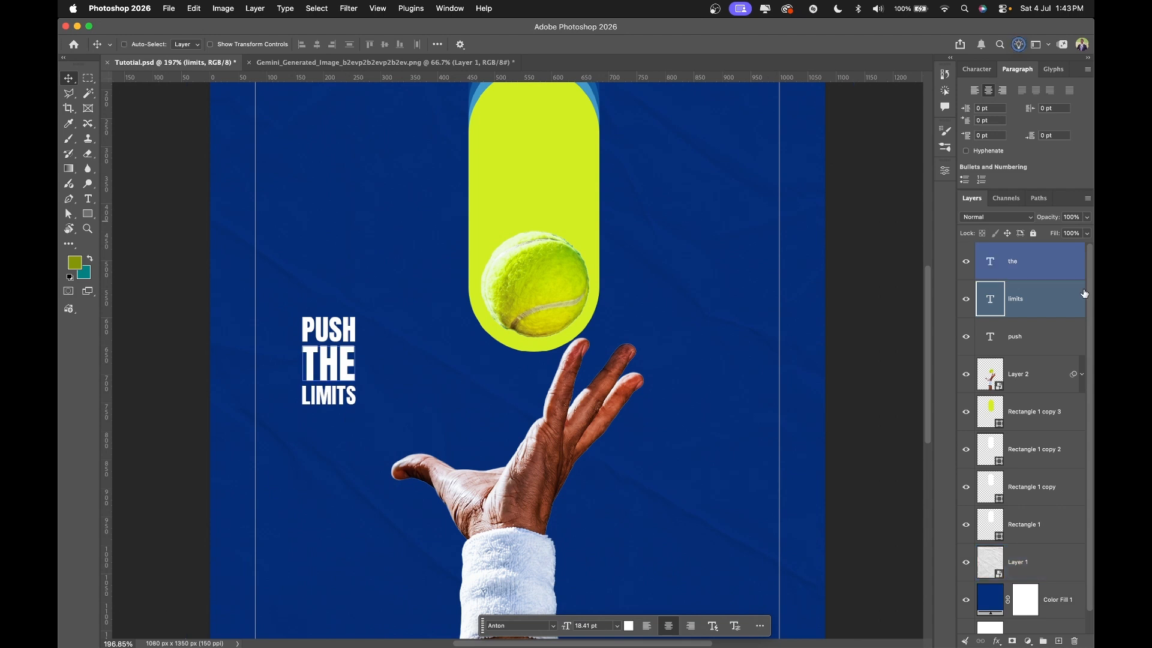
Align the "PUSH", "THE" and "LIMITS" text layers on their horizontal centres.
left_click(1045, 346, "shift")
left_click(1045, 346)
left_click(1051, 272, "shift")
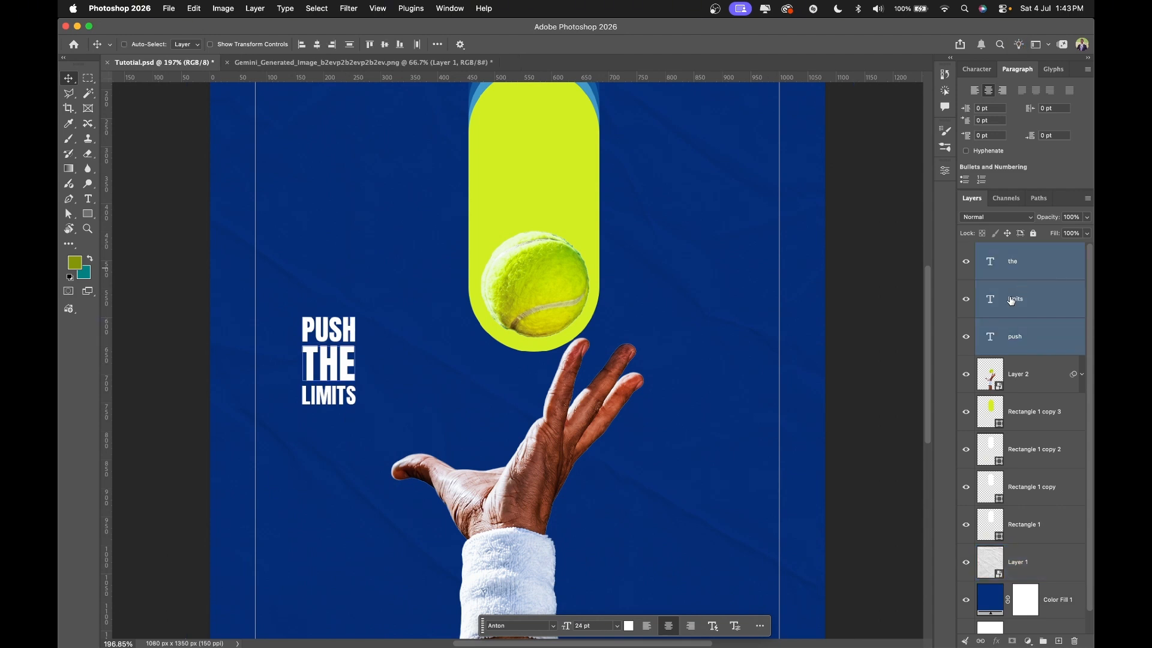
left_click(317, 44)
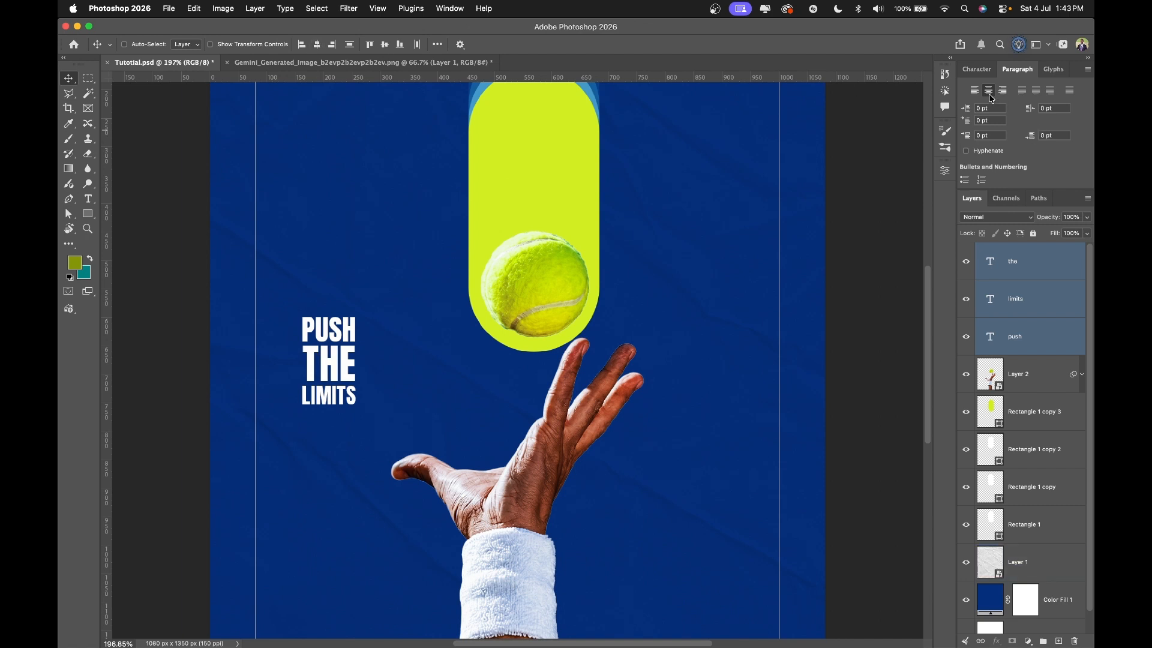
Set the colour of all three text layers to near-black #0f0f0f.
left_click(977, 69)
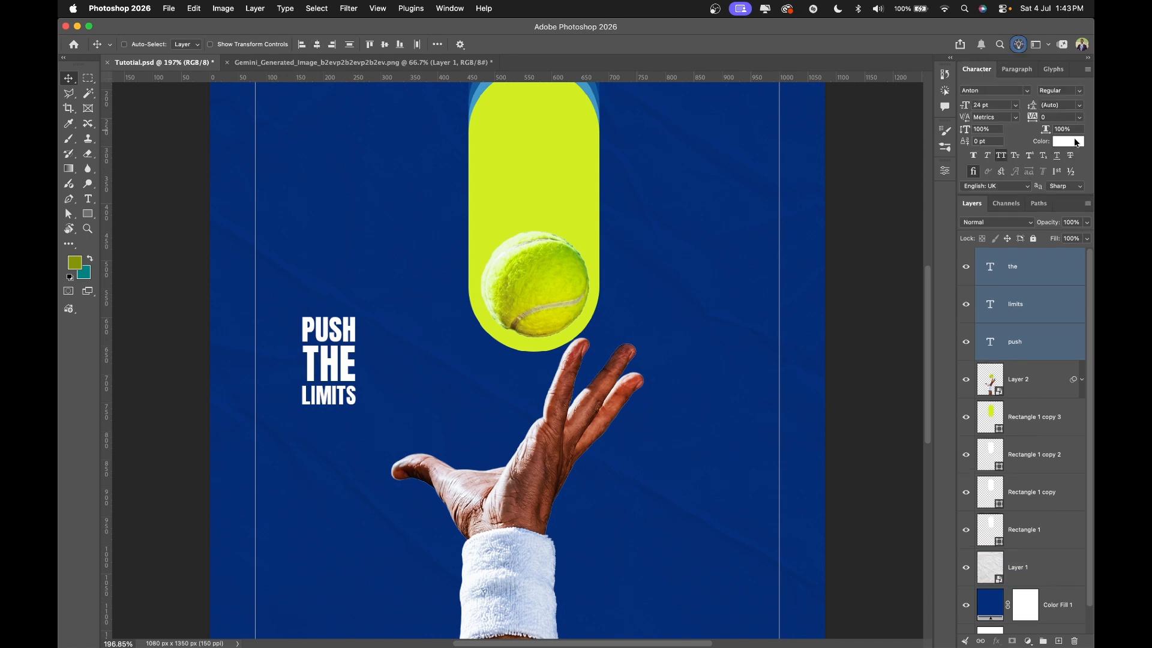
left_click(1076, 142)
left_click_drag(902, 276, 855, 300)
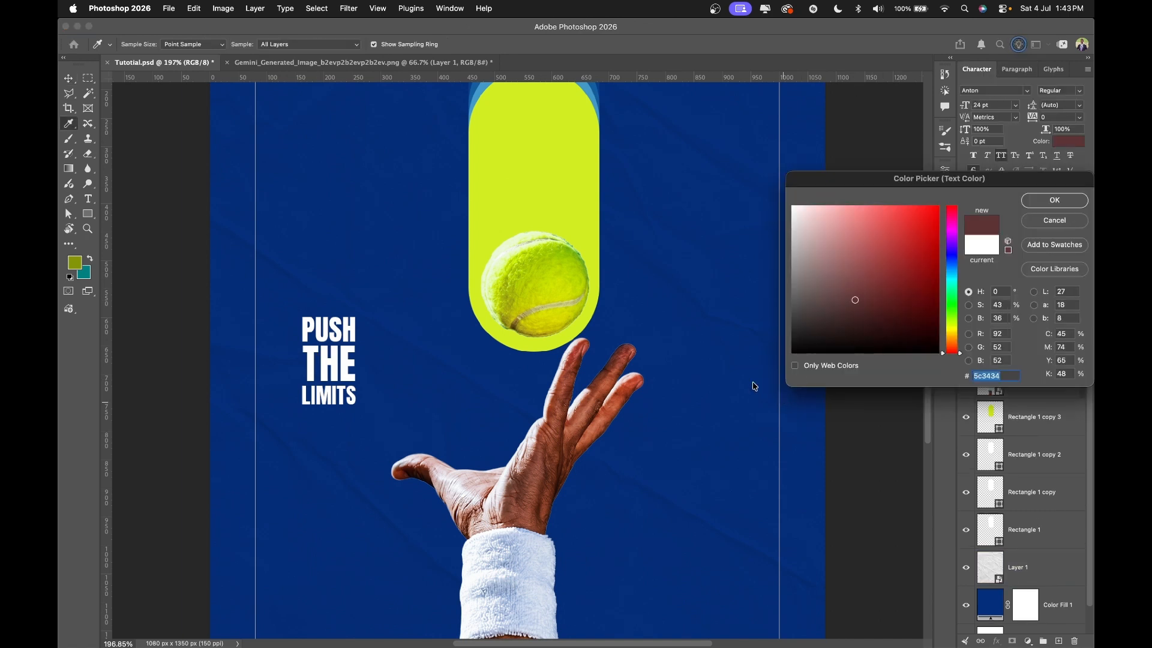
mouse_move(755, 387)
left_mouse_down()
mouse_move(774, 354)
mouse_move(766, 342)
left_mouse_up()
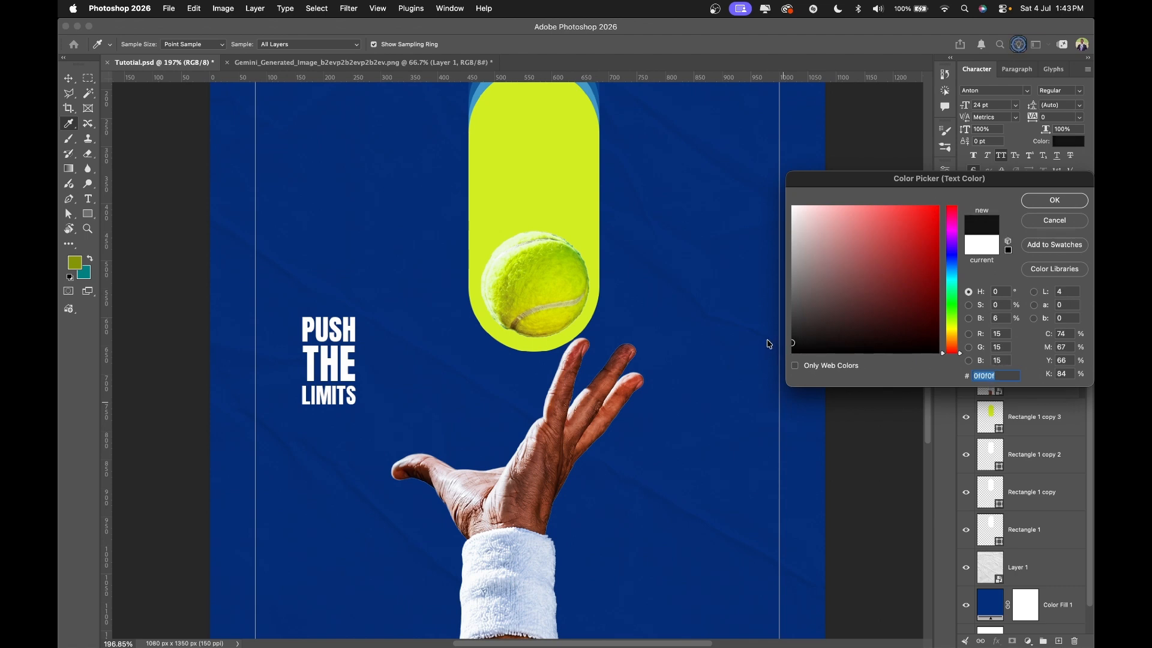
left_click(1054, 199)
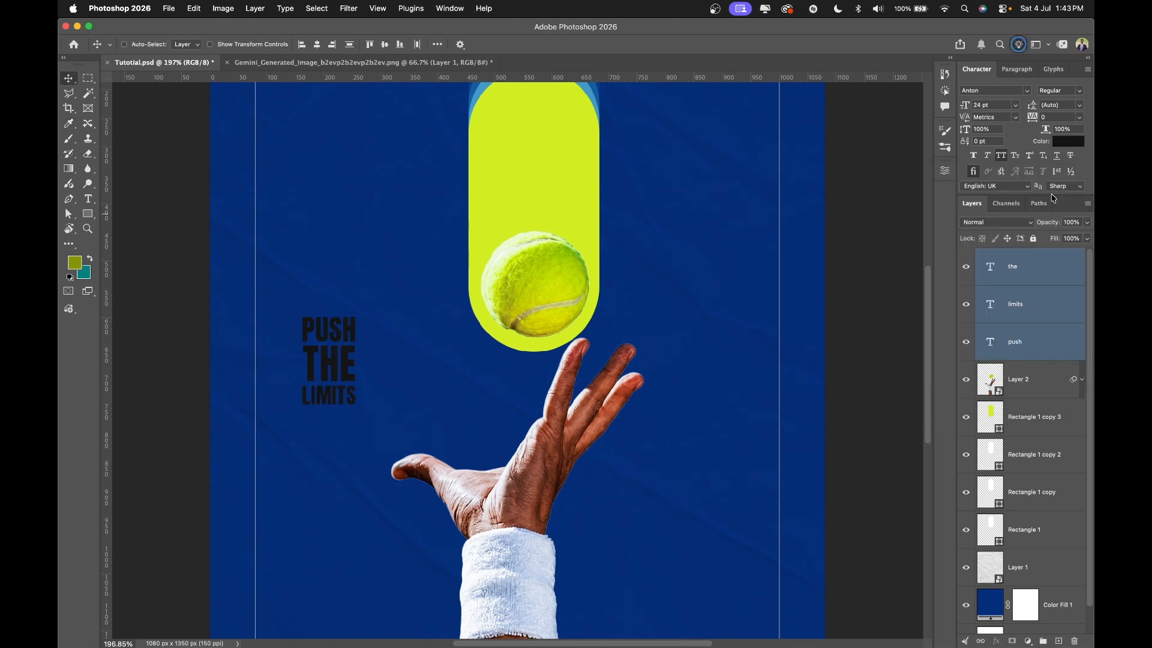
Group the three text layers and move the group into the upper part of the lime pill above the ball.
key("super+g")
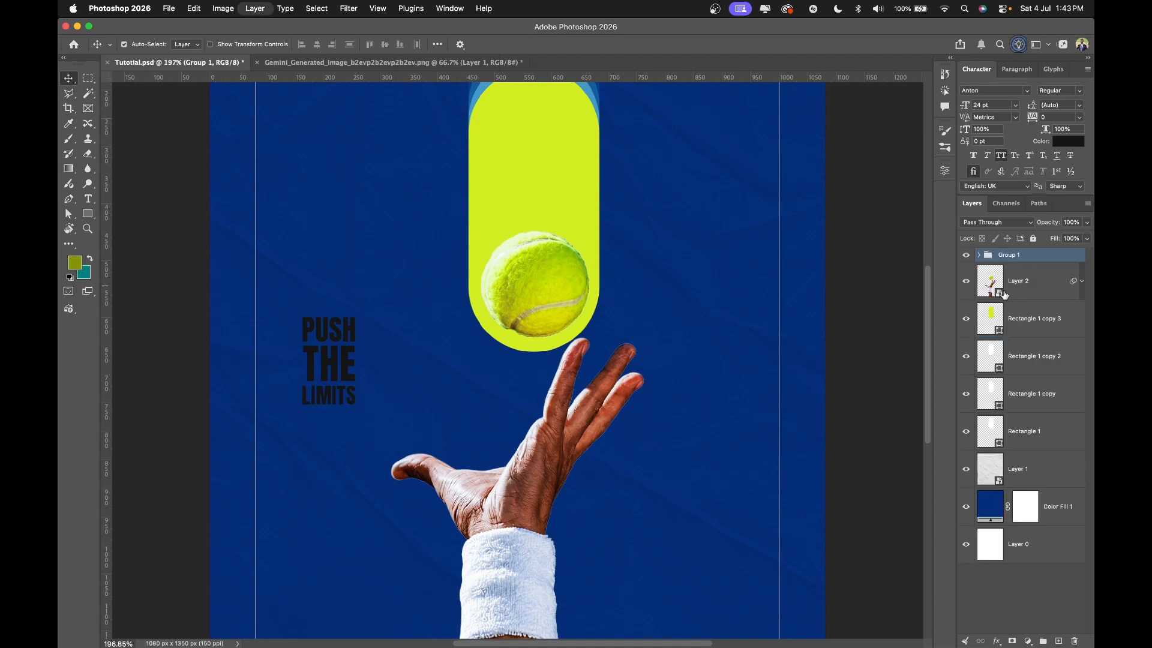
left_click_drag(332, 366, 536, 218)
key("space")
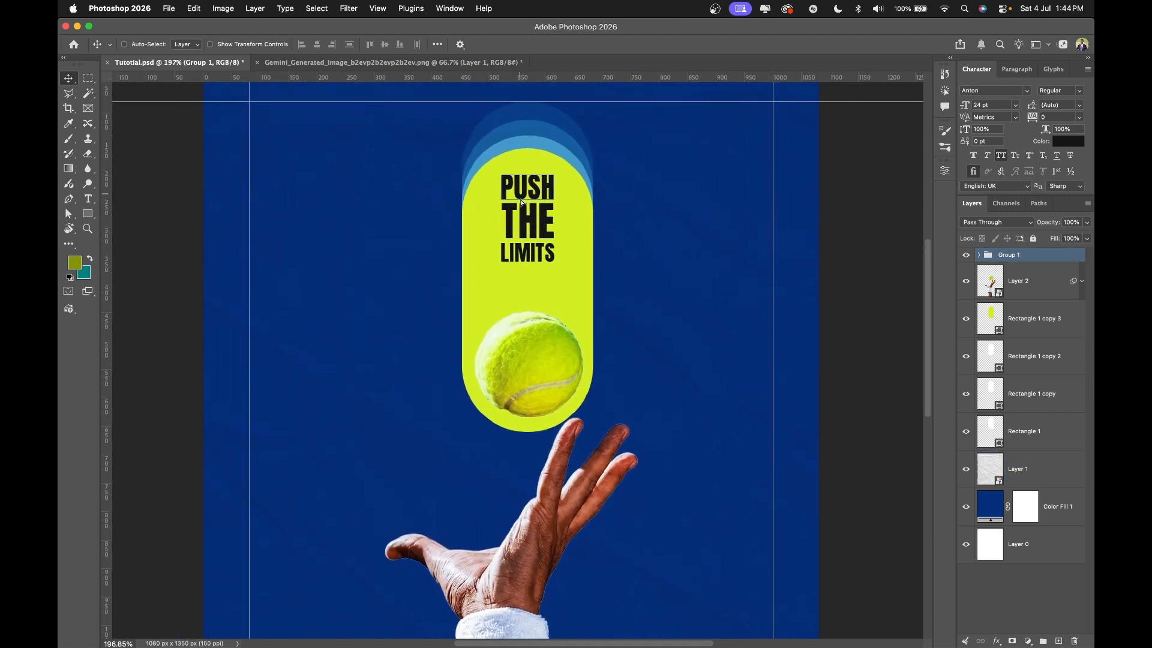
left_click_drag(526, 203, 521, 208)
left_click(987, 329)
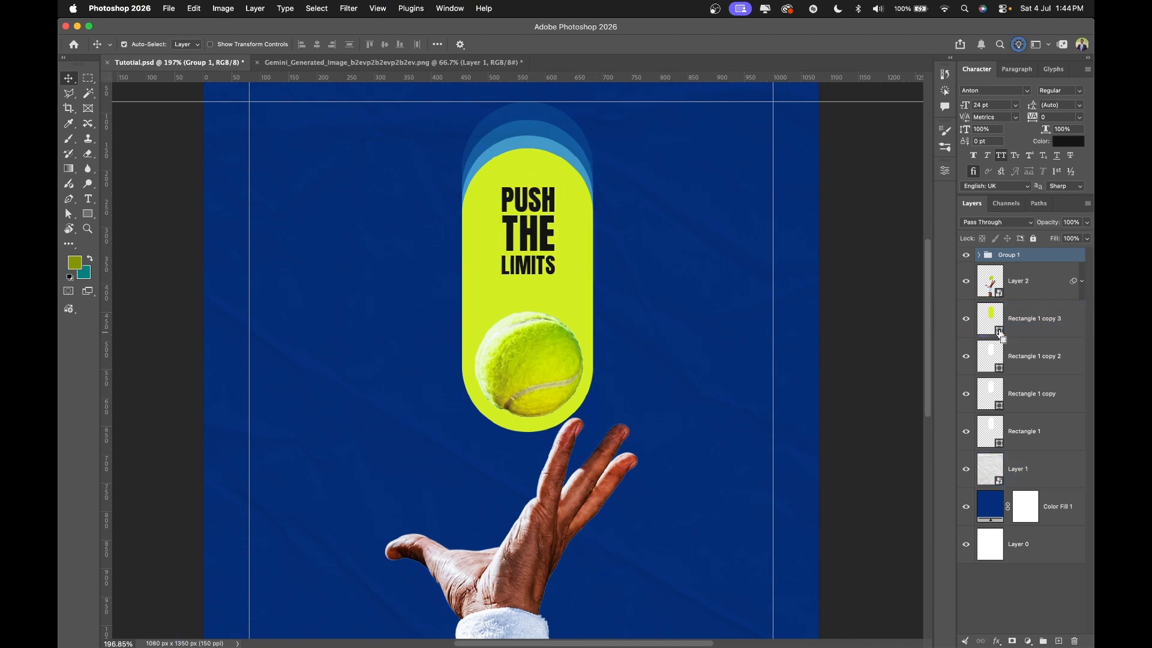
Centre the text group horizontally within the outline of the lime pill and clear the selection.
left_click(998, 329, "super")
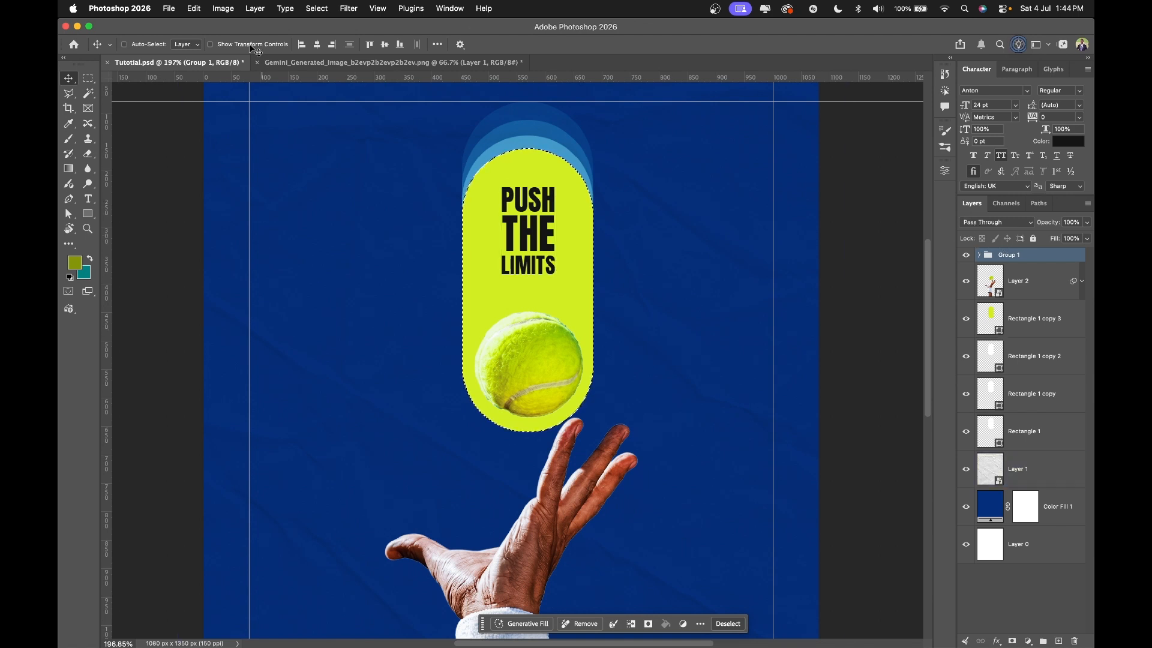
left_click(317, 45)
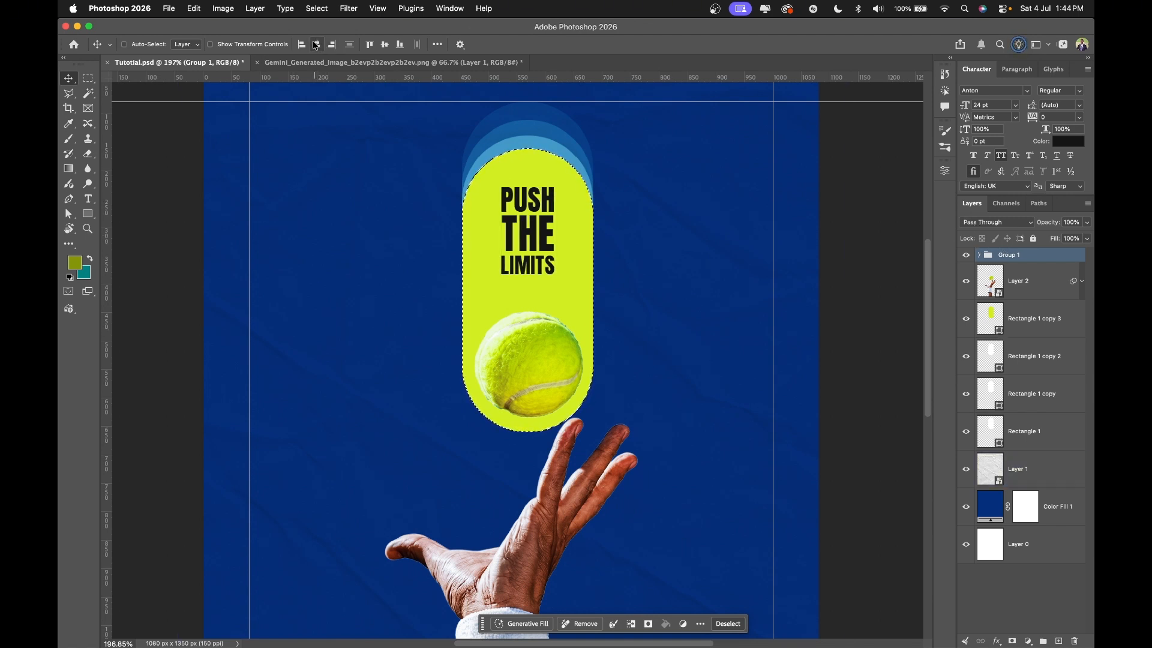
key("super+d")
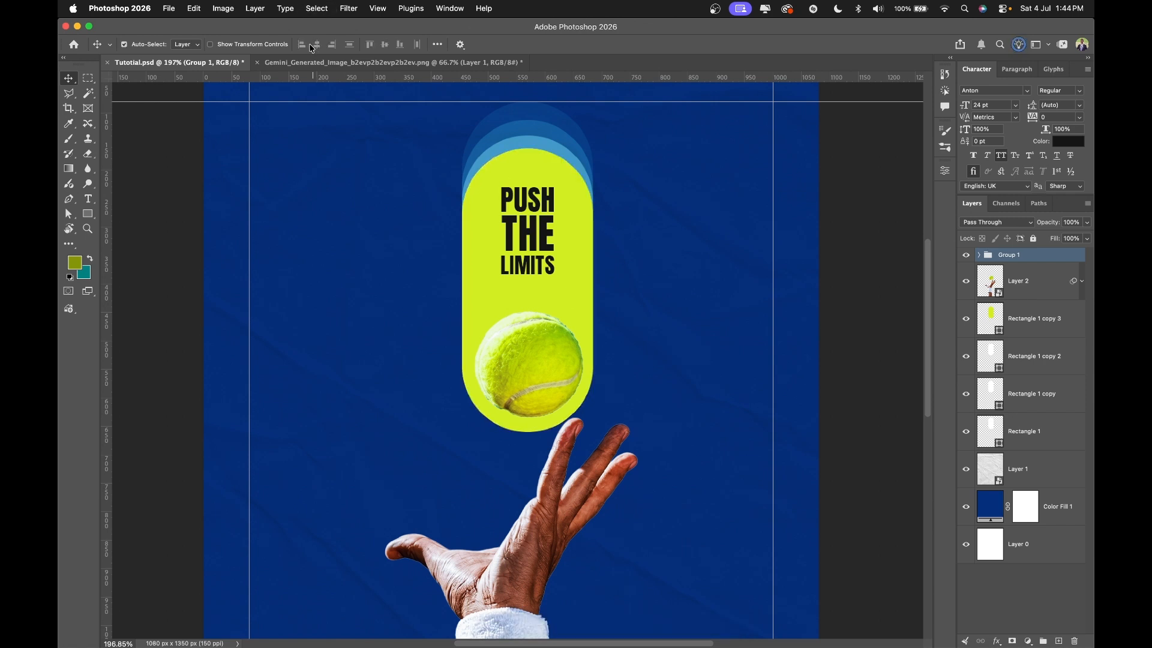
Scale the text group up to a little over 140% and move it slightly higher in the lime pill.
key("super+t")
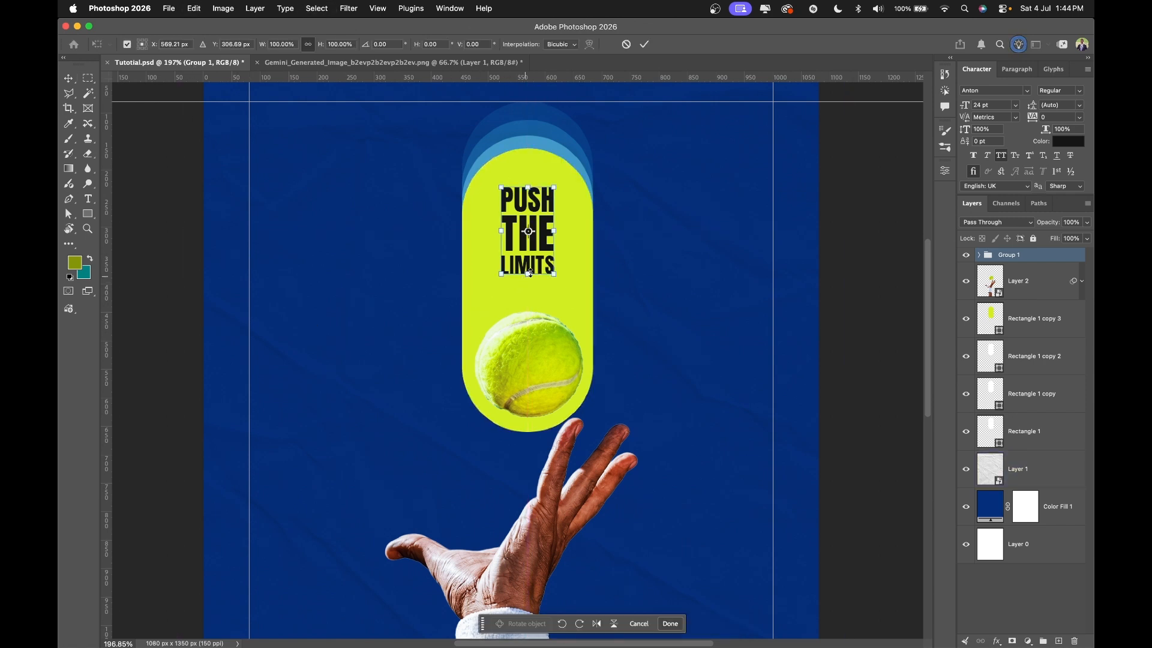
left_click_drag(529, 273, 526, 305)
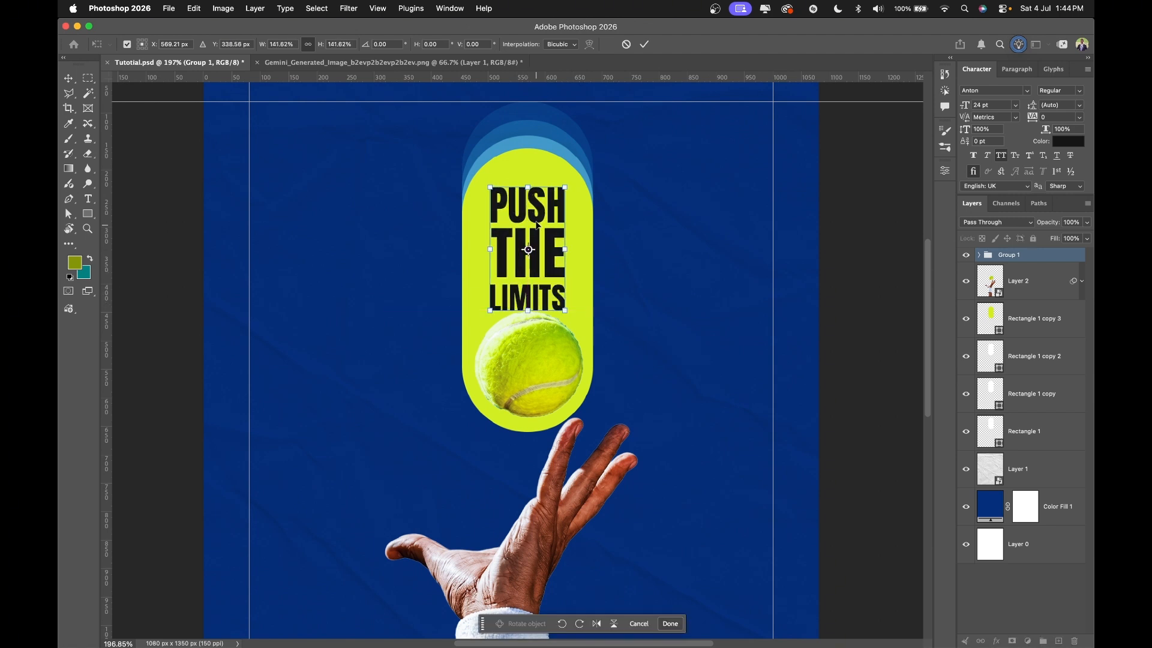
left_click_drag(540, 217, 541, 207)
left_click_drag(527, 299, 528, 304)
key("Return")
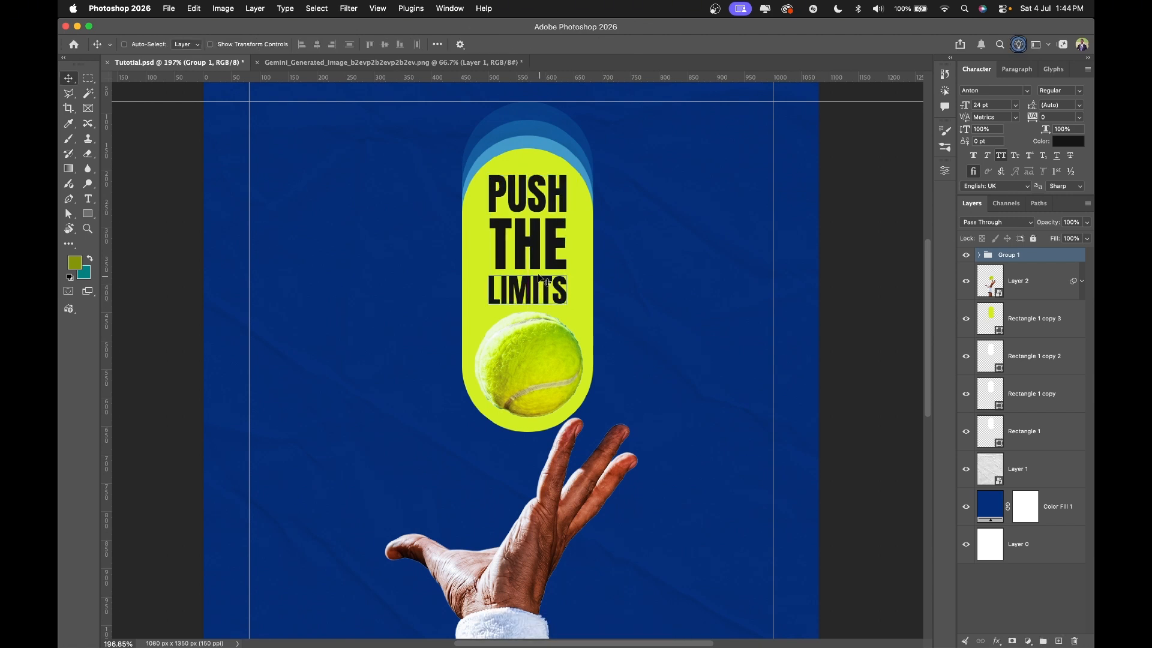
Scale the text group down slightly from its lower edge to leave more space above the ball.
key("super")
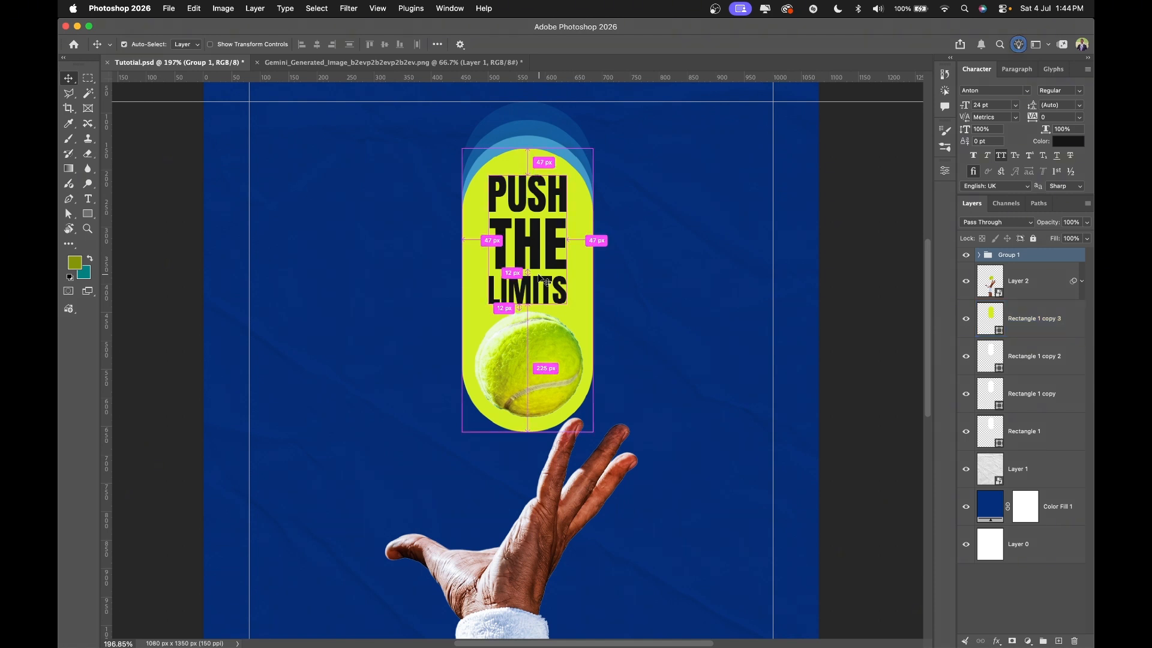
key("super+t")
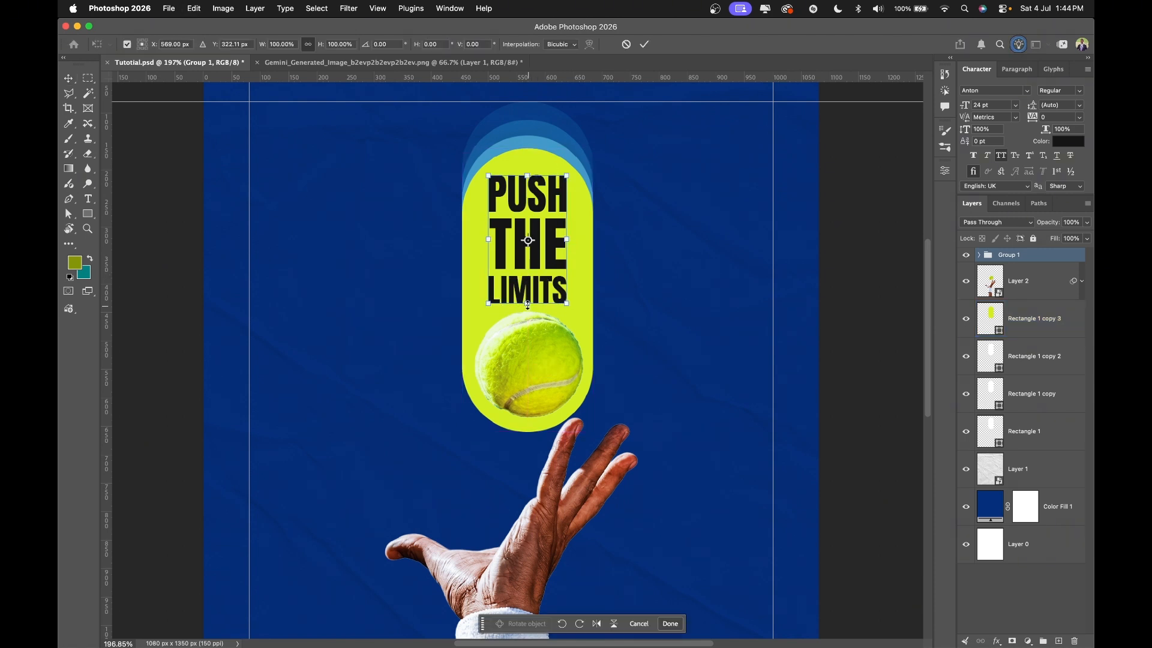
left_click_drag(528, 305, 528, 297)
key("Return")
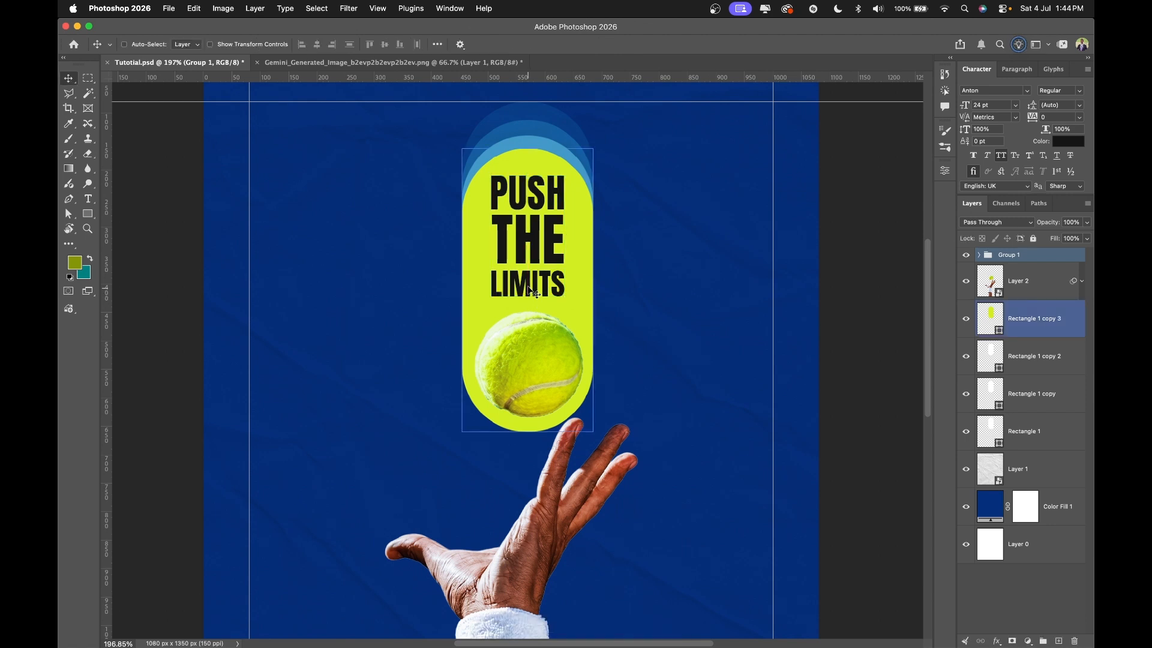
Add a left-aligned paragraph text box beside the forearm, ending at the right margin guide and just above the bottom guide.
left_click_drag(683, 481, 666, 402)
scroll(666, 409, "down", 3)
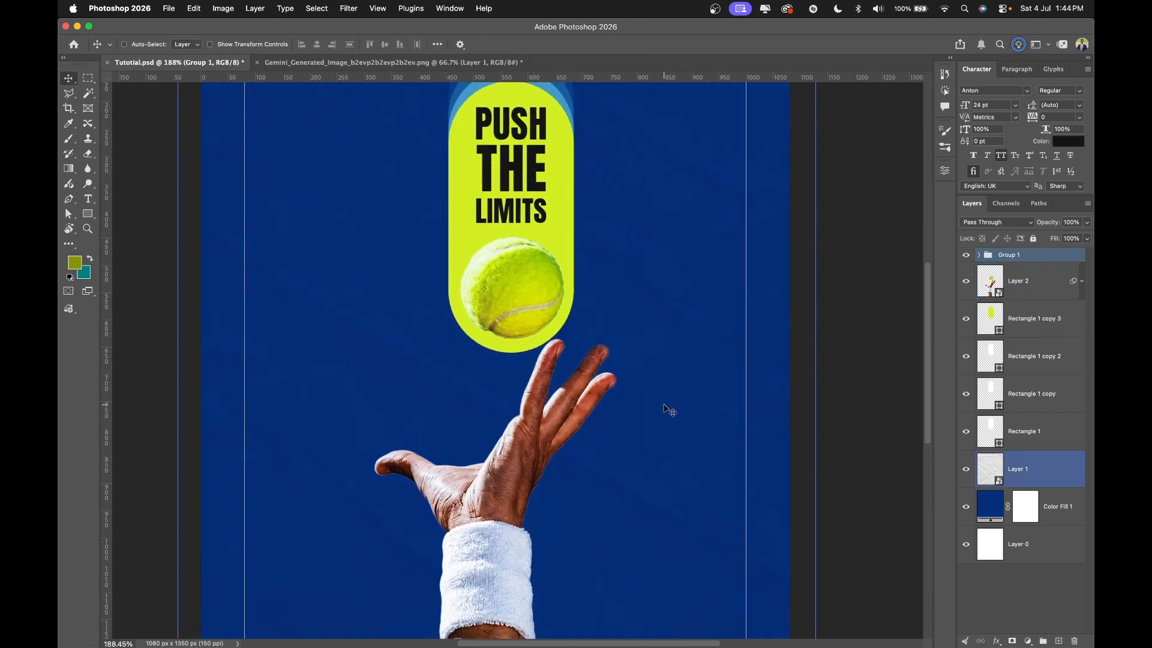
left_click_drag(585, 438, 612, 408)
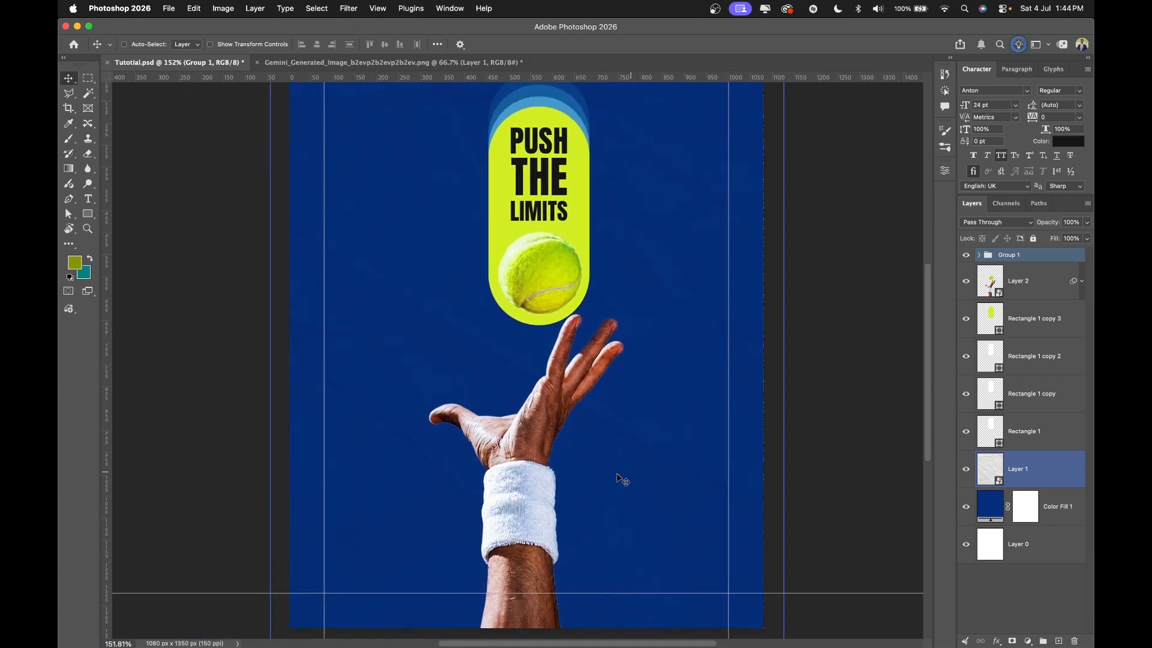
scroll(574, 575, "up", 1)
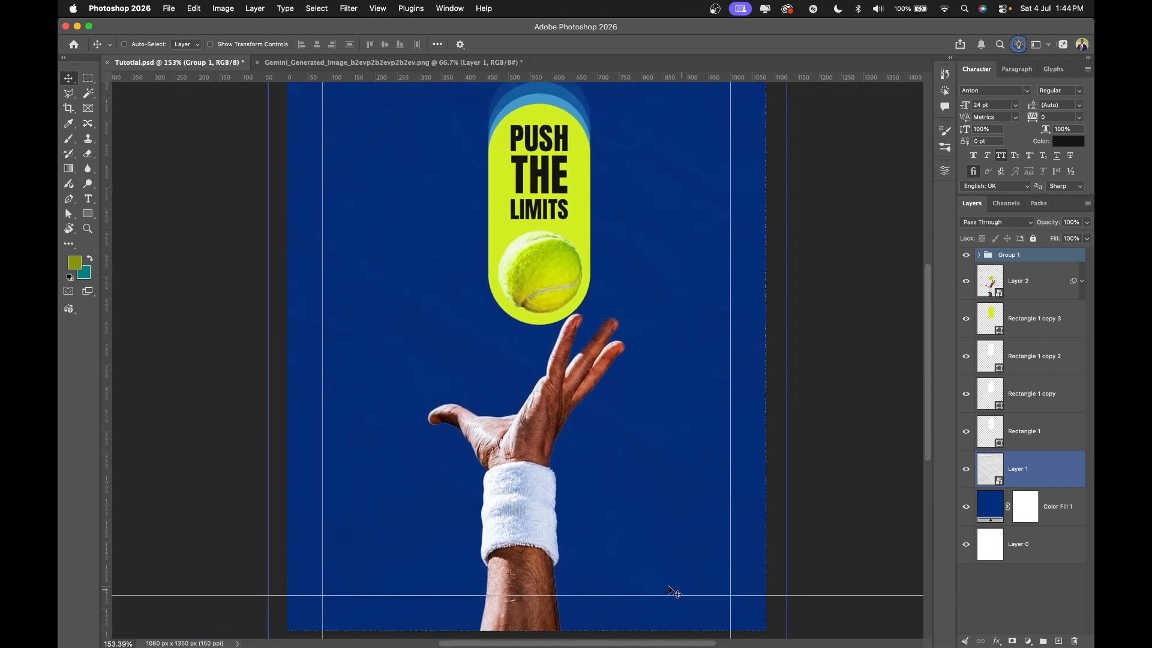
scroll(671, 592, "down", 2)
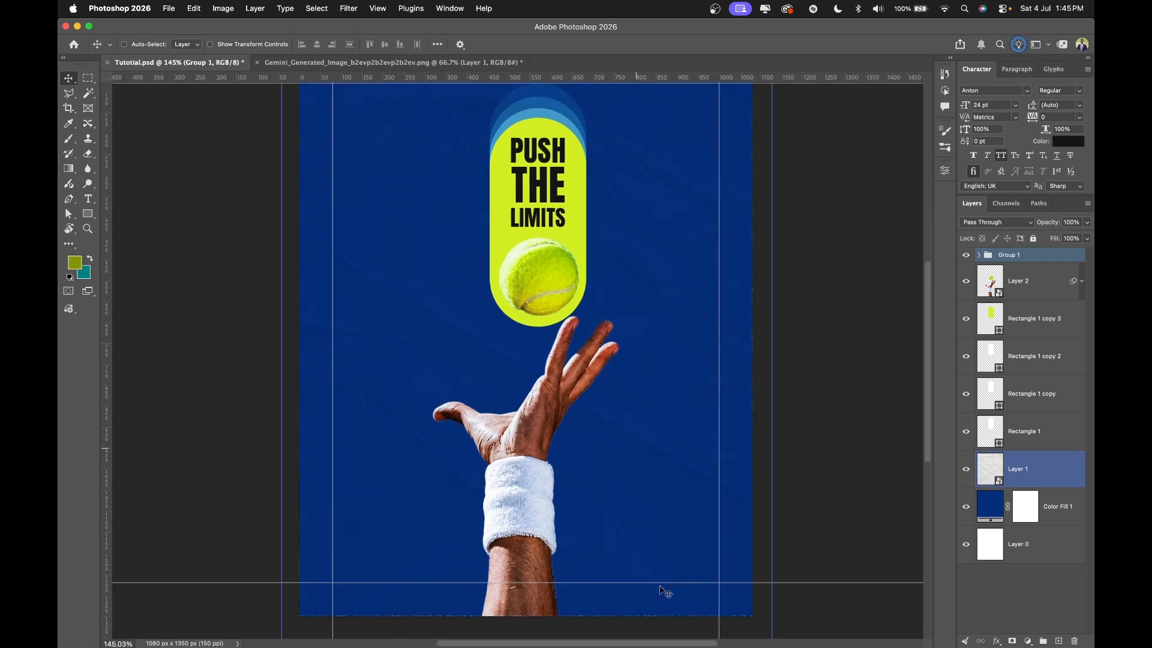
left_click(88, 198)
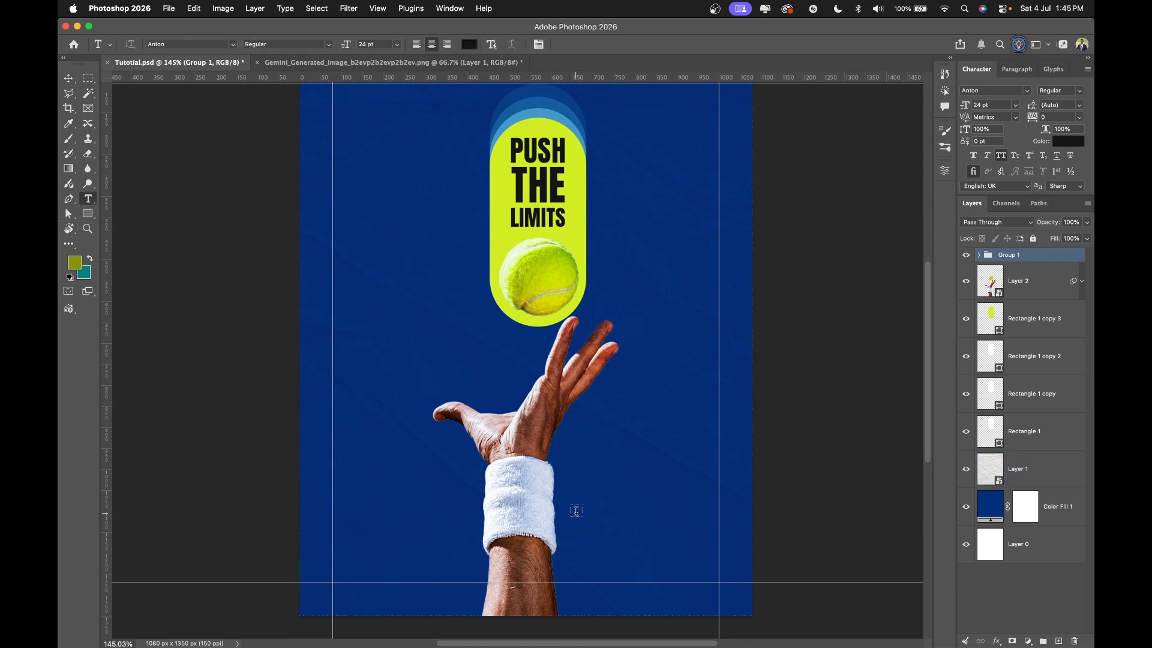
left_click_drag(577, 514, 719, 573)
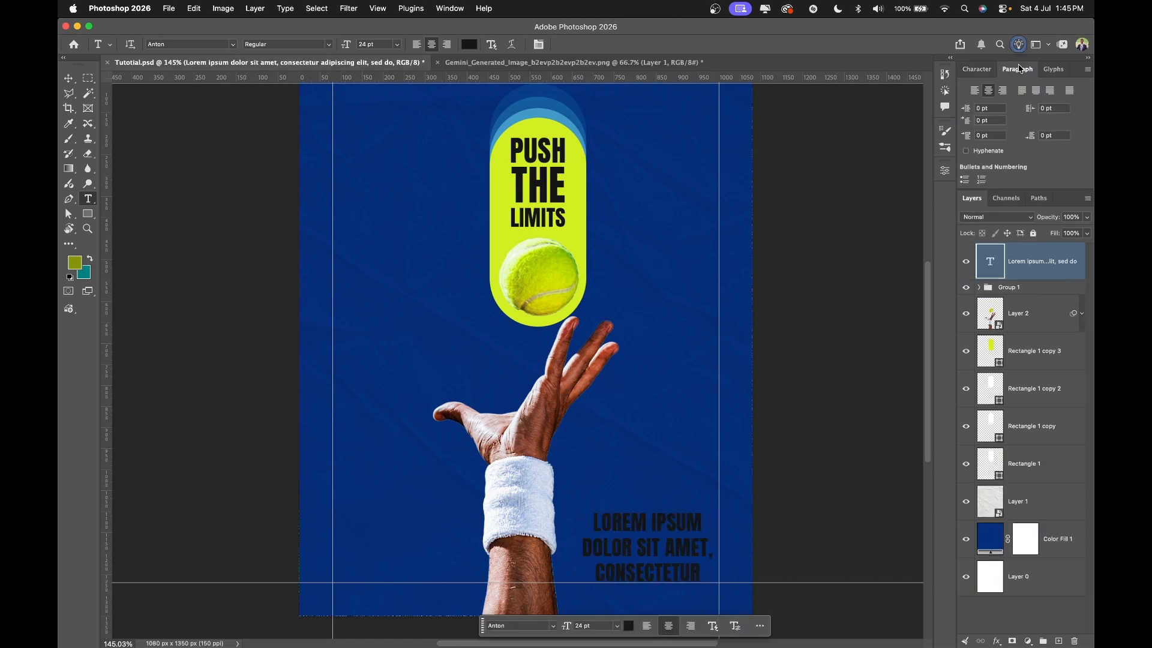
left_click(1017, 69)
left_click(974, 90)
left_click(976, 69)
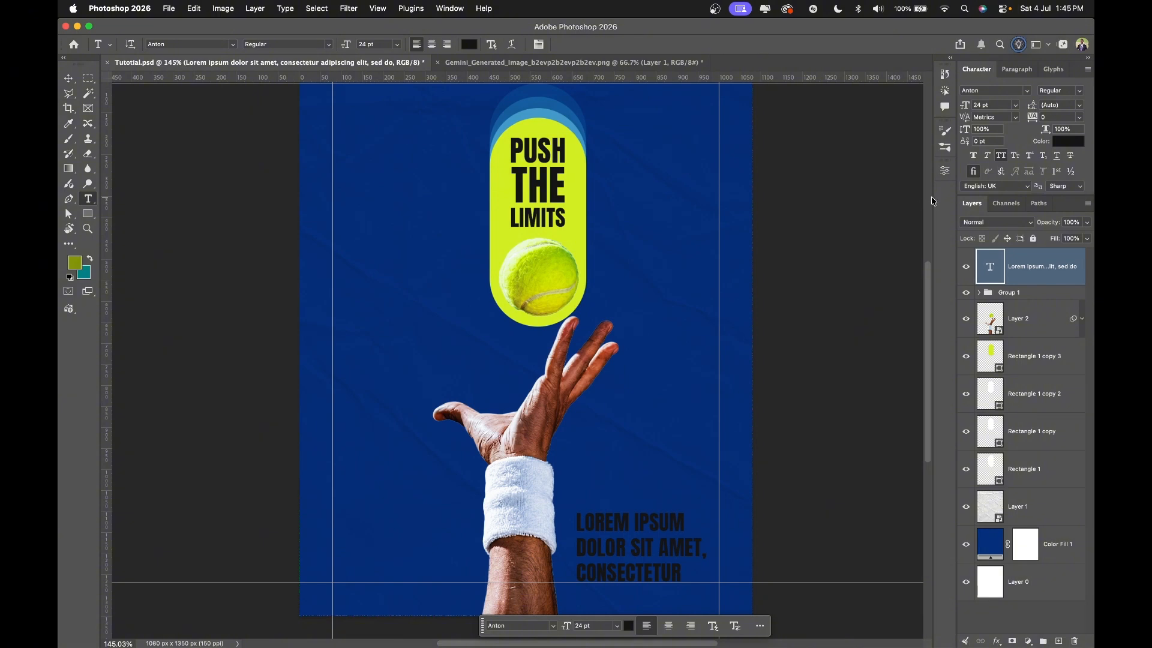
Set the placeholder paragraph's text colour to white #ffffff.
left_click(1068, 143)
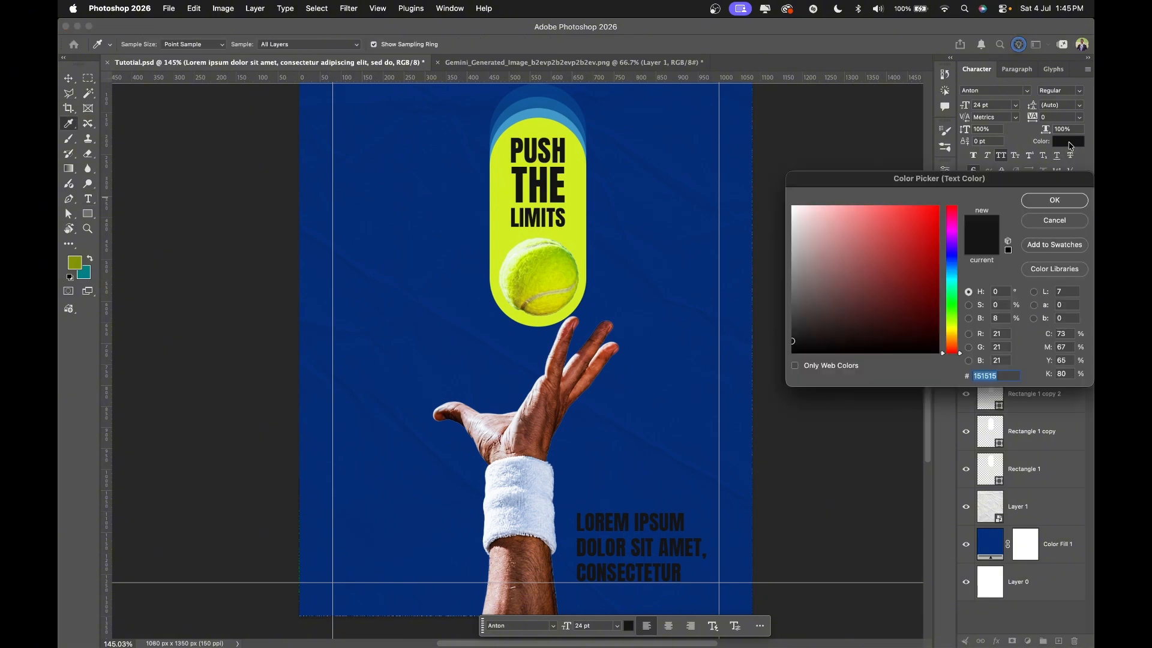
left_click_drag(821, 221, 773, 163)
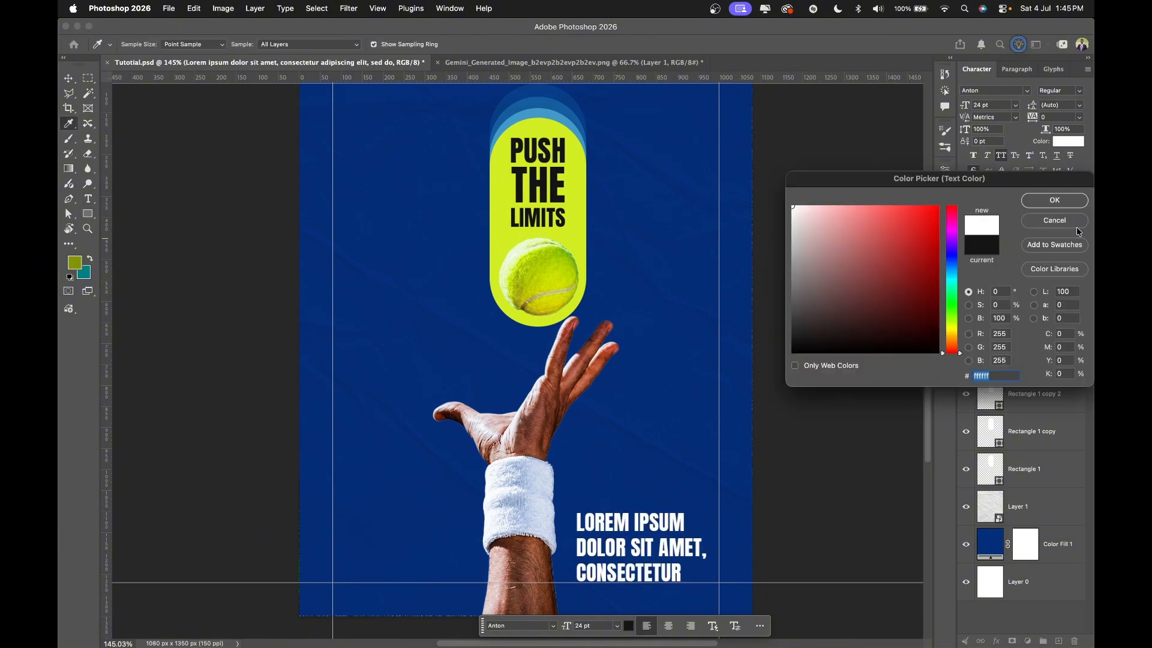
left_click(1054, 201)
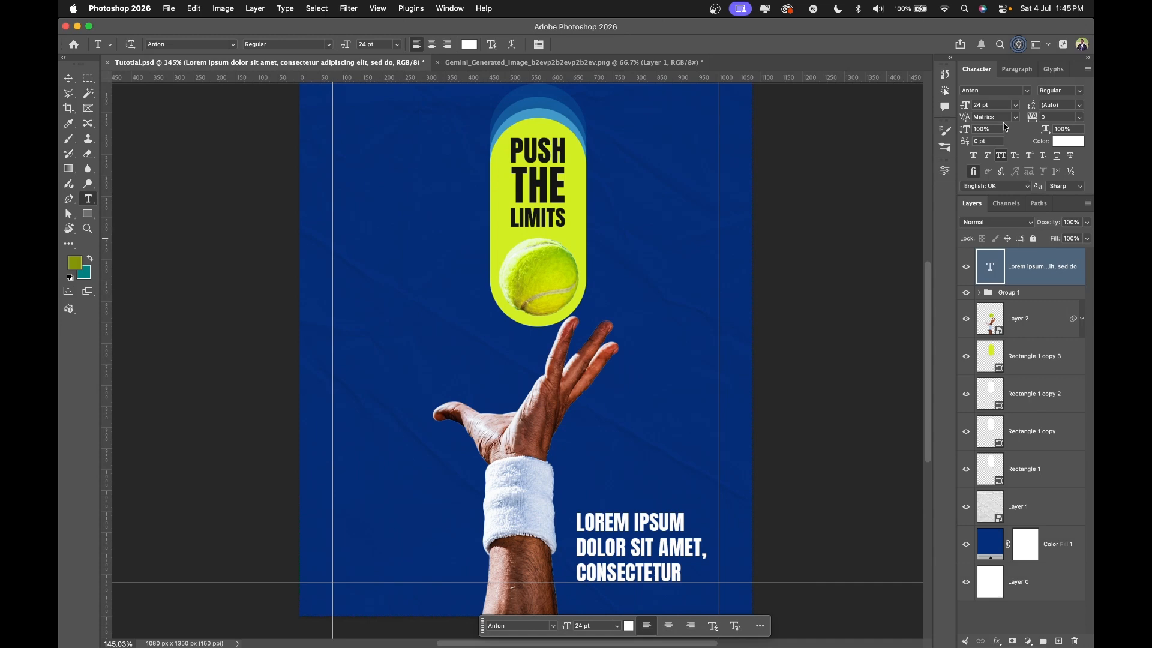
Change the placeholder paragraph's font to TF Handwriting Regular.
left_click(1008, 89)
type("hand")
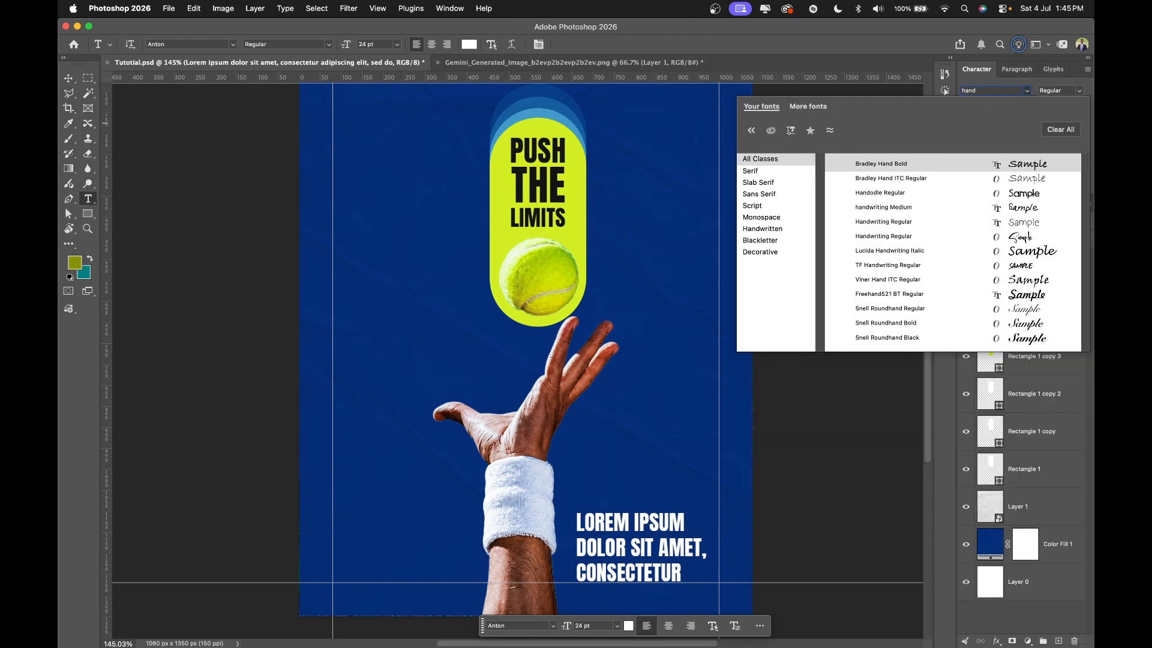
type("writ")
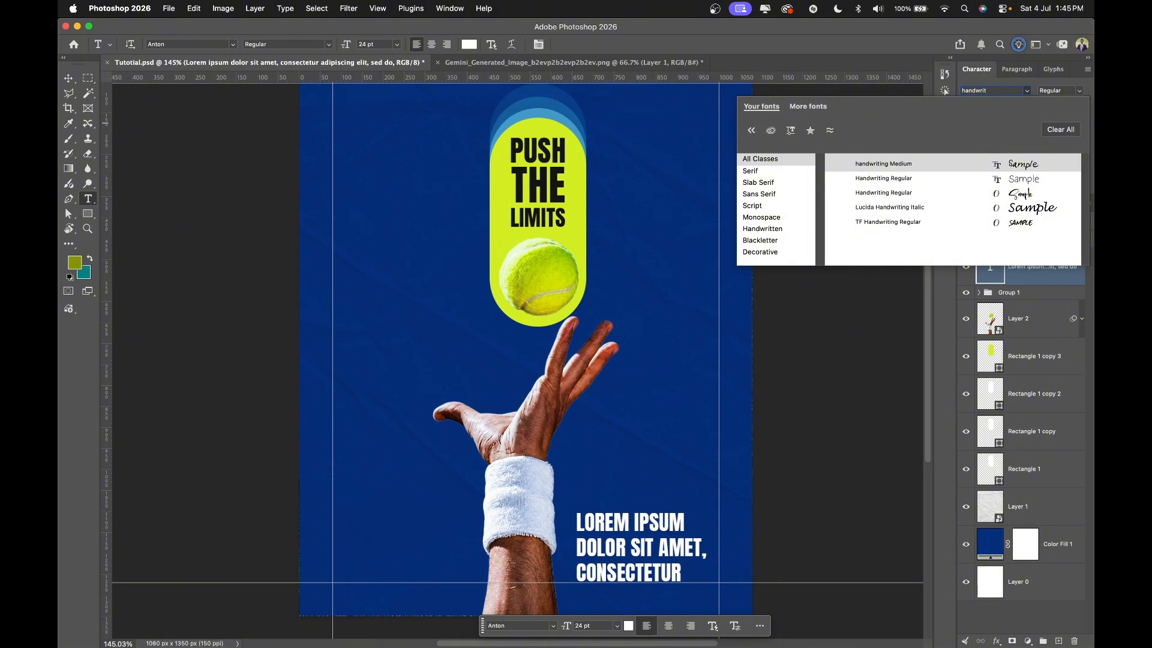
left_click(1015, 223)
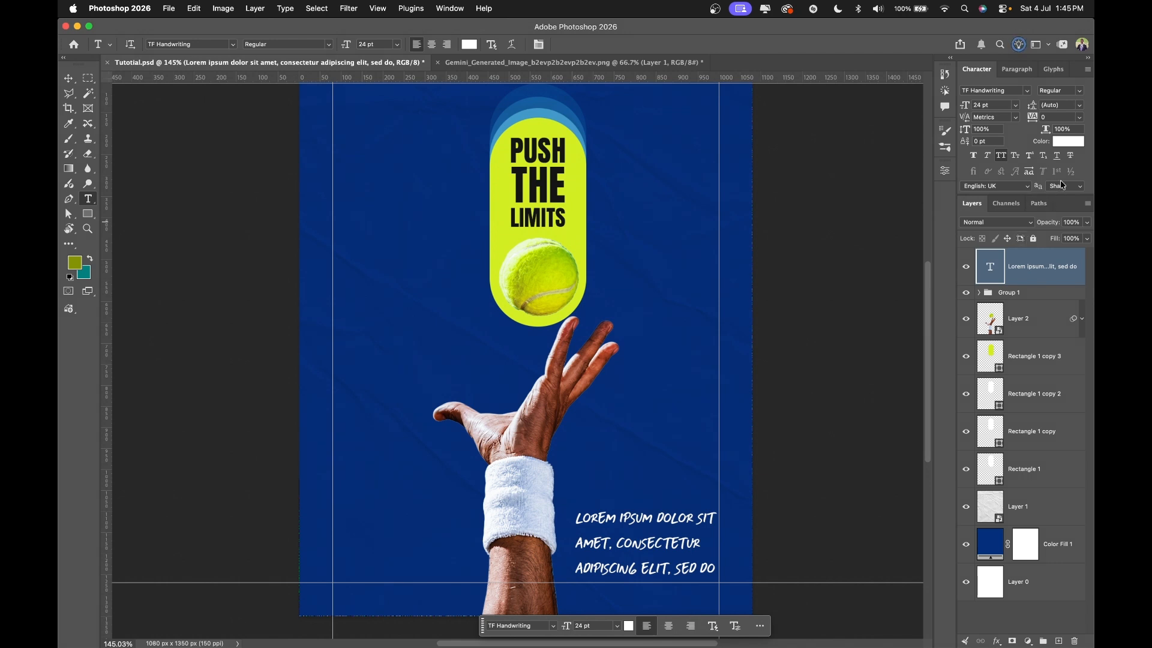
Set the paragraph's font size to 16 pt and tighten its leading to 14 pt.
left_click(995, 105)
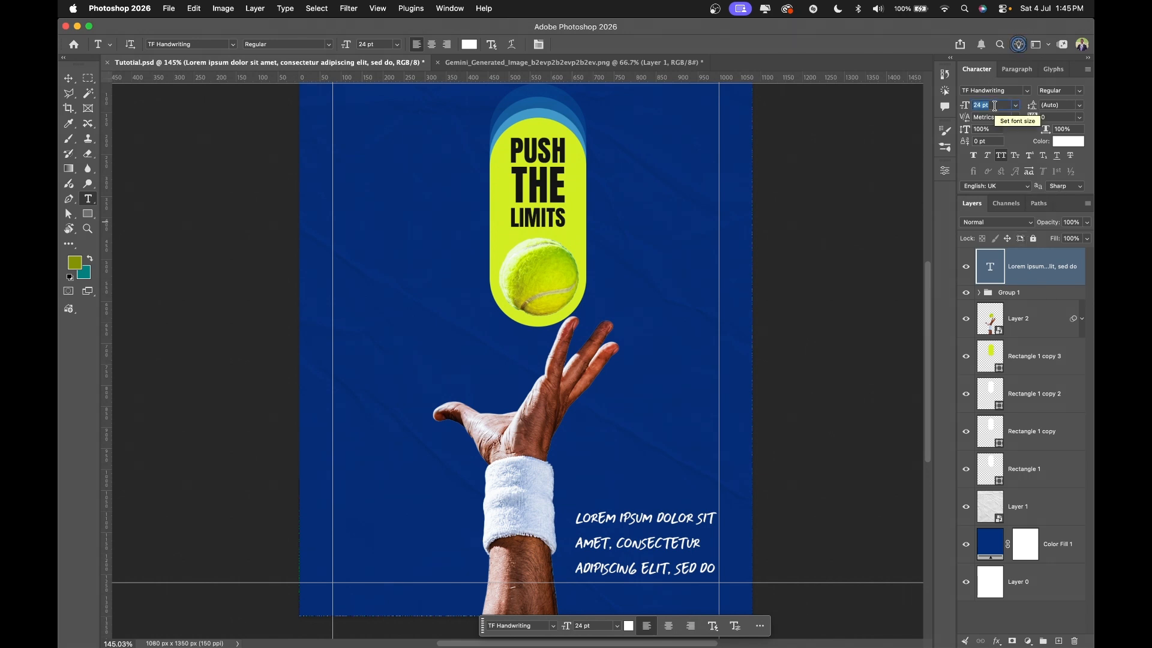
type("16")
key("Return")
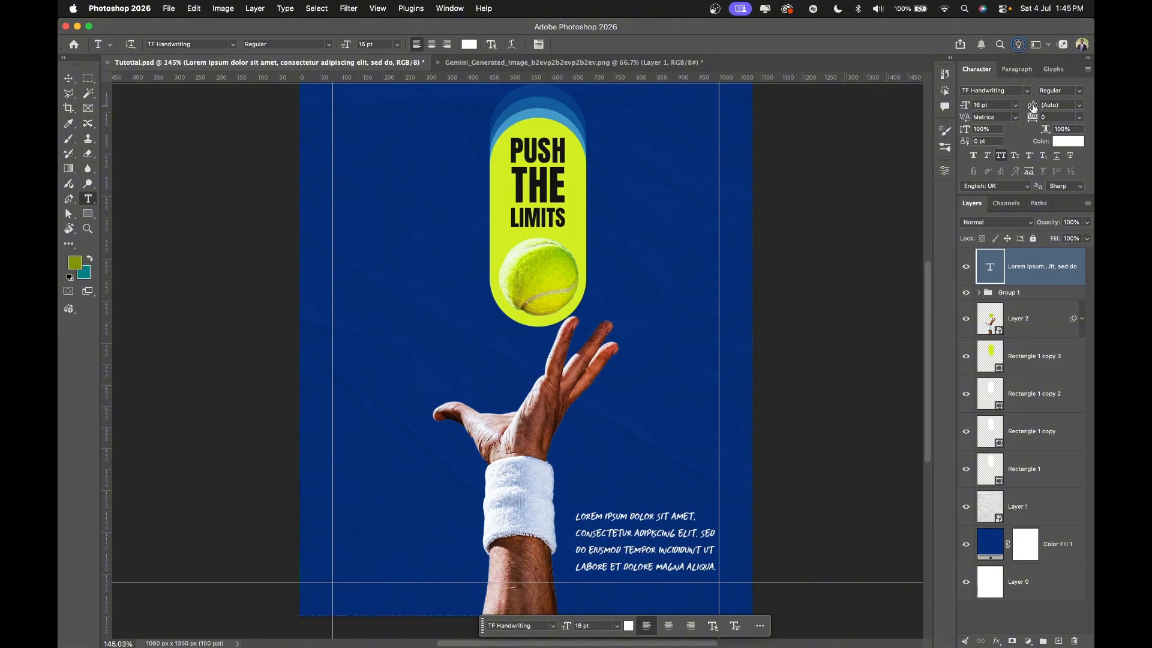
left_click_drag(1032, 107, 1032, 109)
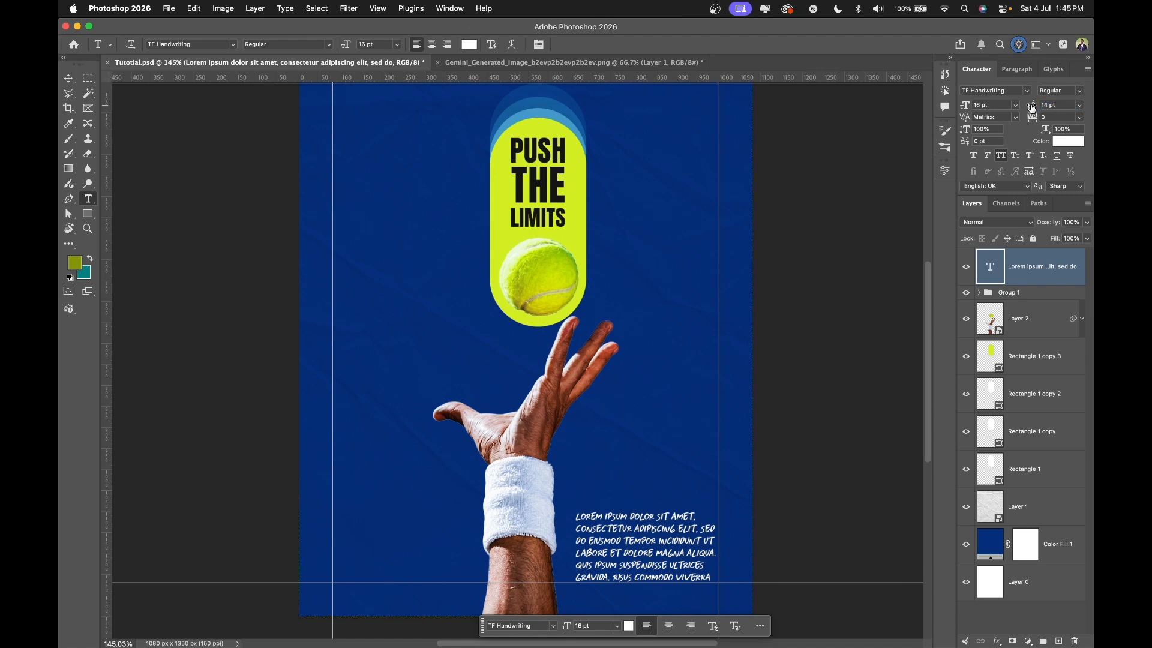
Replace the placeholder paragraph with "The moment you want to quit is the moment you need to keep pushing".
left_click(633, 539)
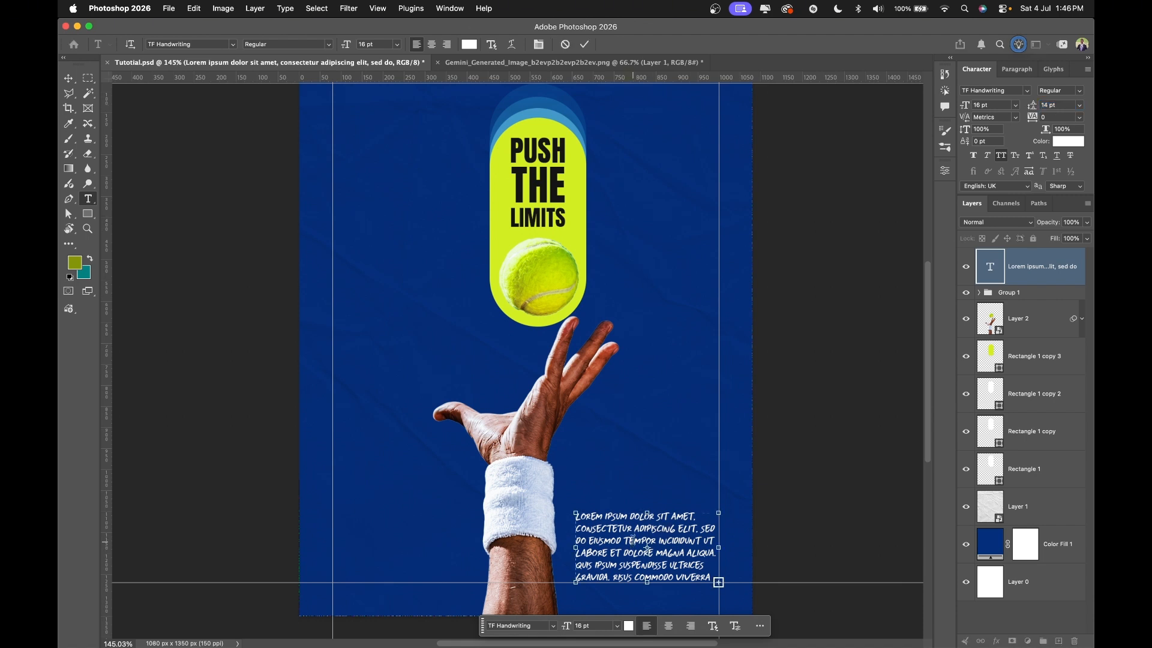
key("super+a")
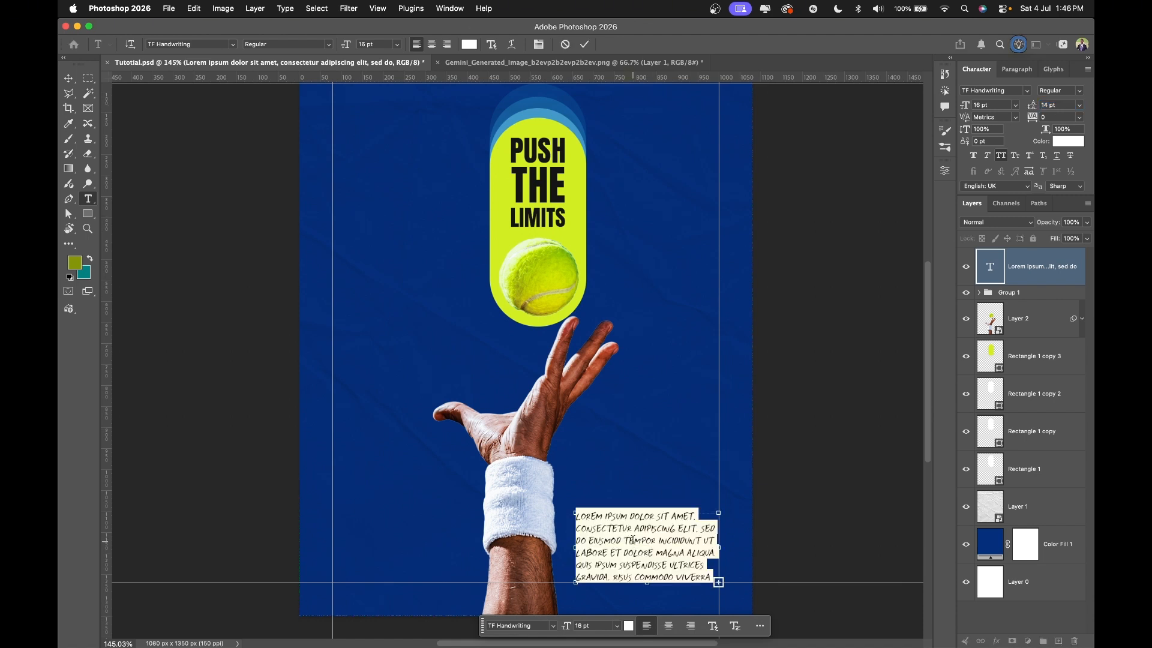
type("Th")
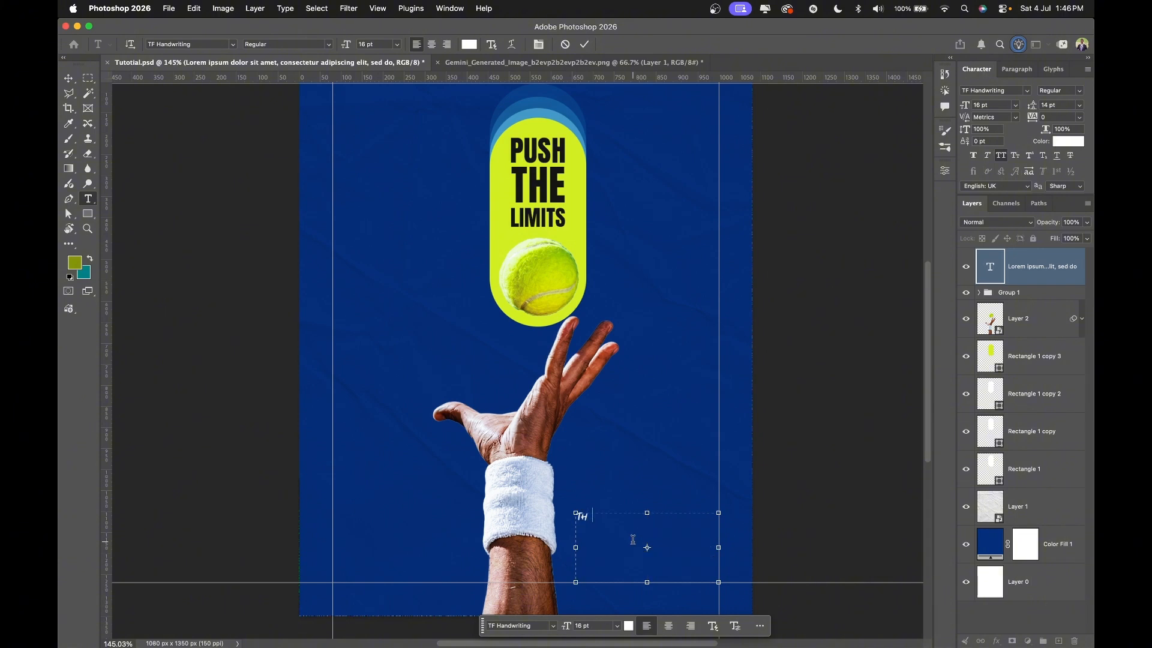
type("e m ment y")
type("ou want to q")
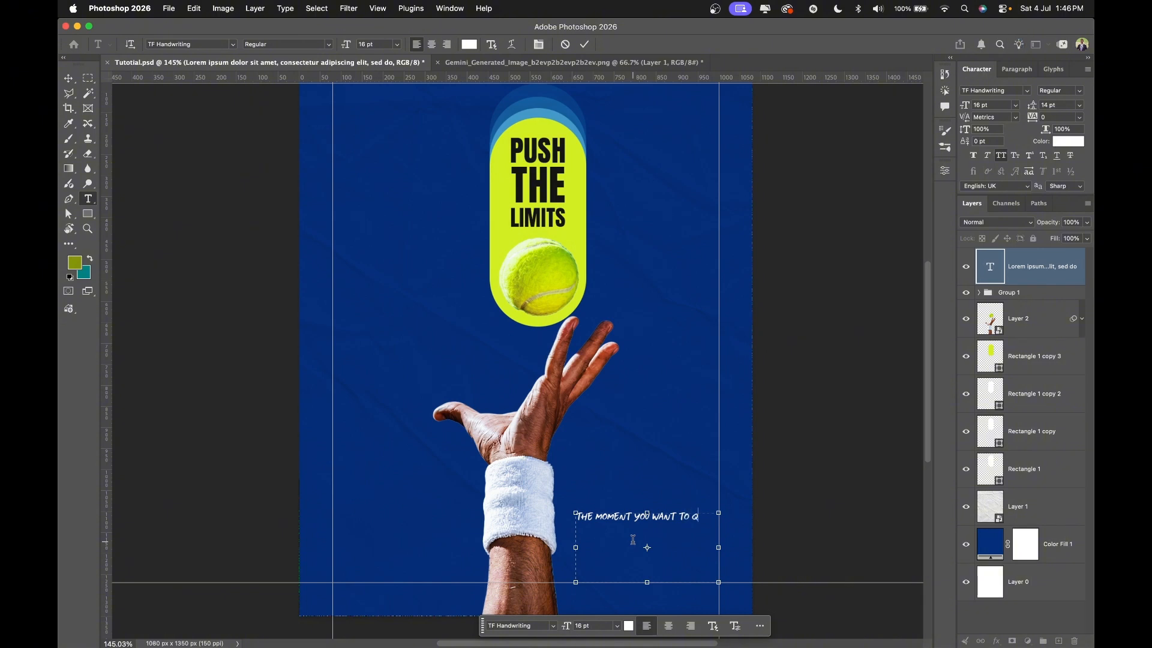
type("uit is the moment you NE")
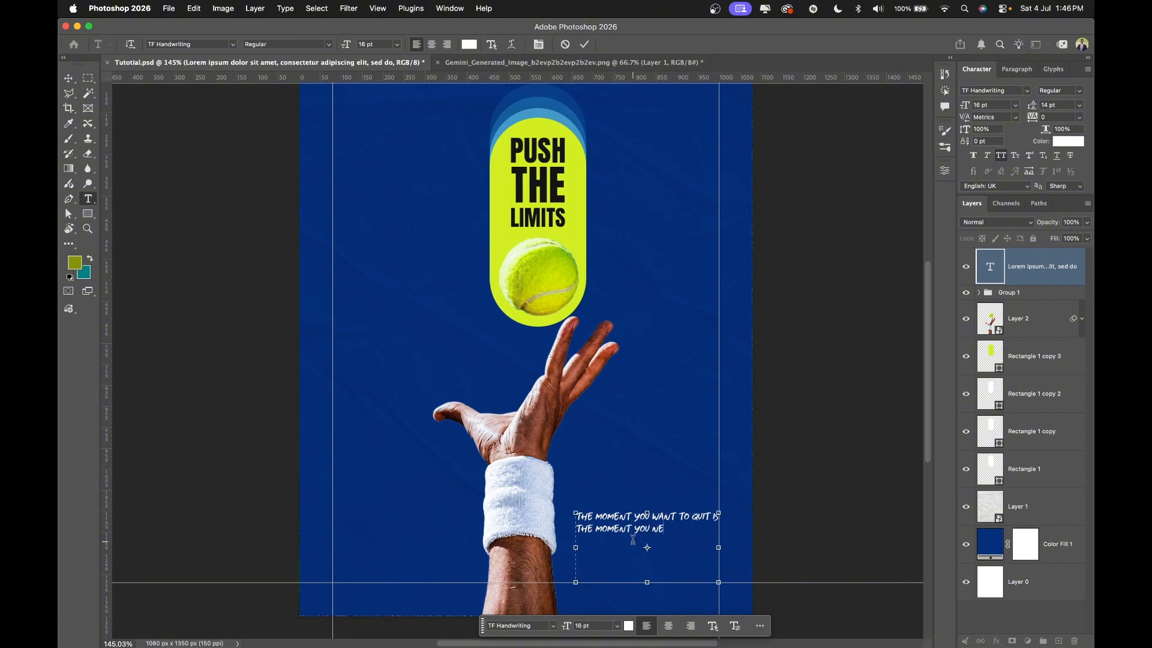
type("ED TO KEE")
type("PUSHING")
left_click(586, 45)
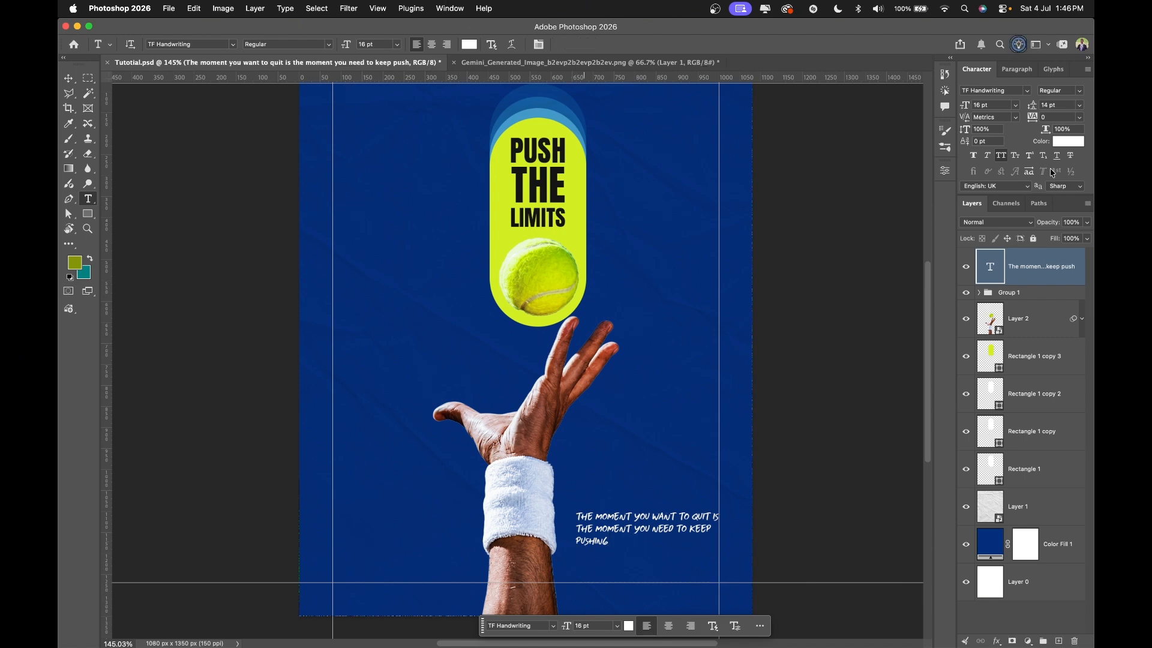
Narrow the paragraph's text box from its right edge so that "quit" wraps onto the second line.
left_click(676, 527)
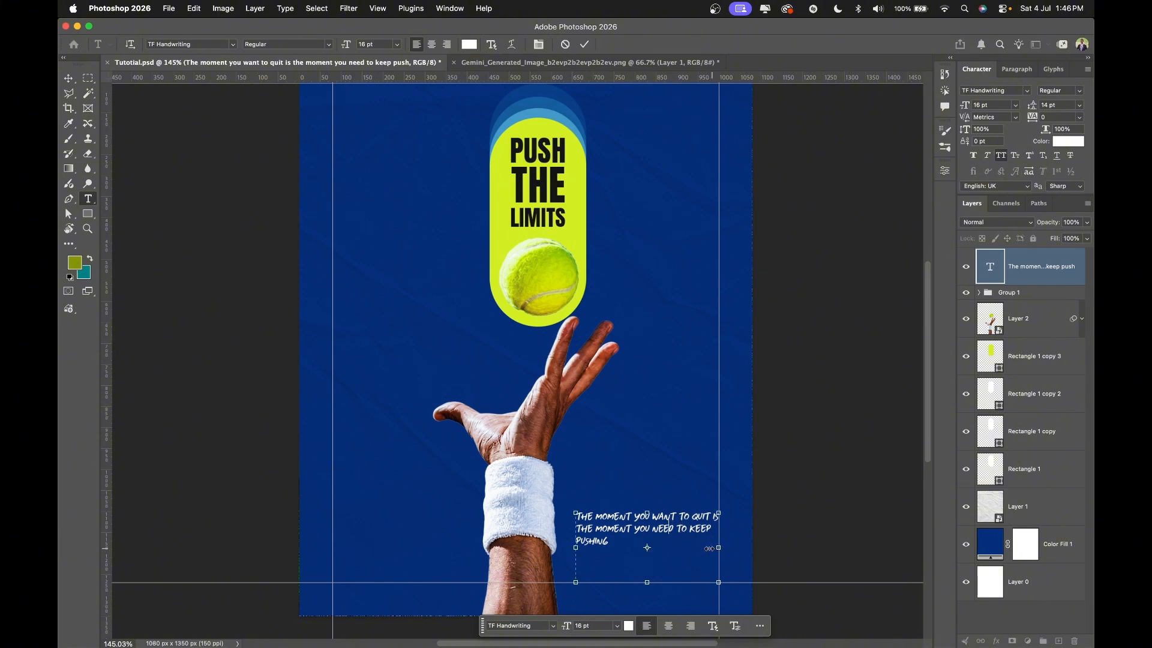
left_click_drag(708, 548, 707, 546)
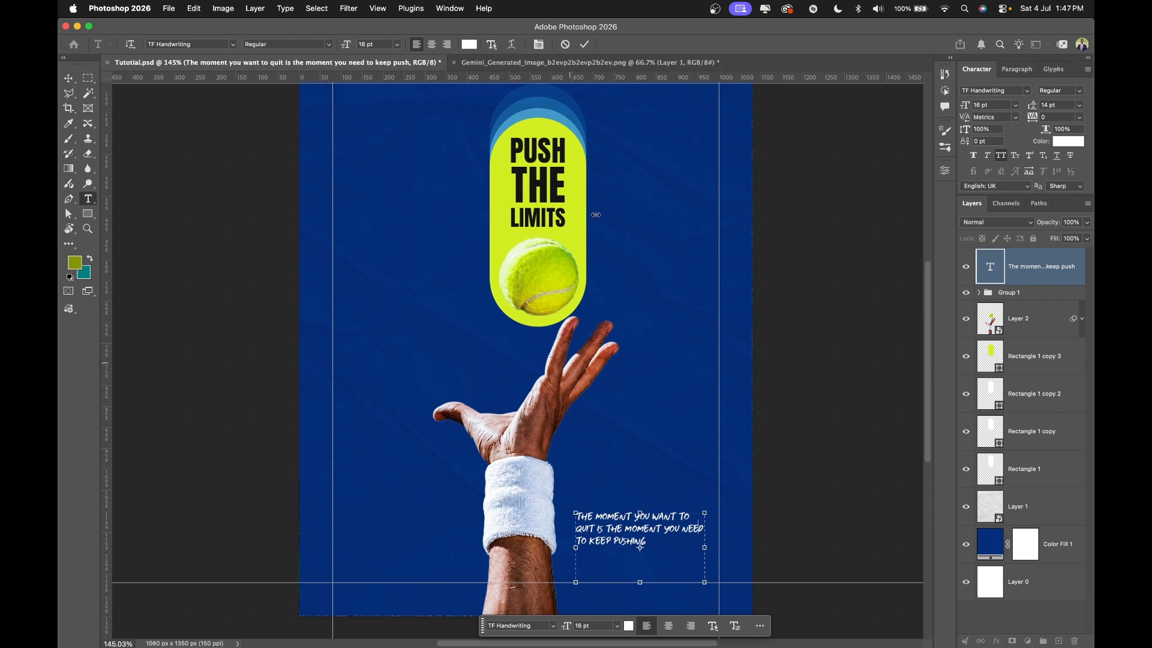
left_click(581, 46)
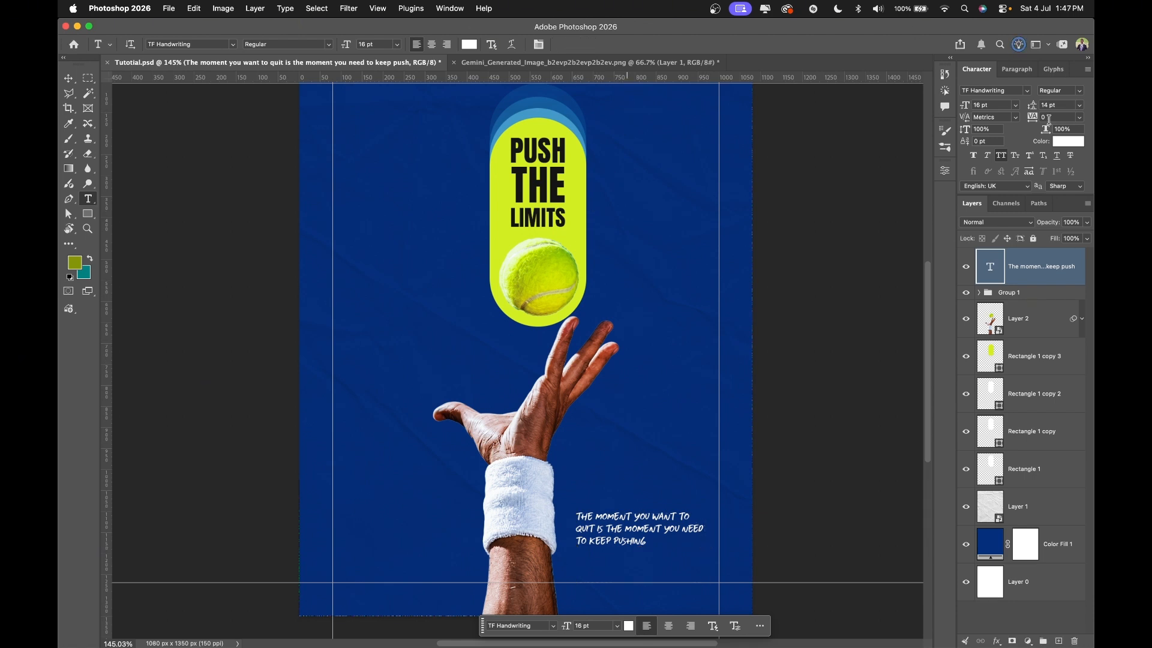
Set the handwritten quote's font size to 18 pt and its leading to 18 pt.
left_click(1000, 106)
type("18")
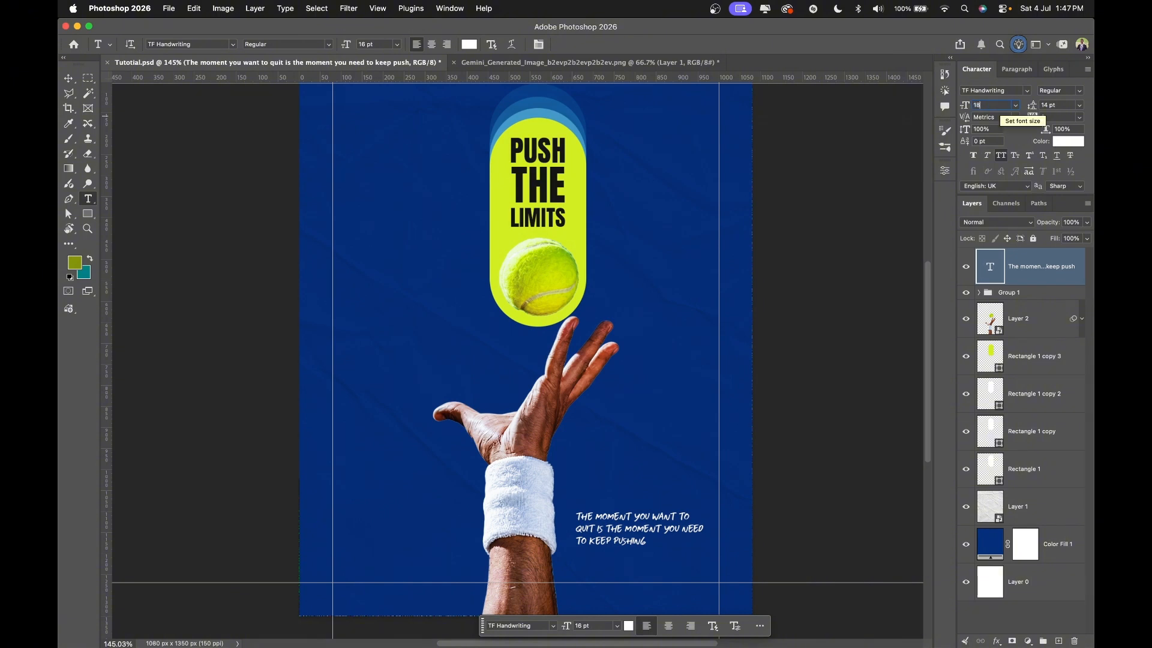
key("Return")
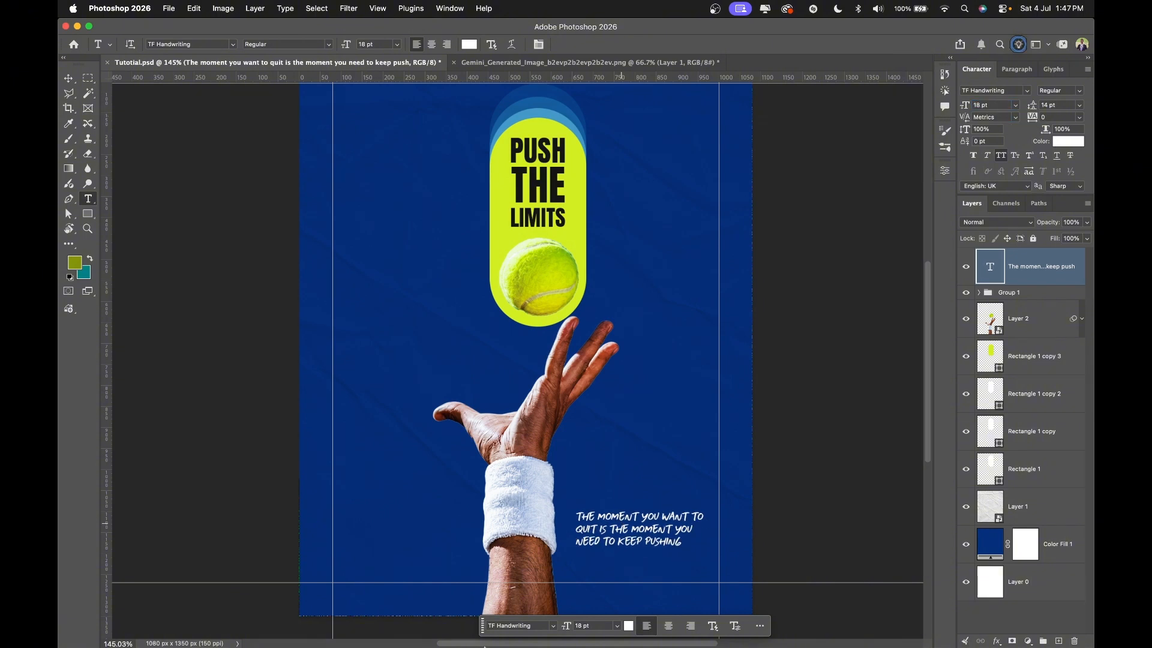
left_click(1063, 103)
type("18")
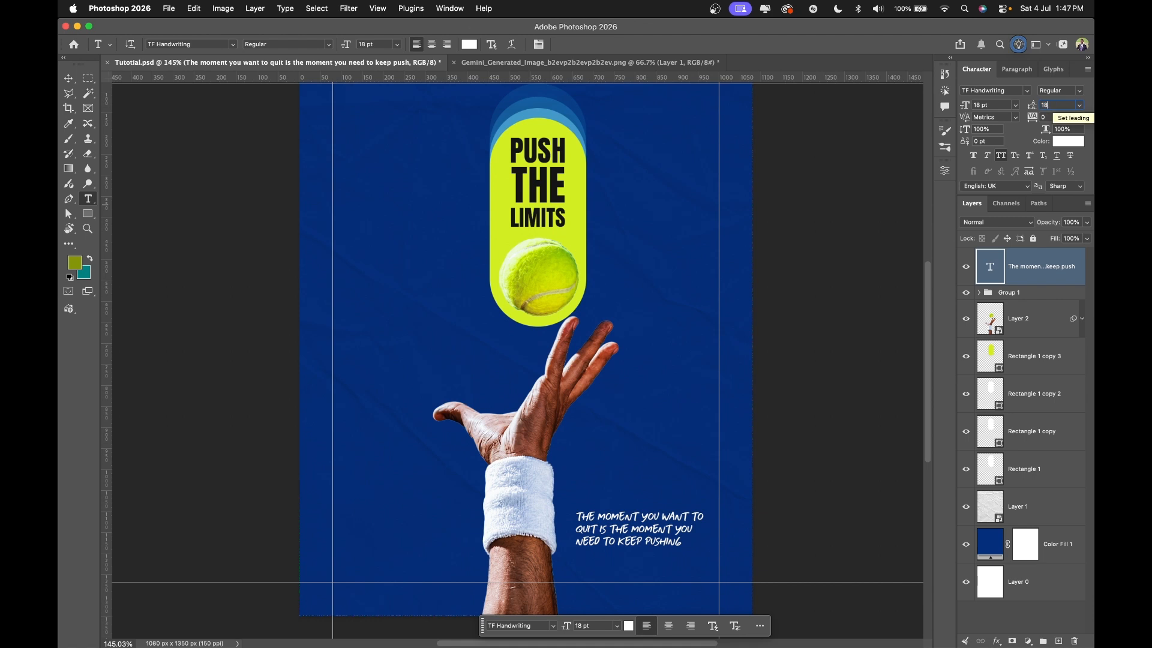
key("Return")
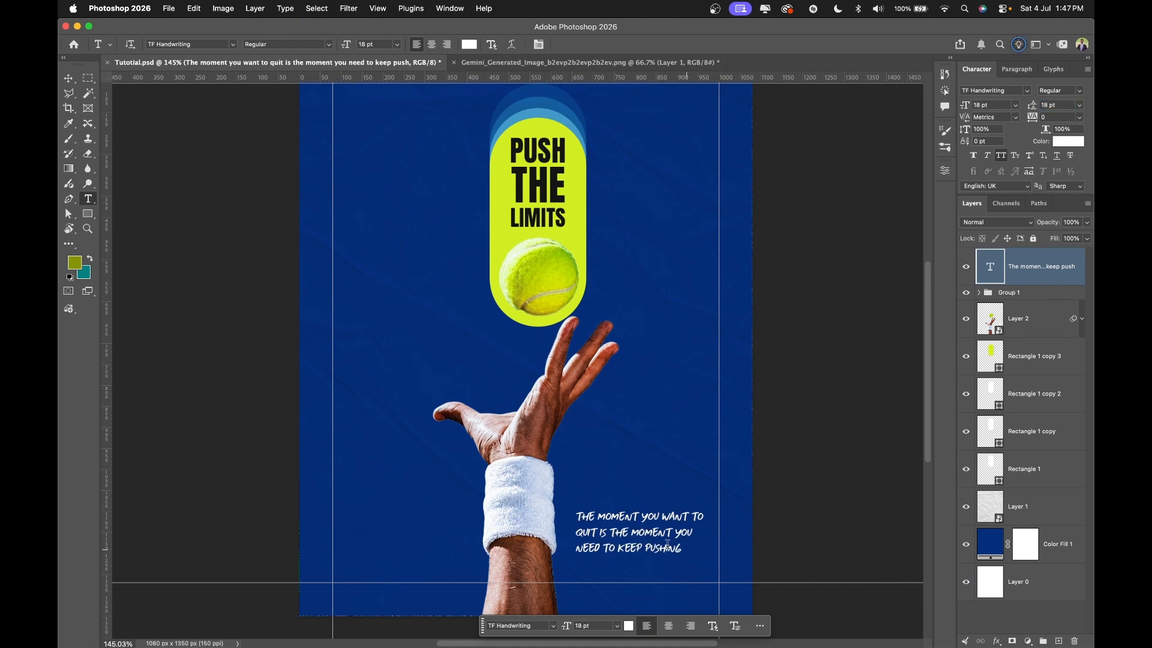
Shorten the quote's text box from its lower edge and move the quote slightly down beside the forearm.
left_click(648, 570)
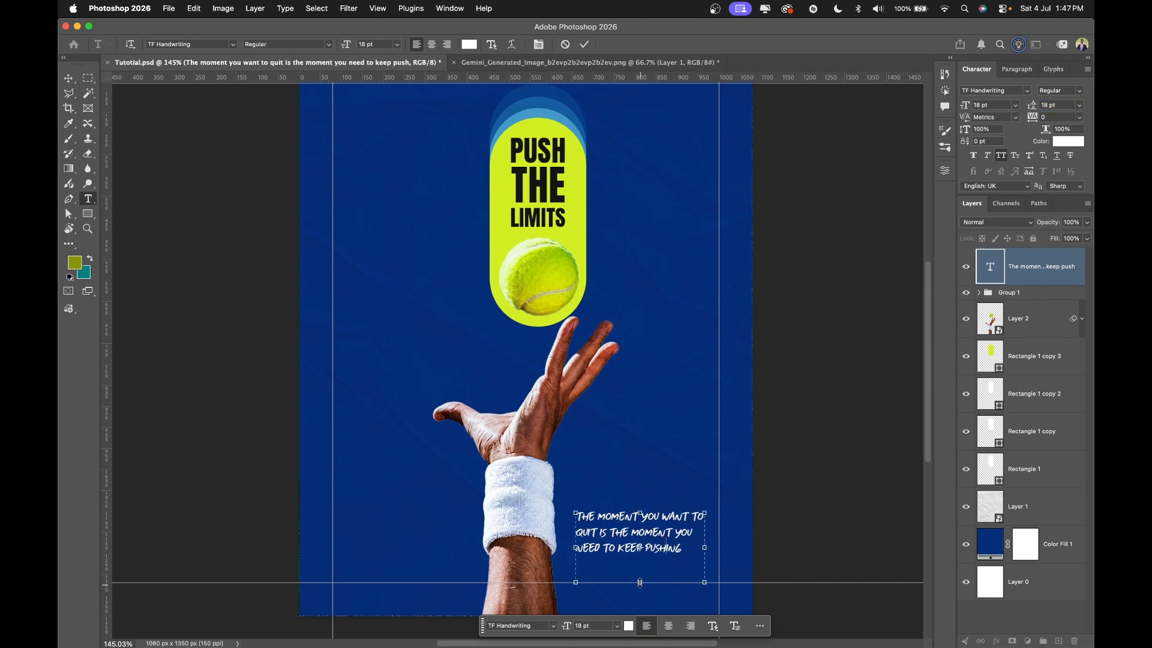
left_click_drag(639, 559, 639, 553)
left_click(585, 42)
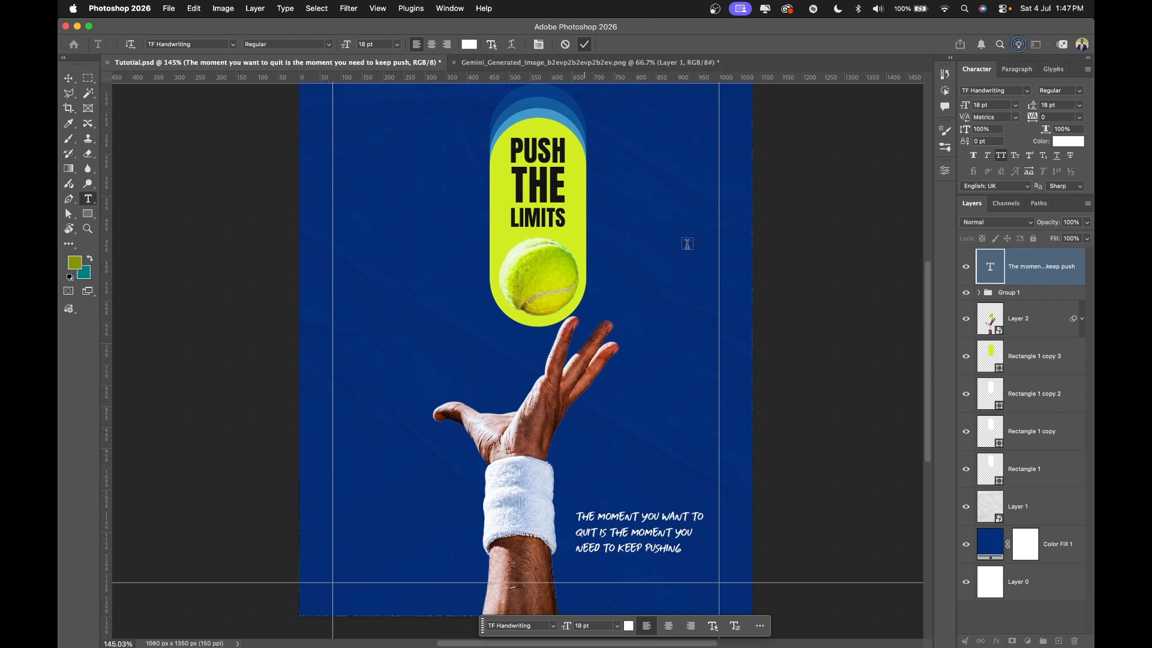
left_click(69, 80)
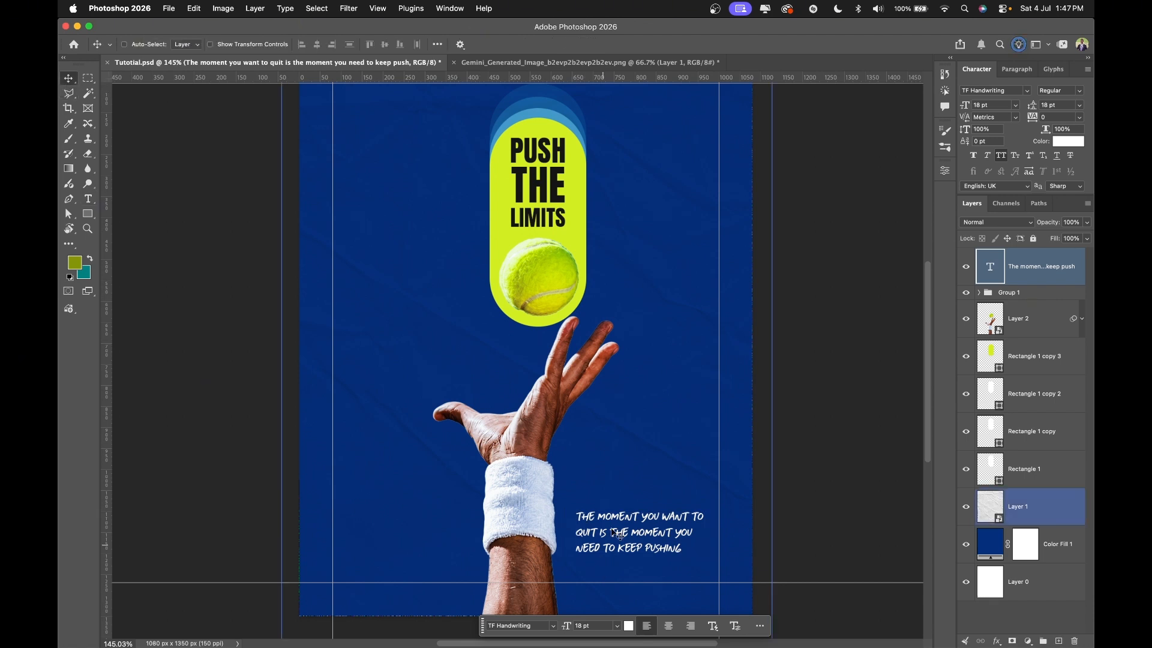
left_click_drag(618, 537, 613, 535)
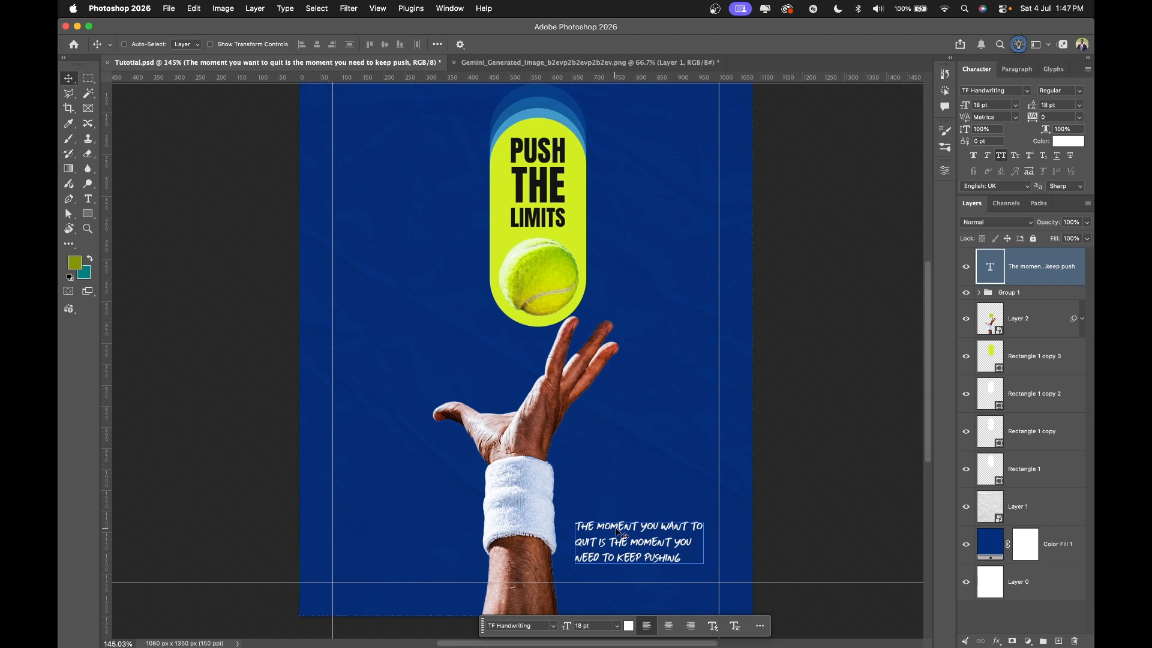
left_click_drag(616, 532, 617, 532)
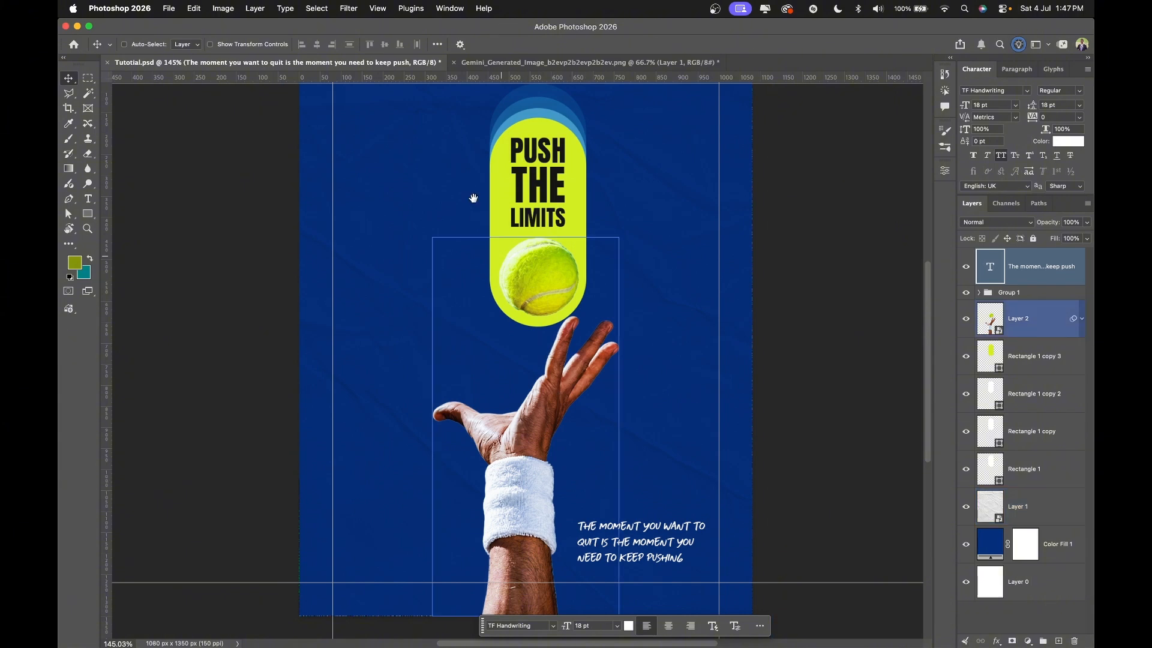
scroll(473, 260, "up", 5)
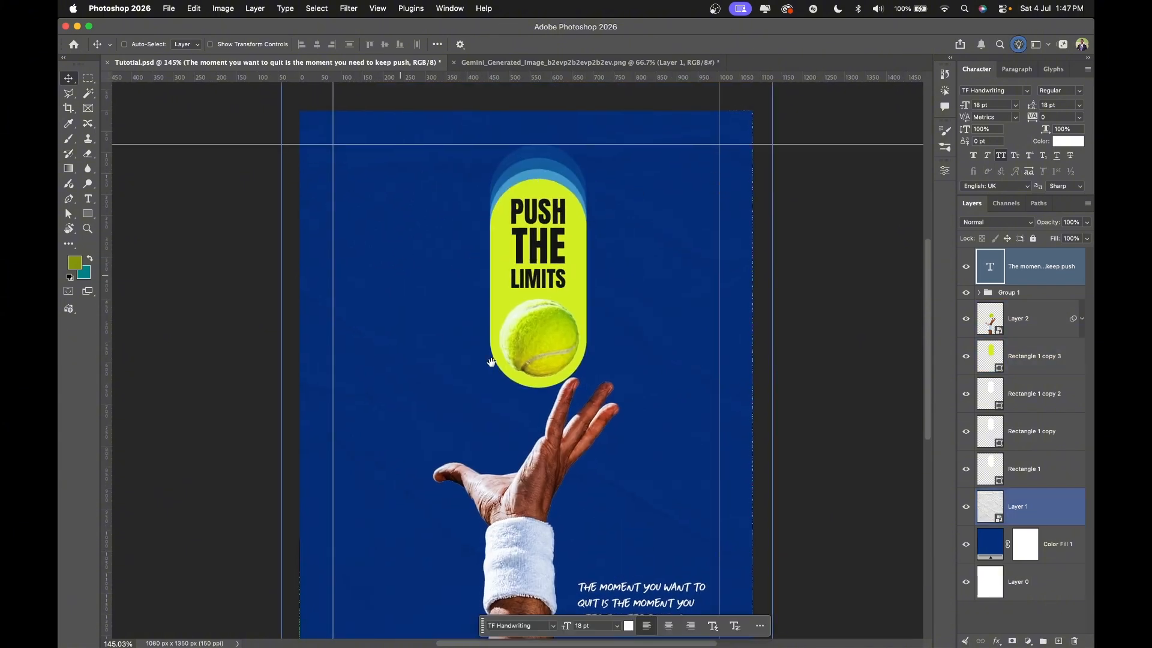
left_click(527, 354, "super")
scroll(528, 357, "down", 3)
scroll(528, 358, "up", 2)
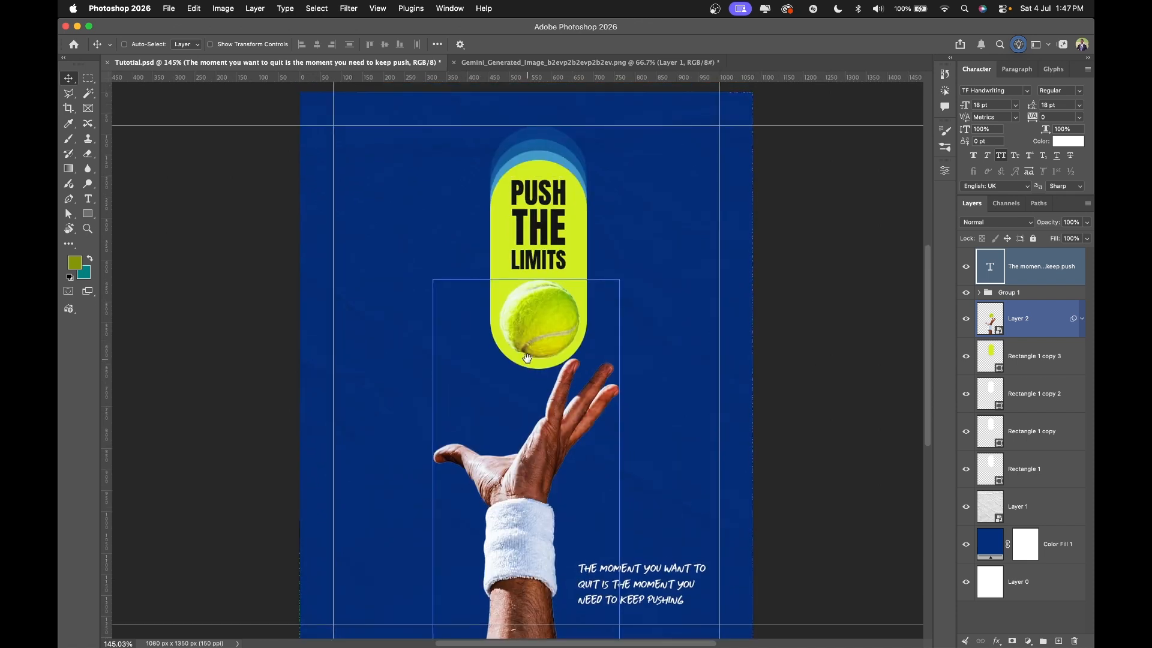
left_click(765, 132, "super")
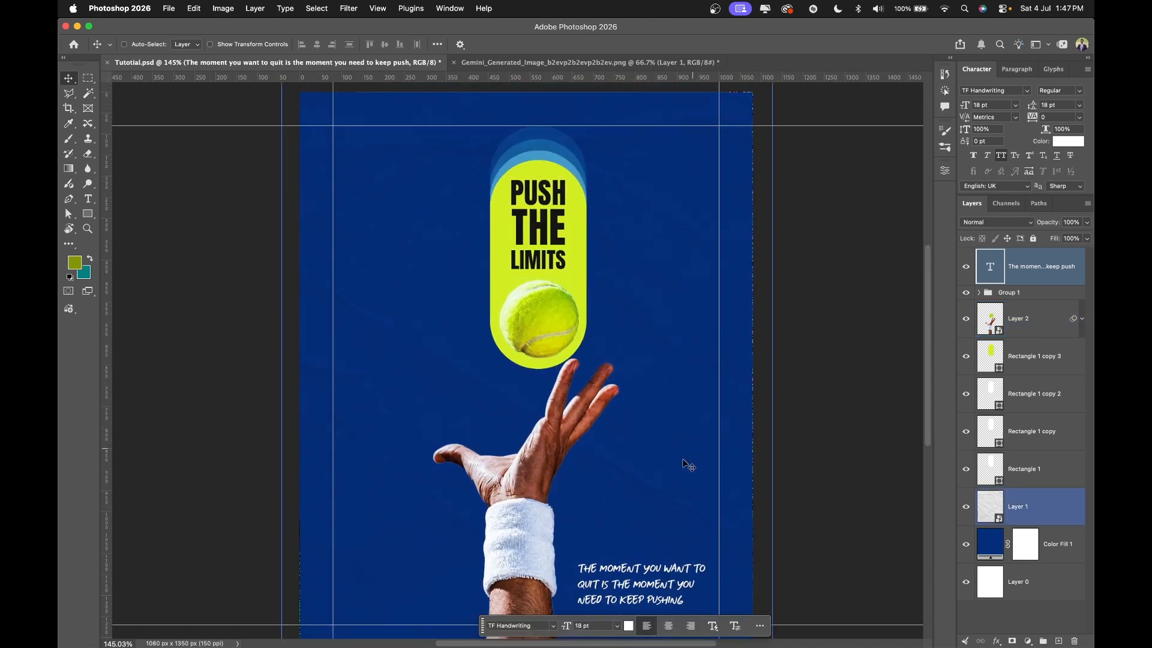
left_click(585, 306, "super")
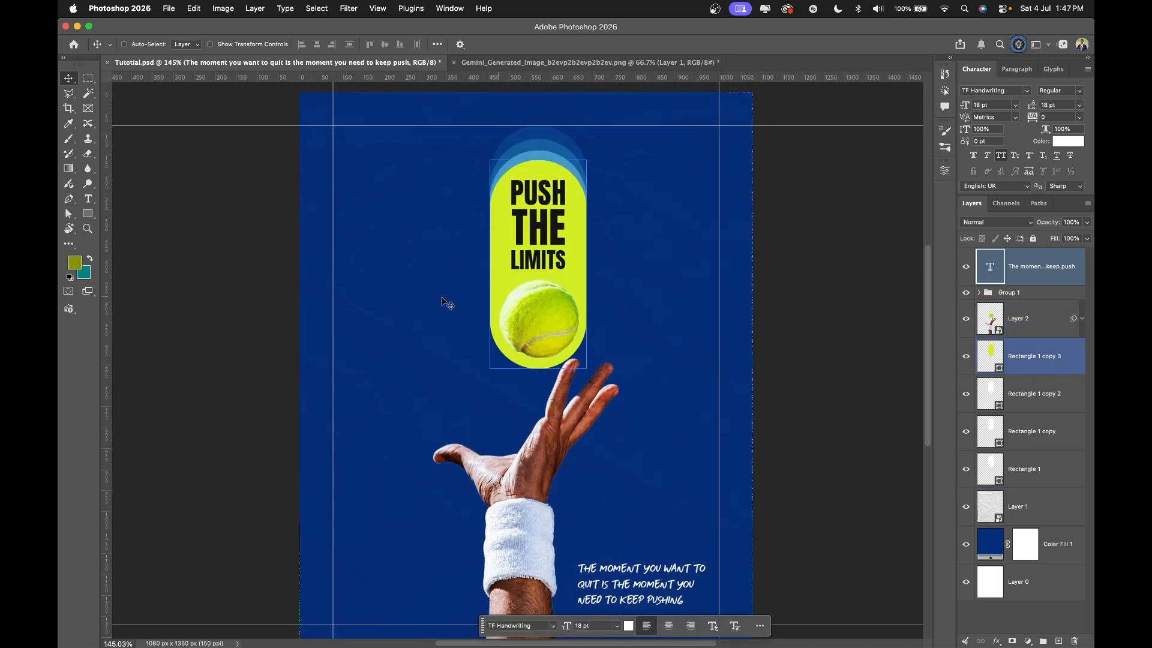
left_click(535, 289, "super")
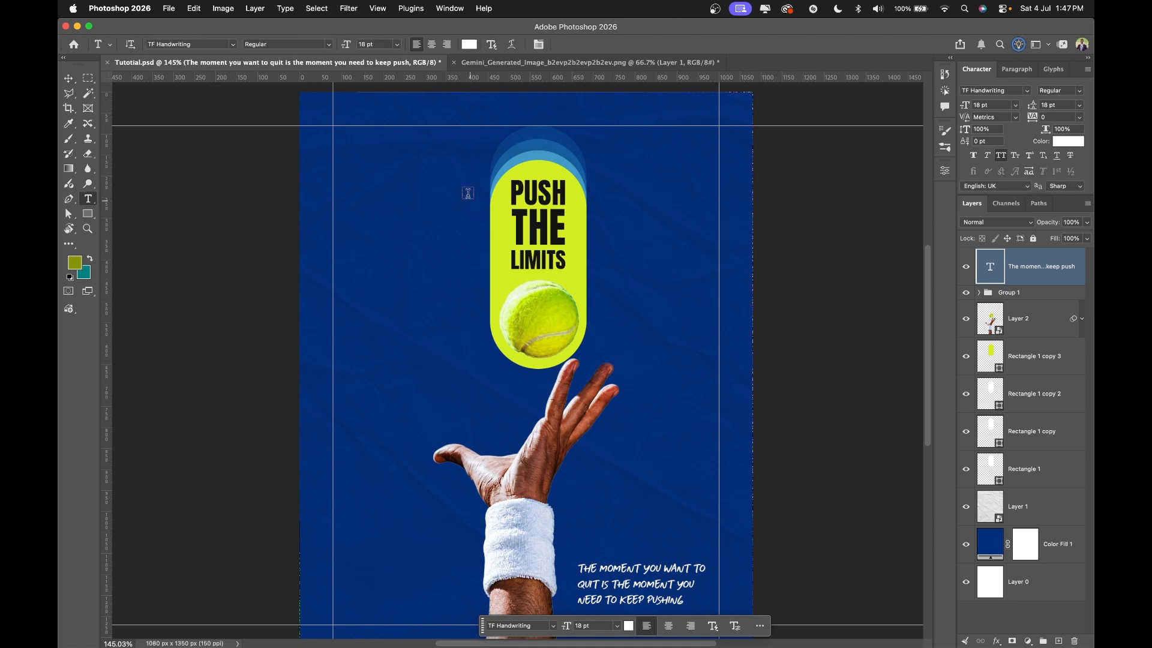
Add a text line with the designer's full name in the poster's upper-left area.
left_click(348, 148)
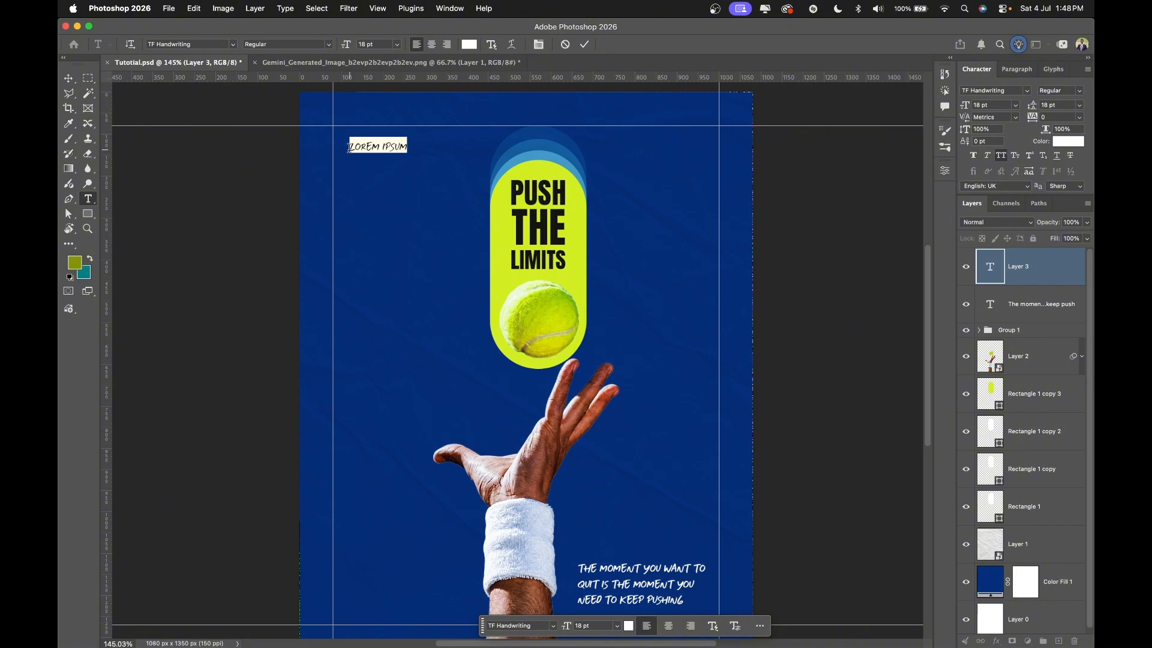
type("SAM")
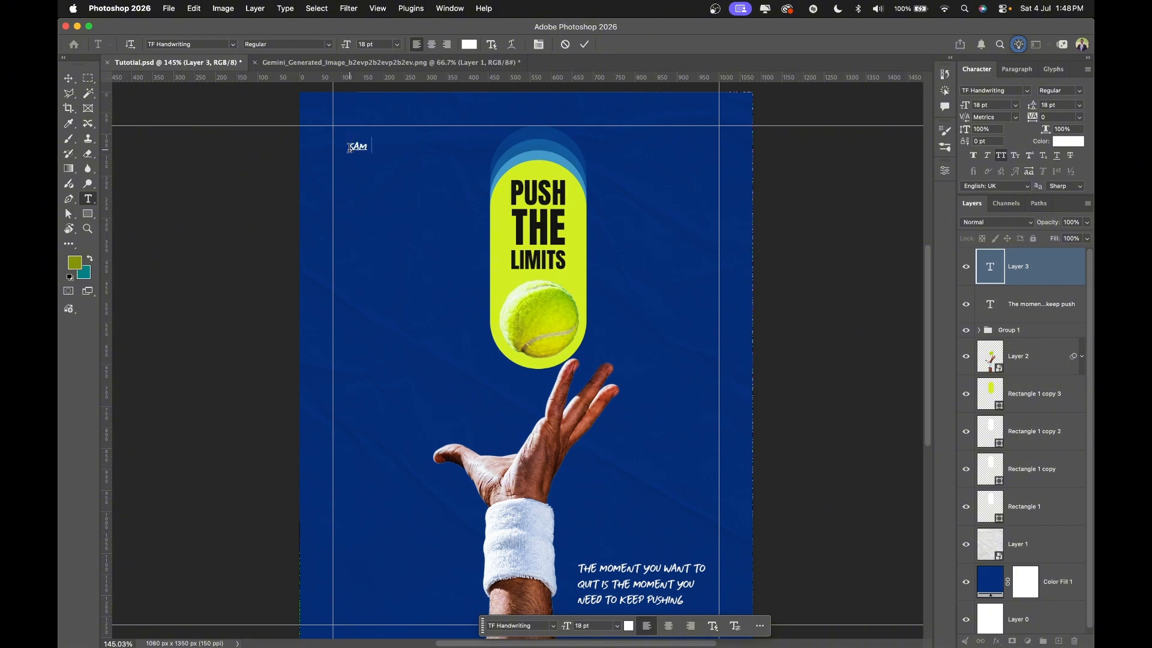
type("UEL J OMONITAN")
left_click(585, 45)
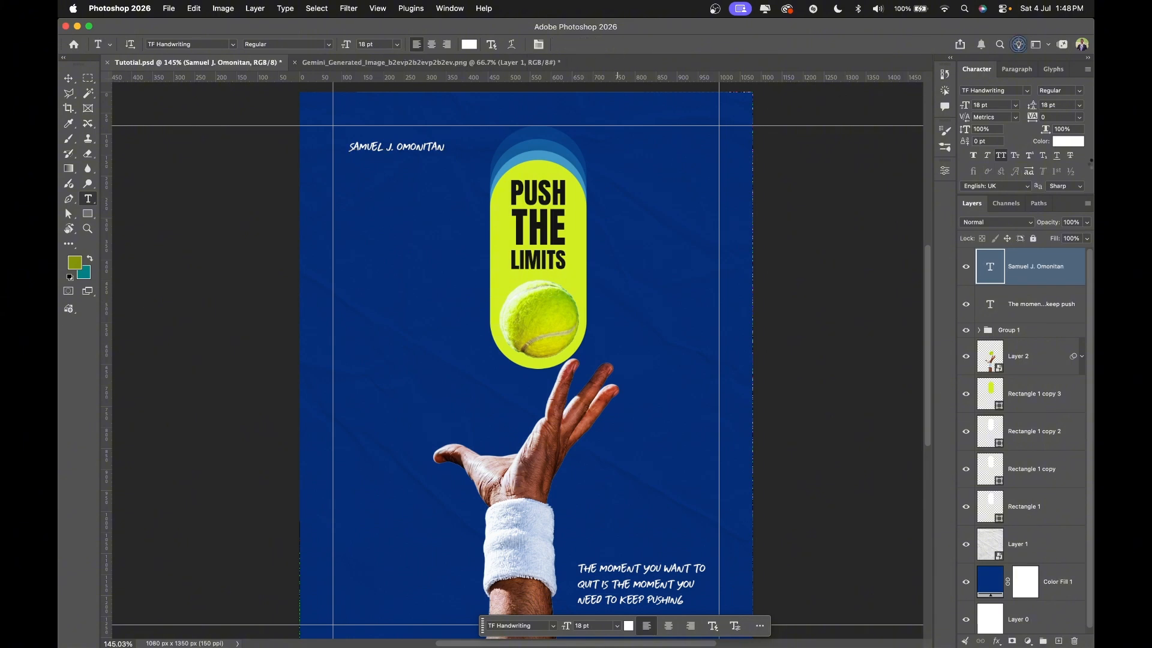
Change the designer name's font to Montserrat Bold.
left_click(997, 105)
left_click(1027, 92)
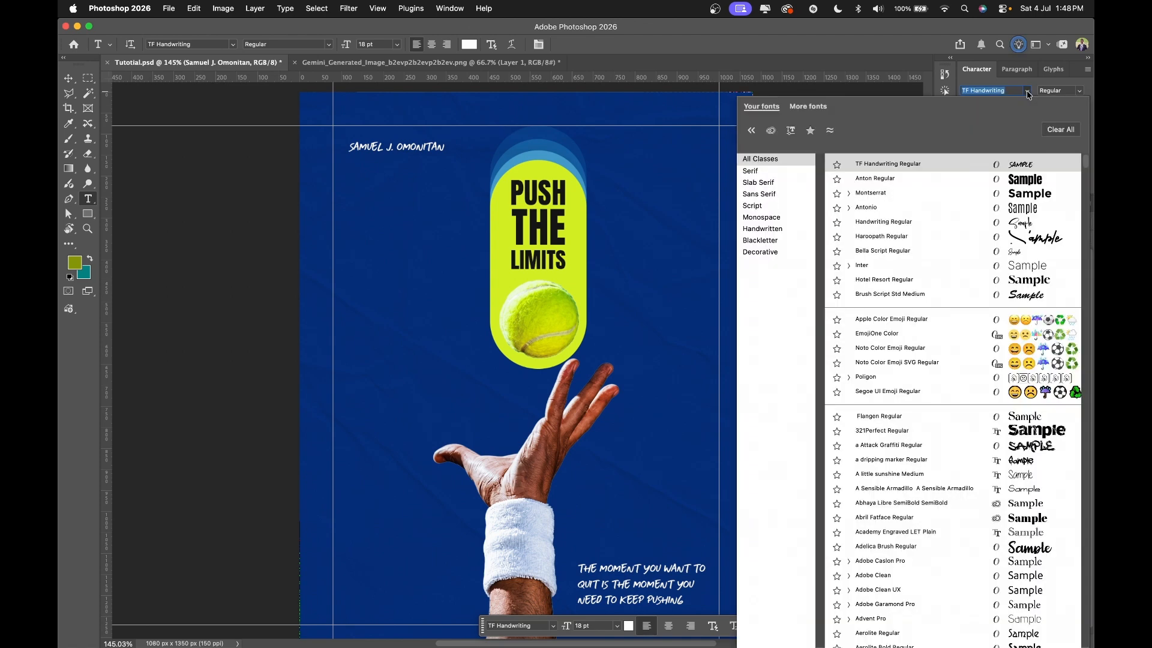
left_click(1001, 195)
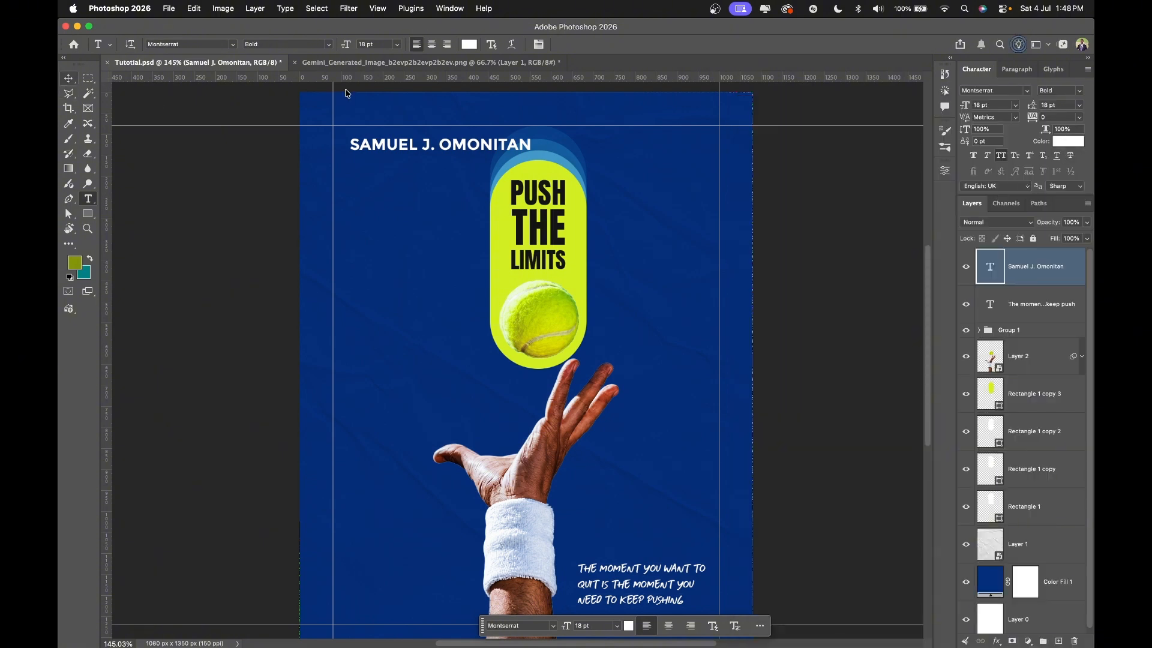
Scale the designer name down to about 61% and move it into the corner of the poster's upper and left margin guides.
left_click(67, 79)
key("super+t")
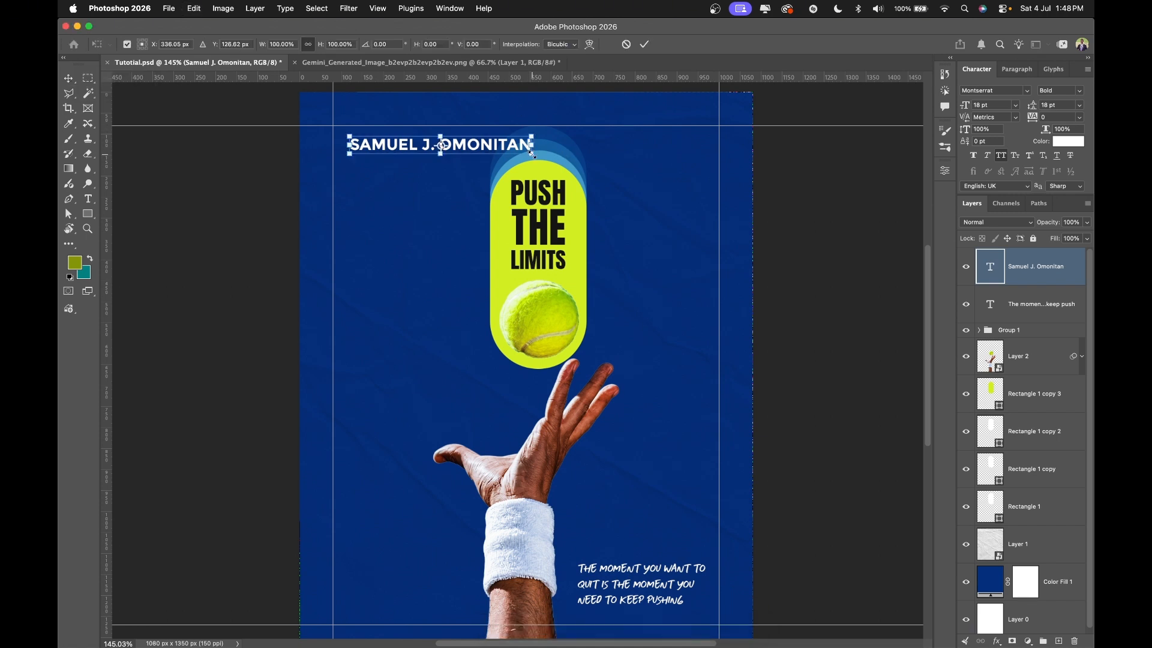
left_click_drag(531, 154, 461, 139)
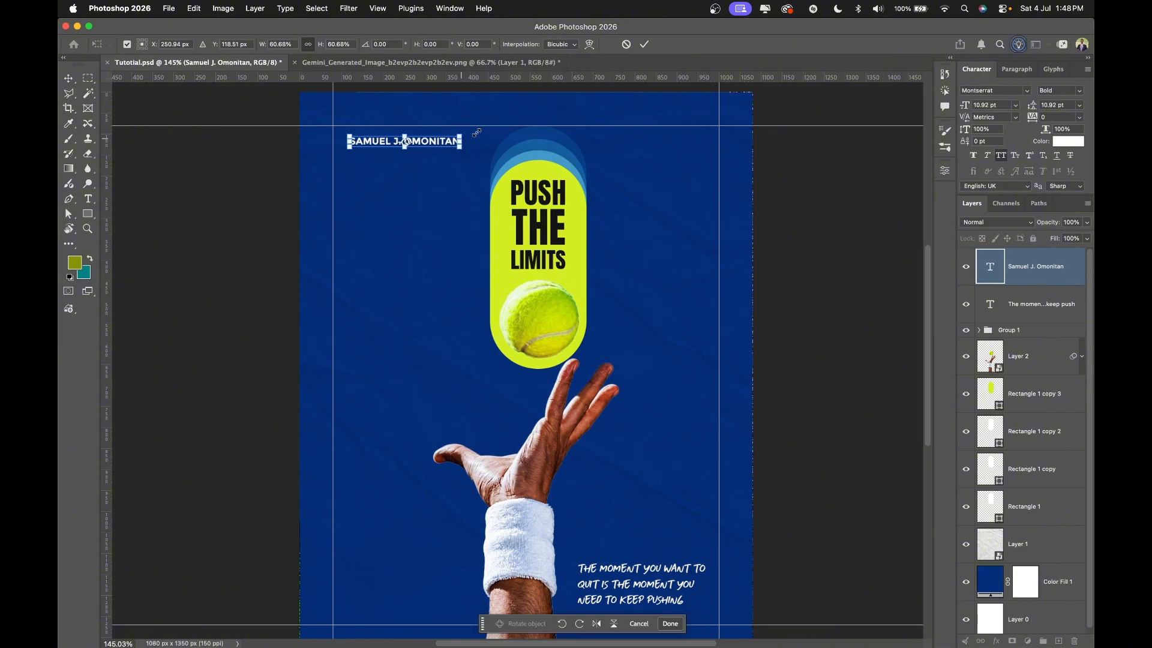
key("Return")
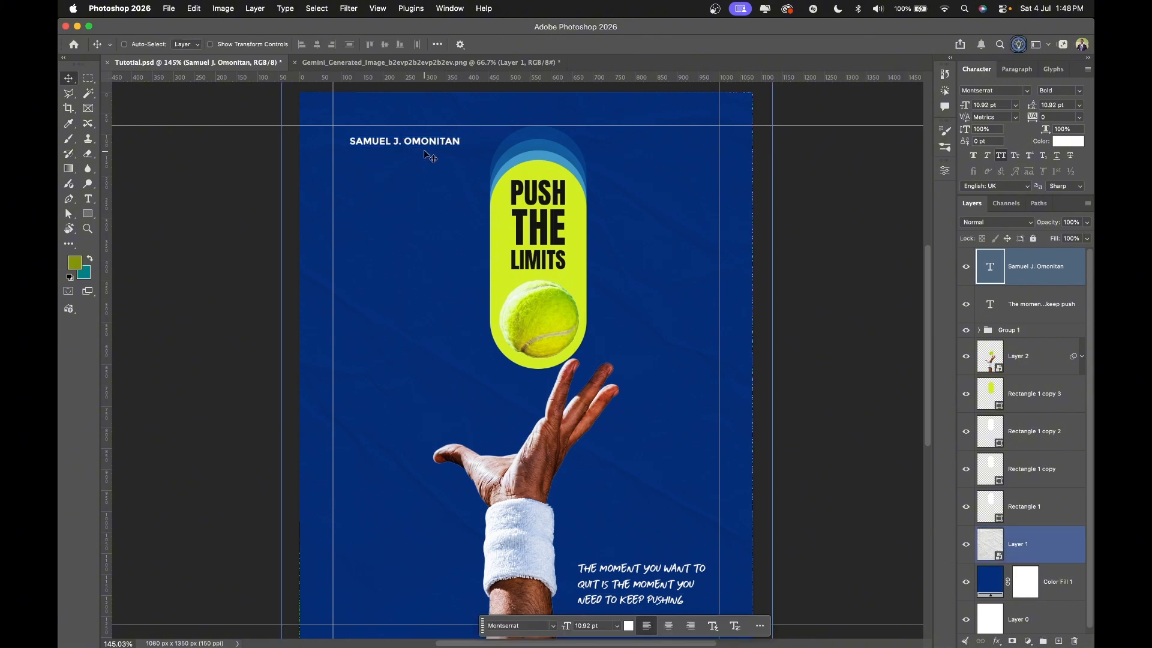
left_click_drag(412, 151, 412, 145)
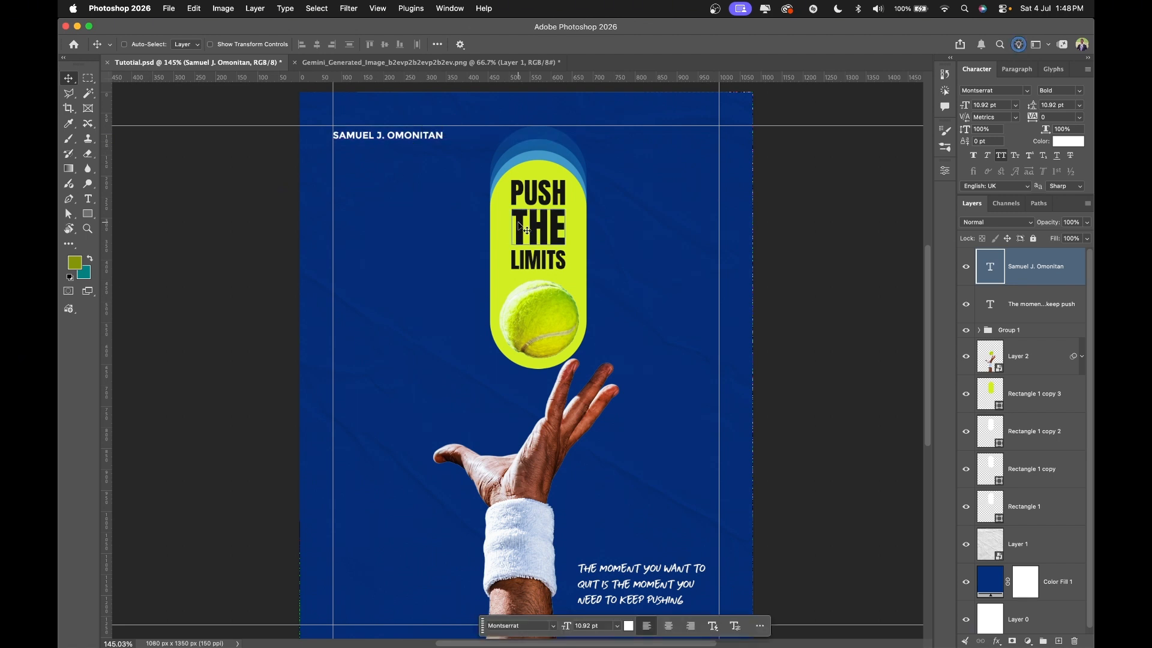
Duplicate the designer name straight across so the copy ends at the poster's right margin guide.
left_click(487, 264, "shift+super")
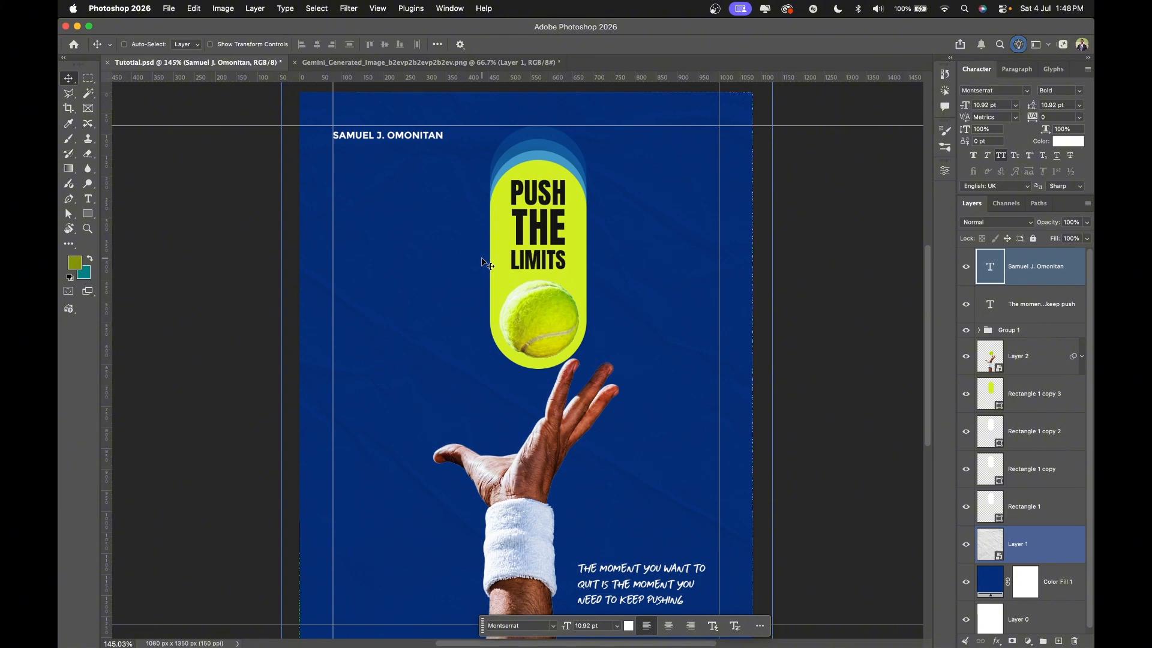
left_click(369, 136, "super")
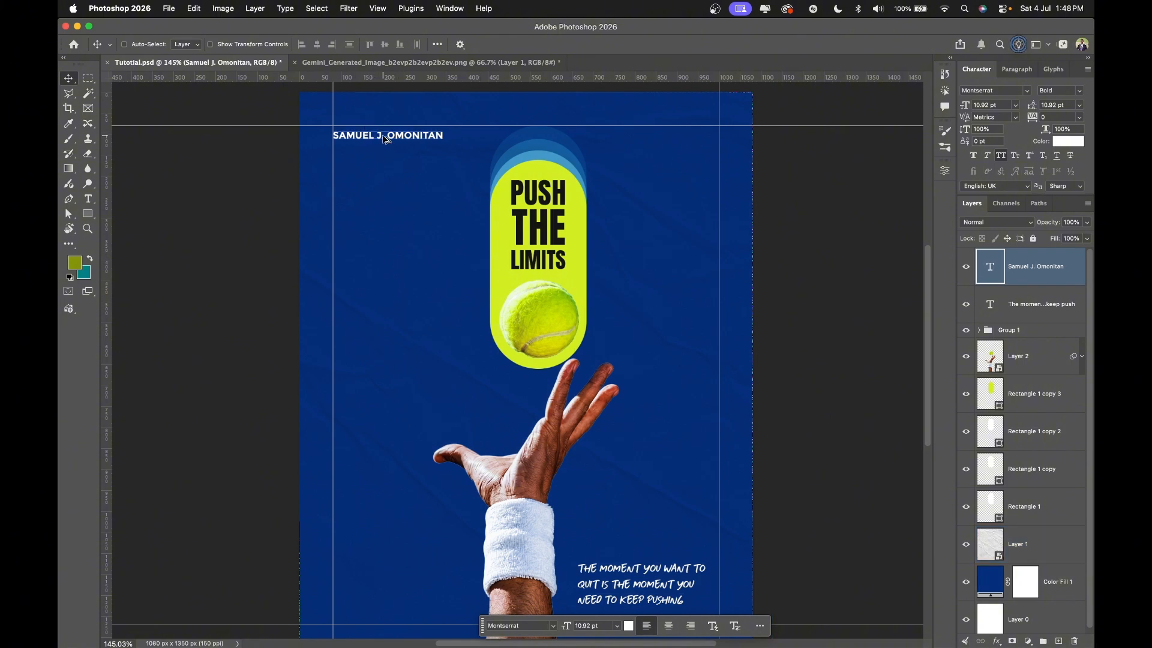
left_click_drag(387, 139, 664, 149)
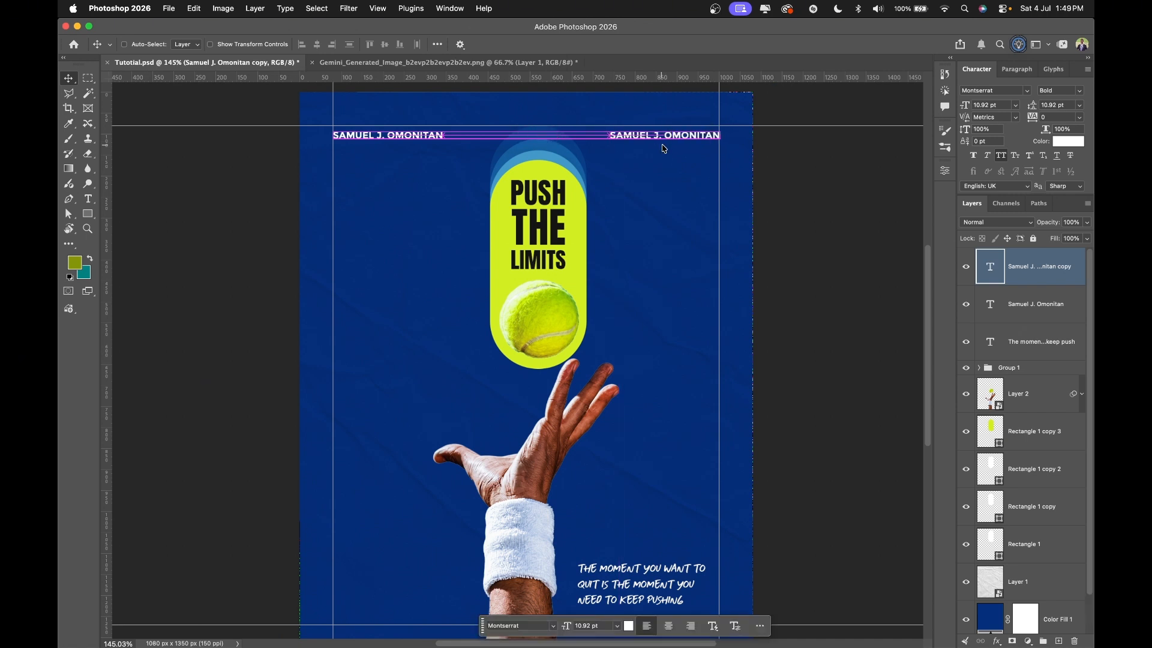
Replace the upper-right copy's text with "TUTORIAL" and move it so it ends at the right margin guide.
left_click(667, 134)
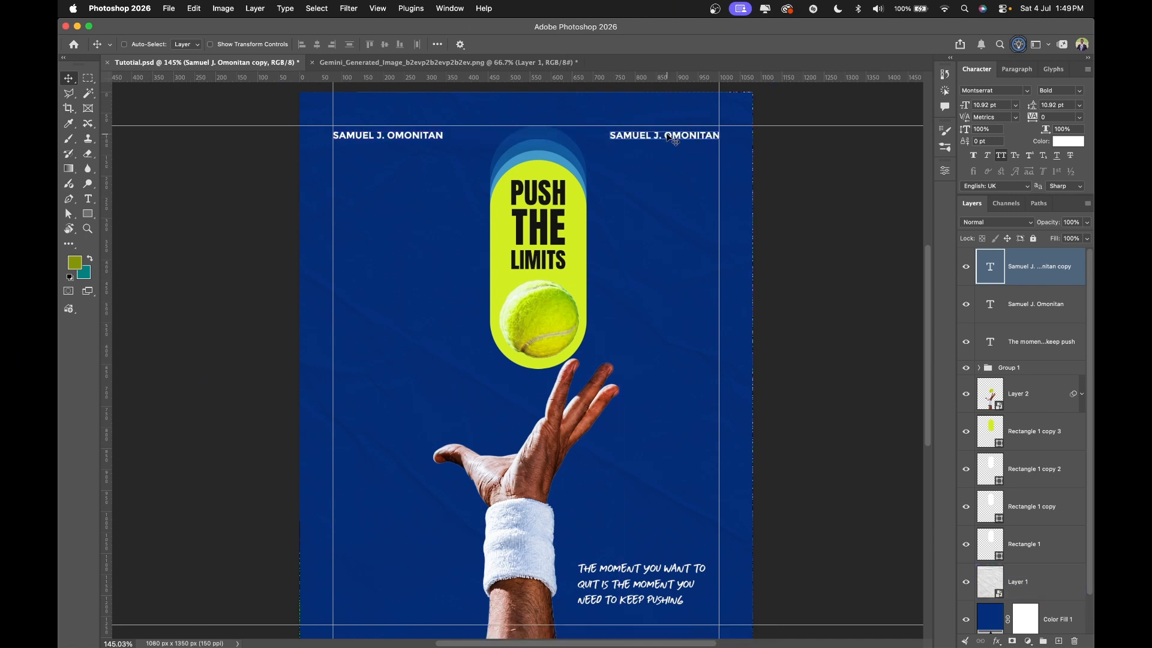
double_click(671, 136)
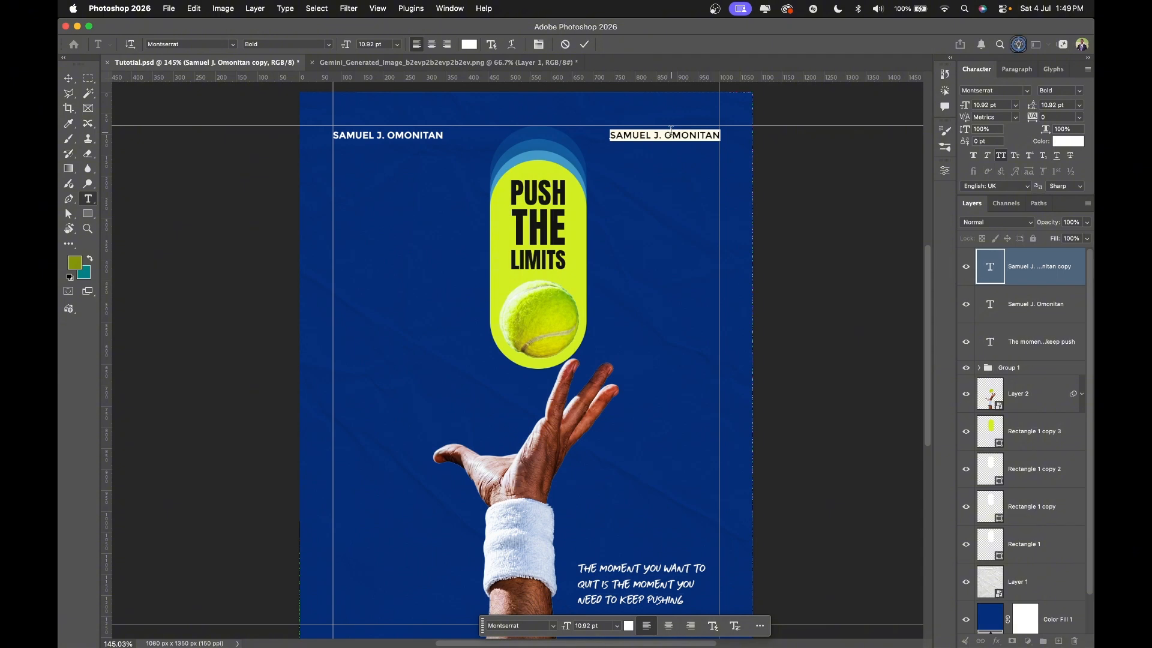
key("BackSpace")
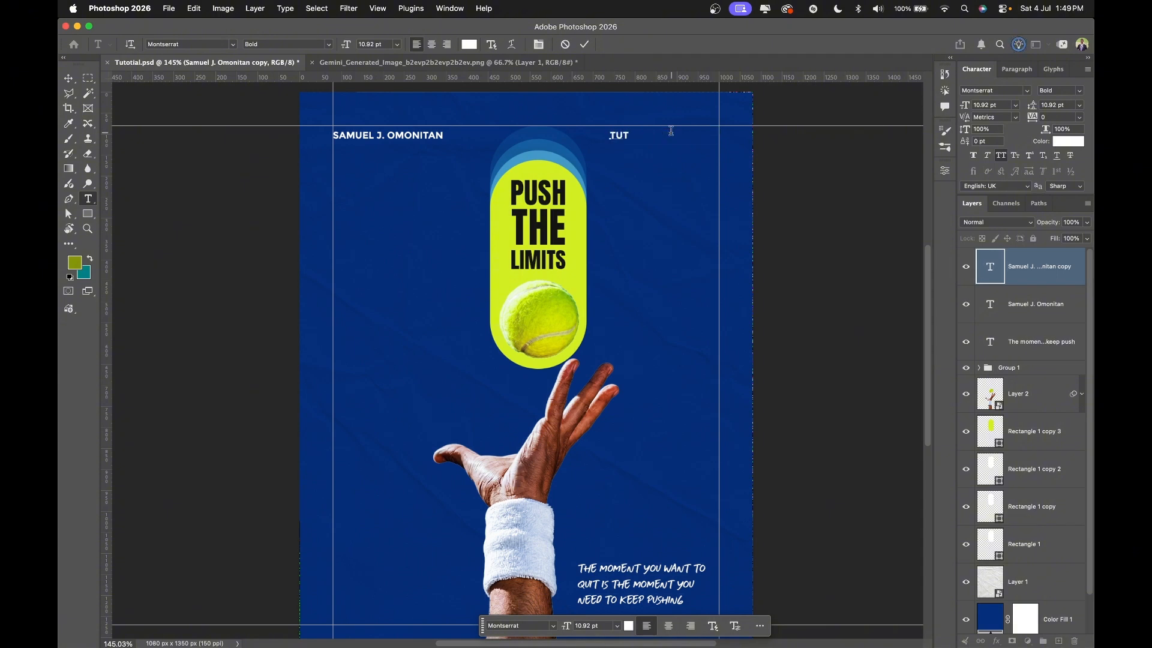
type("TUTORIAL")
left_click(585, 46)
left_click(75, 82)
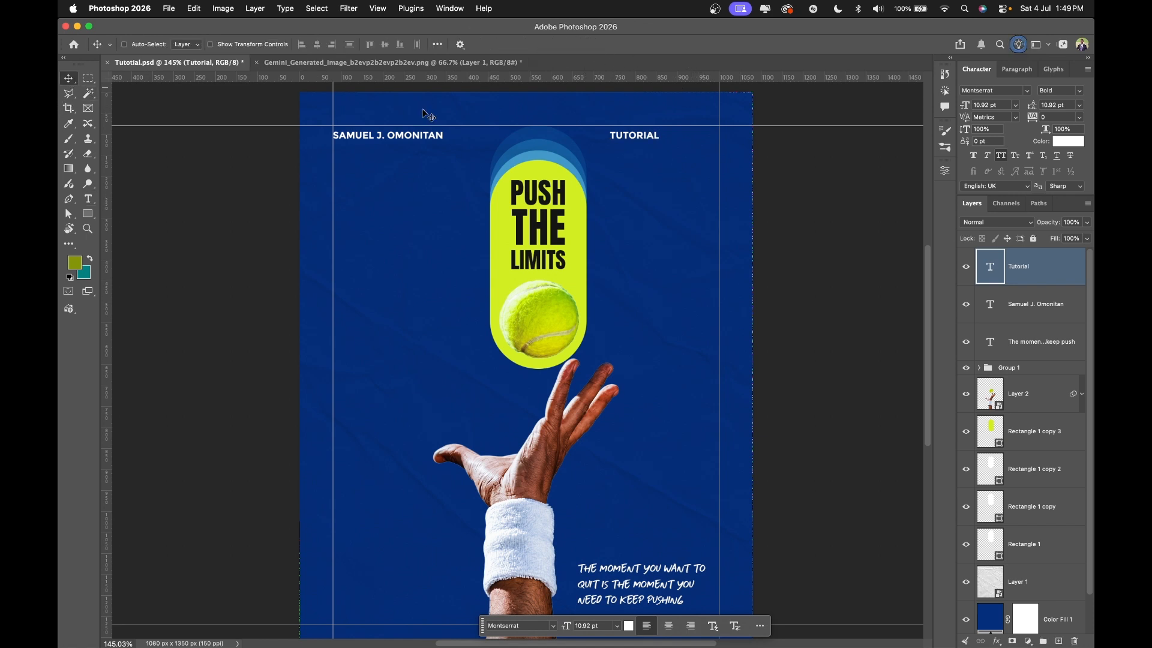
left_click_drag(653, 142, 699, 142)
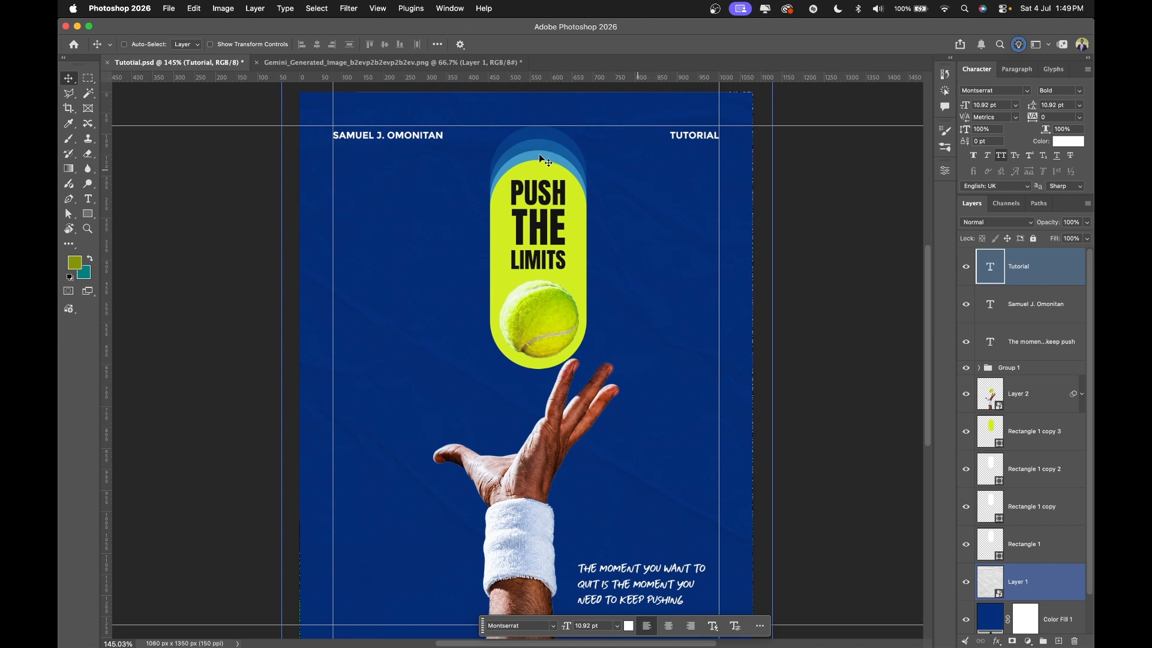
Duplicate the designer name straight down along the left margin guide, level with the quote's last line.
right_click(382, 137)
left_click(397, 144)
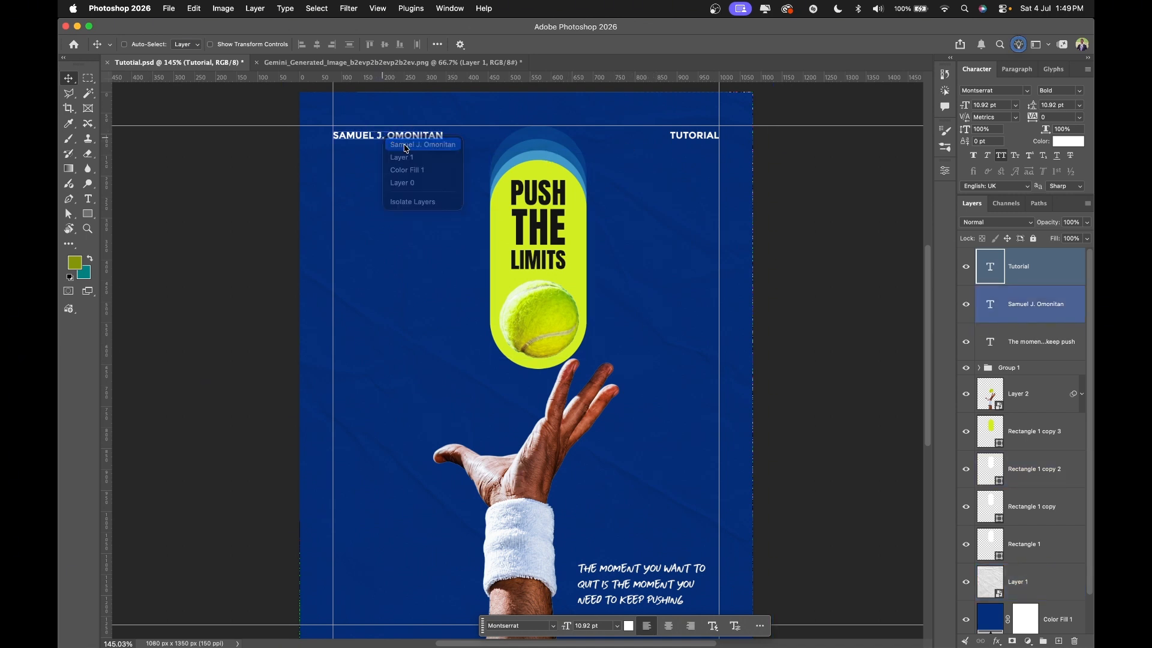
left_click_drag(409, 142, 416, 602)
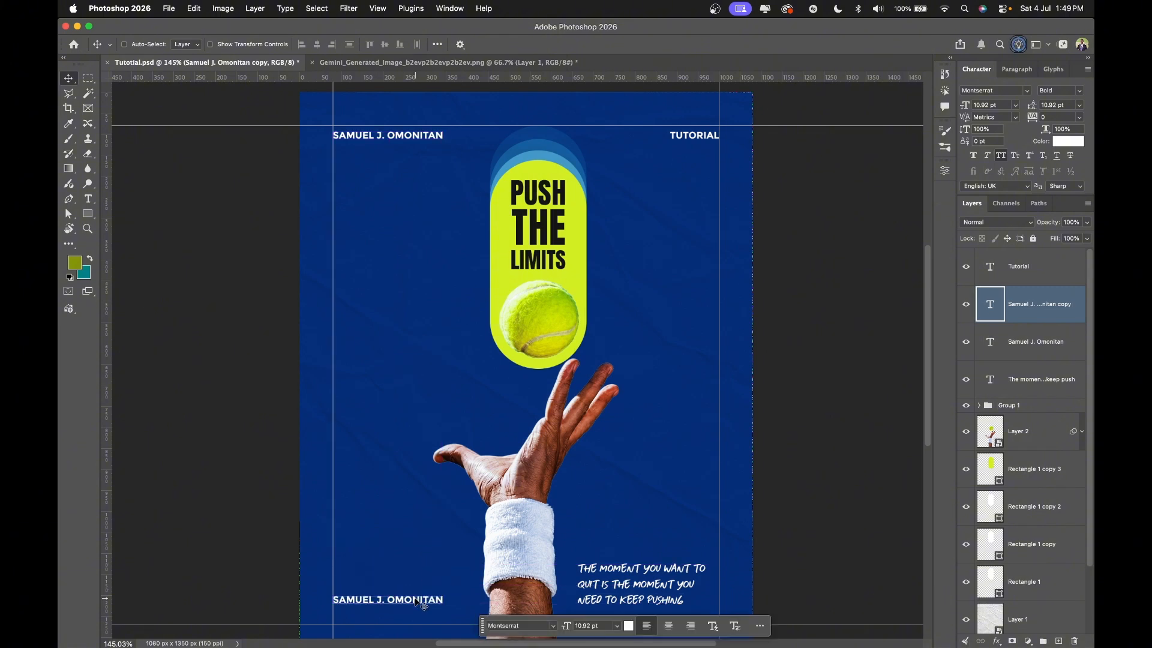
Replace the text of the designer-name copy level with the quote with "PERSONAL MOTIVATION", broken over two lines.
double_click(416, 596)
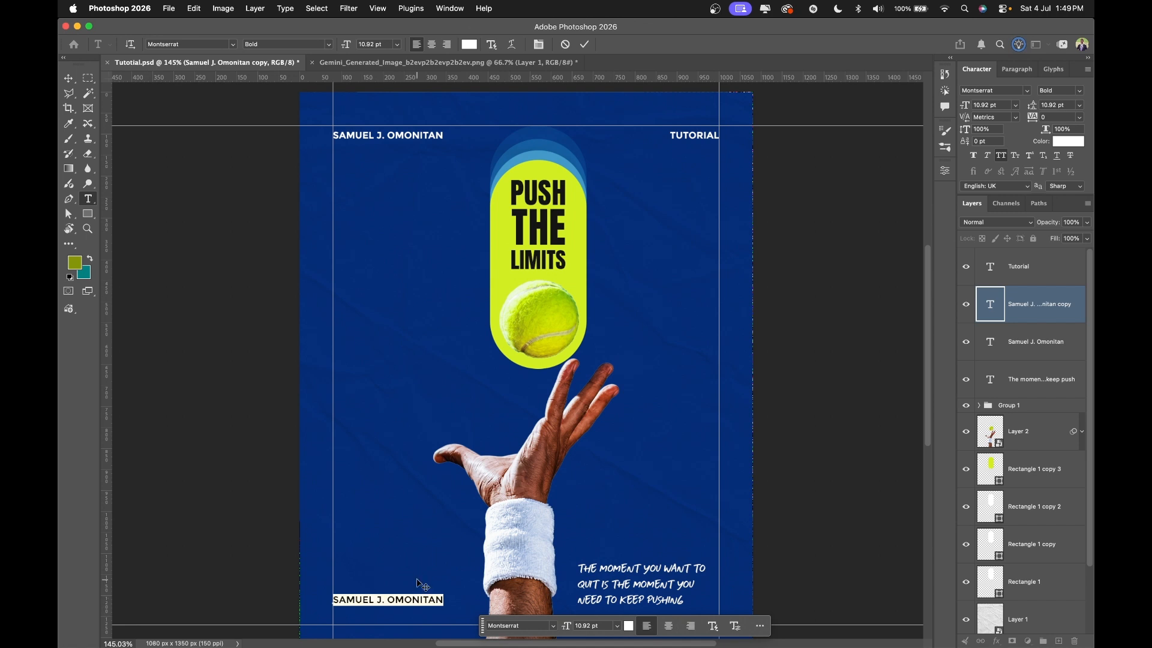
key("super+a")
type("PER")
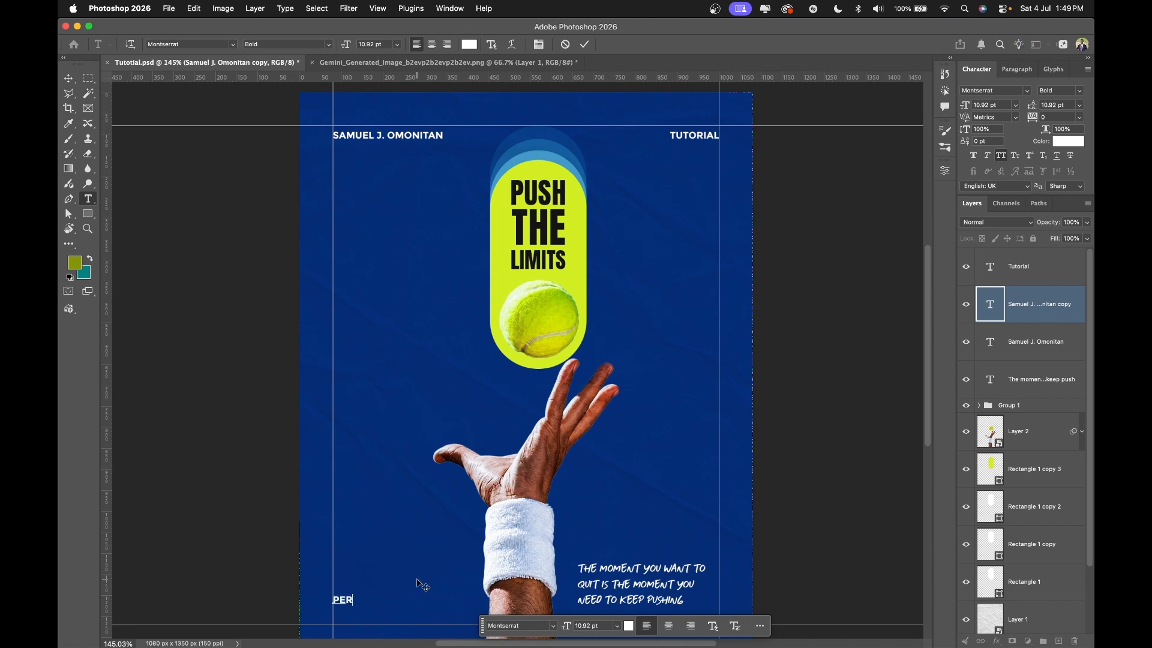
type("SONAL MOTIVATION")
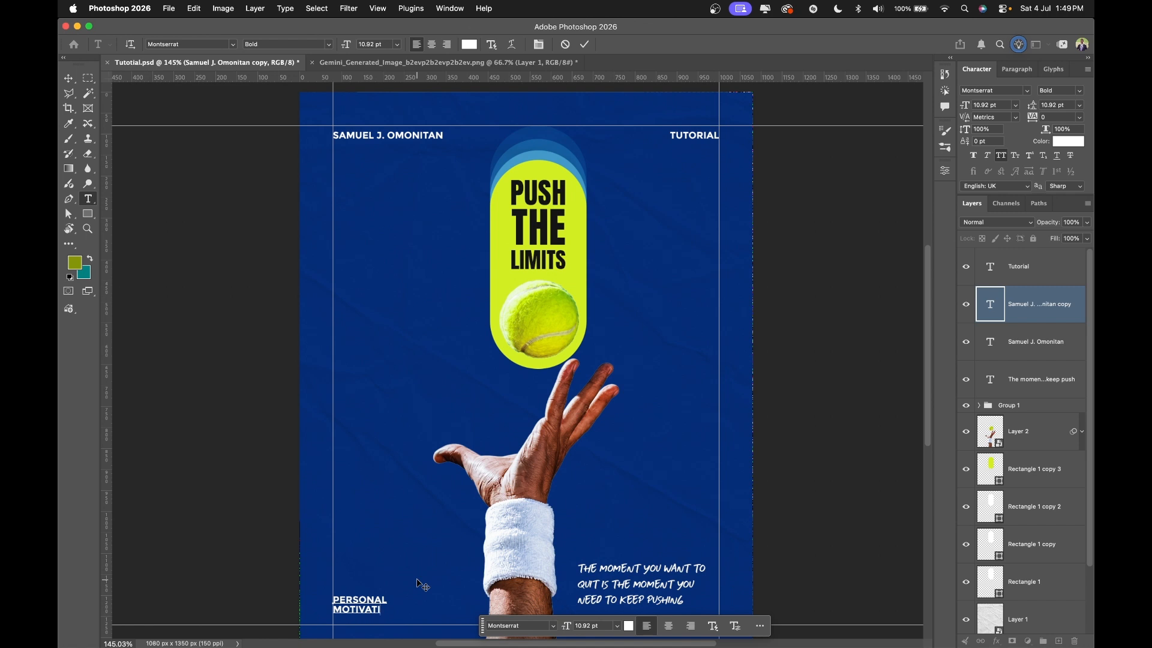
left_click(583, 47)
key("v")
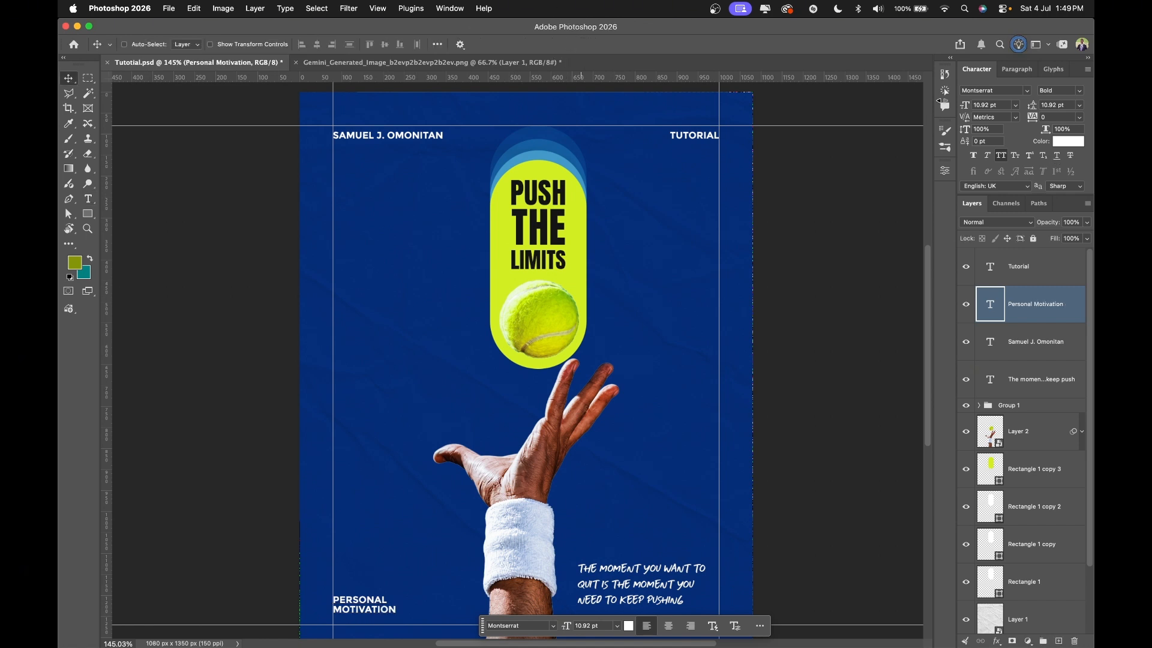
Format the "PERSONAL MOTIVATION" label as 8 pt Medium with Auto leading and move it up level with the quote's last line.
left_click(984, 105)
type("8")
key("Return")
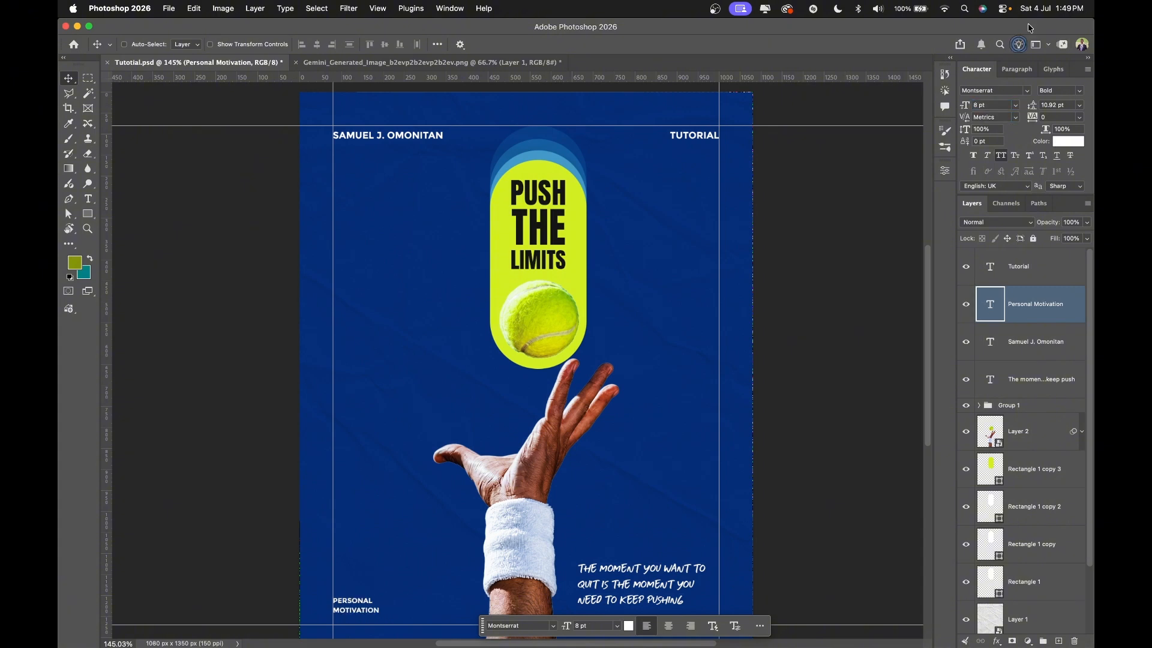
left_click(1080, 106)
left_click(1066, 114)
left_click(1080, 90)
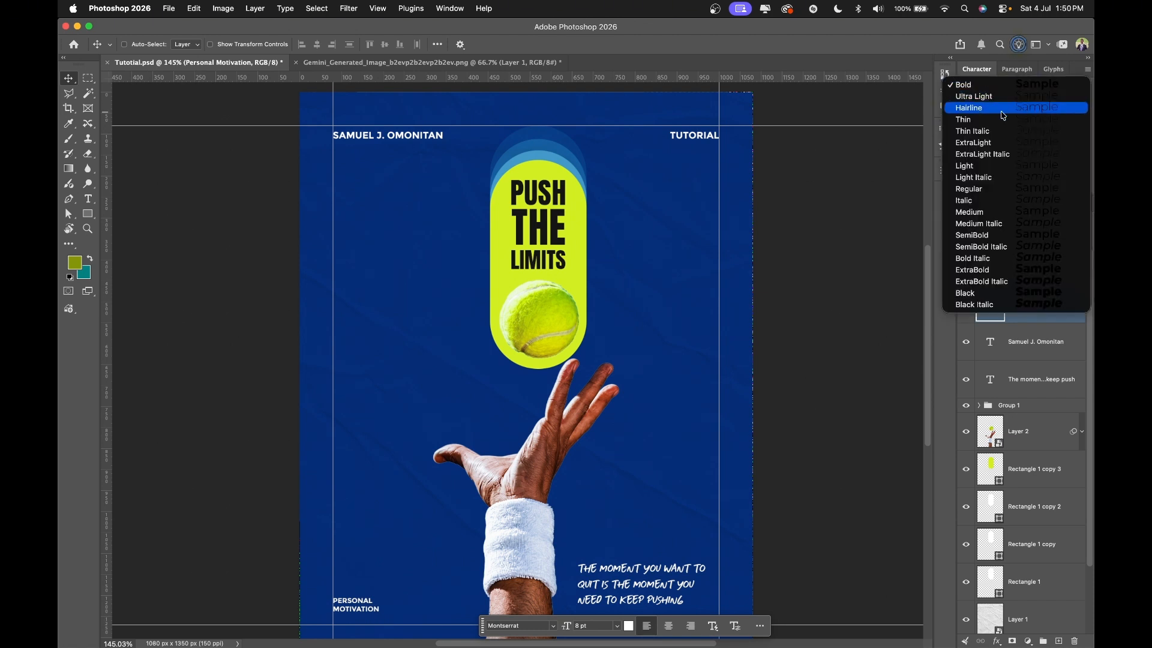
left_click(970, 212)
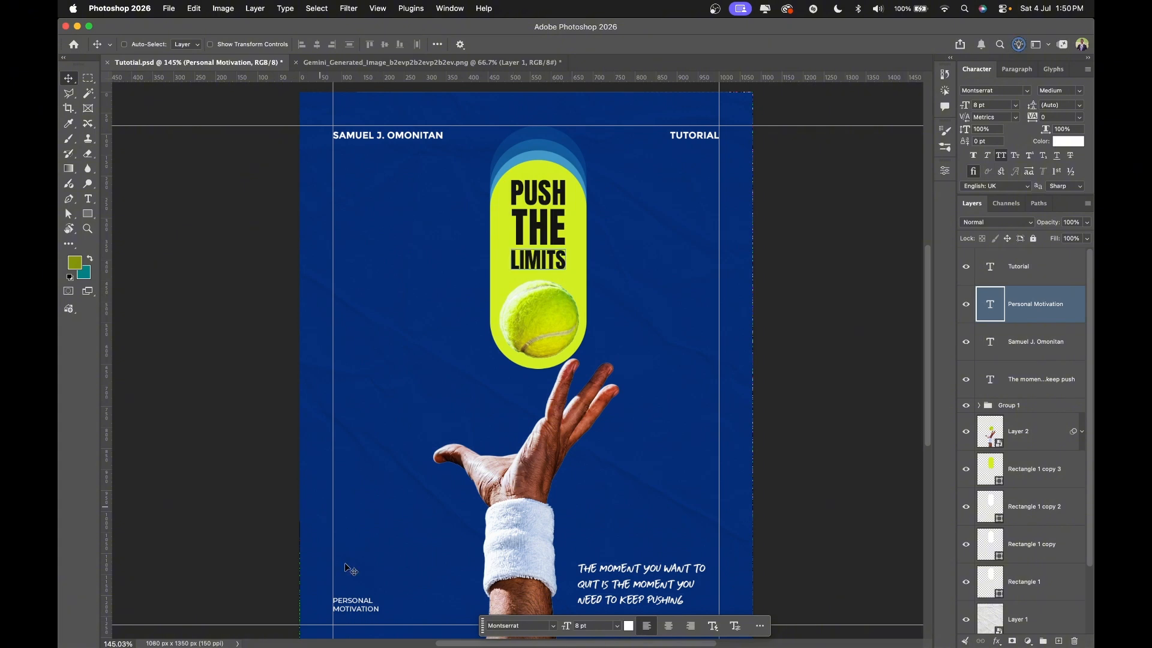
left_click_drag(360, 608, 355, 599)
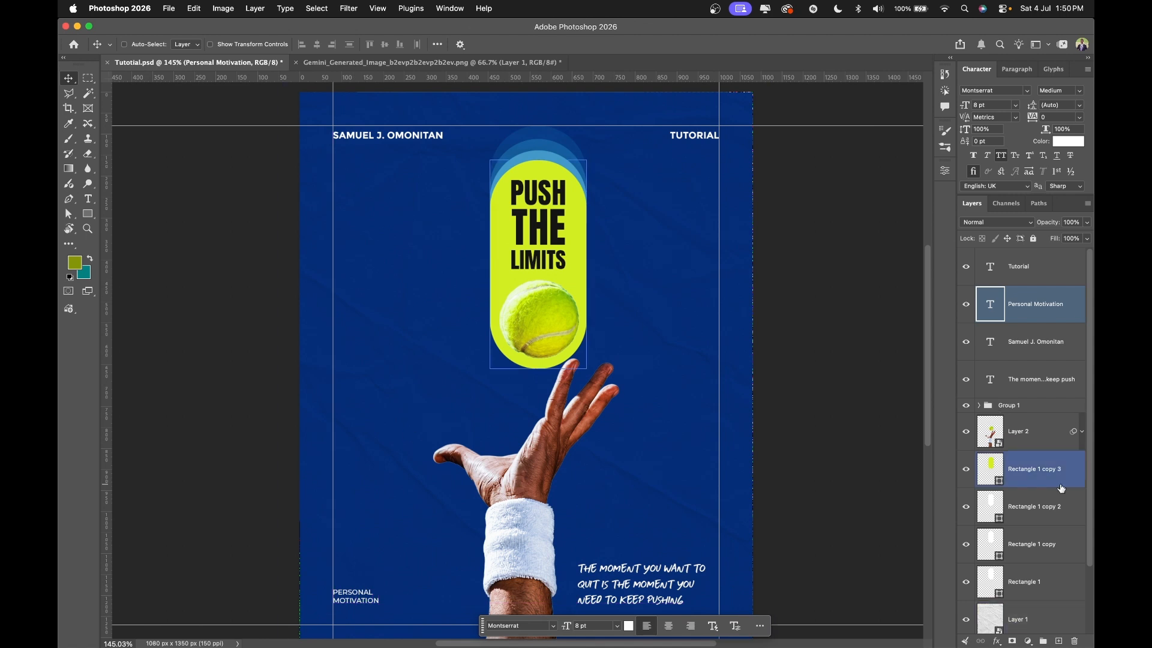
Increase the opacity of the Multiply texture layer directly above the blue color fill.
scroll(1058, 501, "down", 2)
scroll(1059, 506, "down", 2)
left_click(1045, 529)
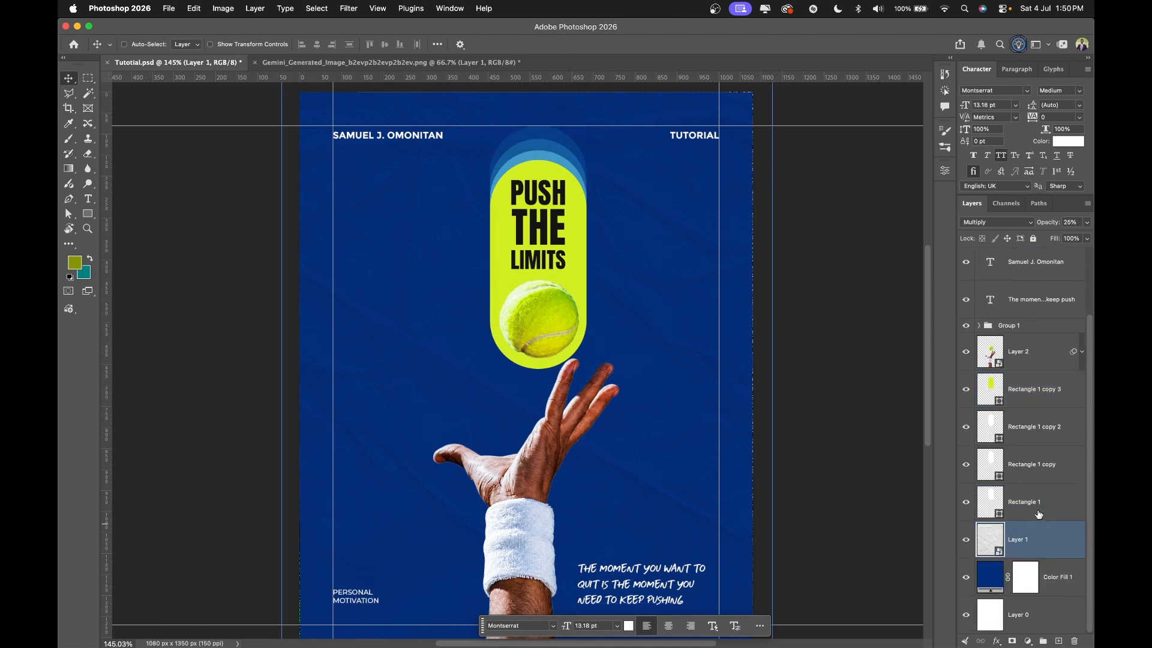
left_click(1073, 223)
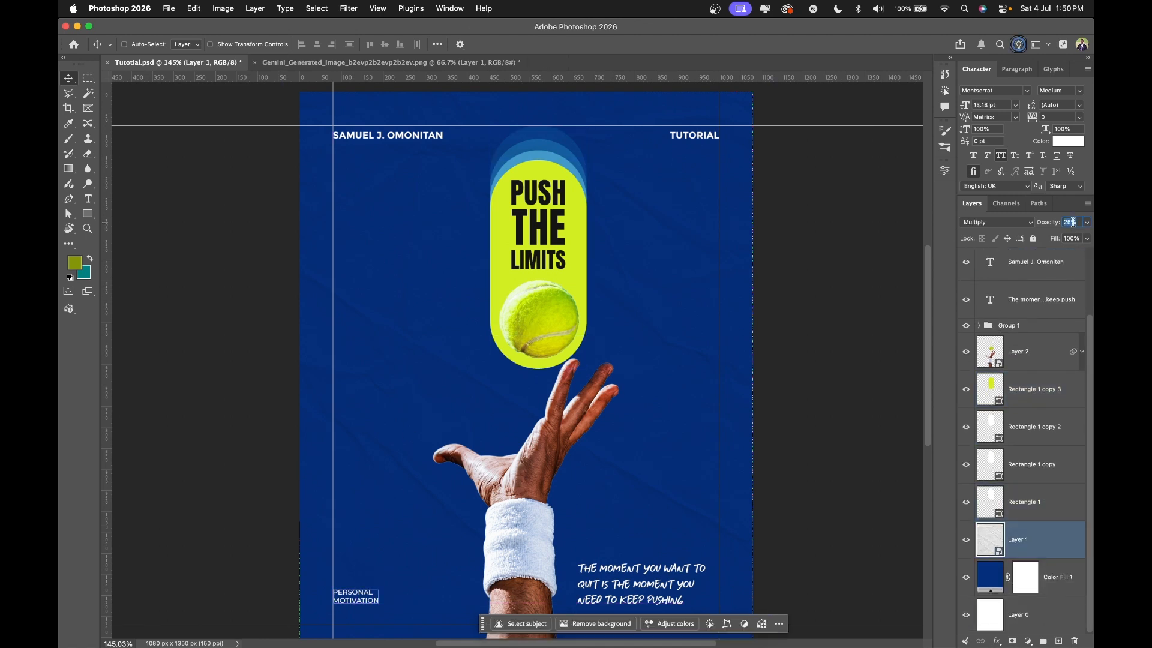
type("5")
Create a new layer above the "TUTORIAL" text in Overlay mode, filled with the neutral gray color.
left_click(1051, 262)
left_click(1052, 261)
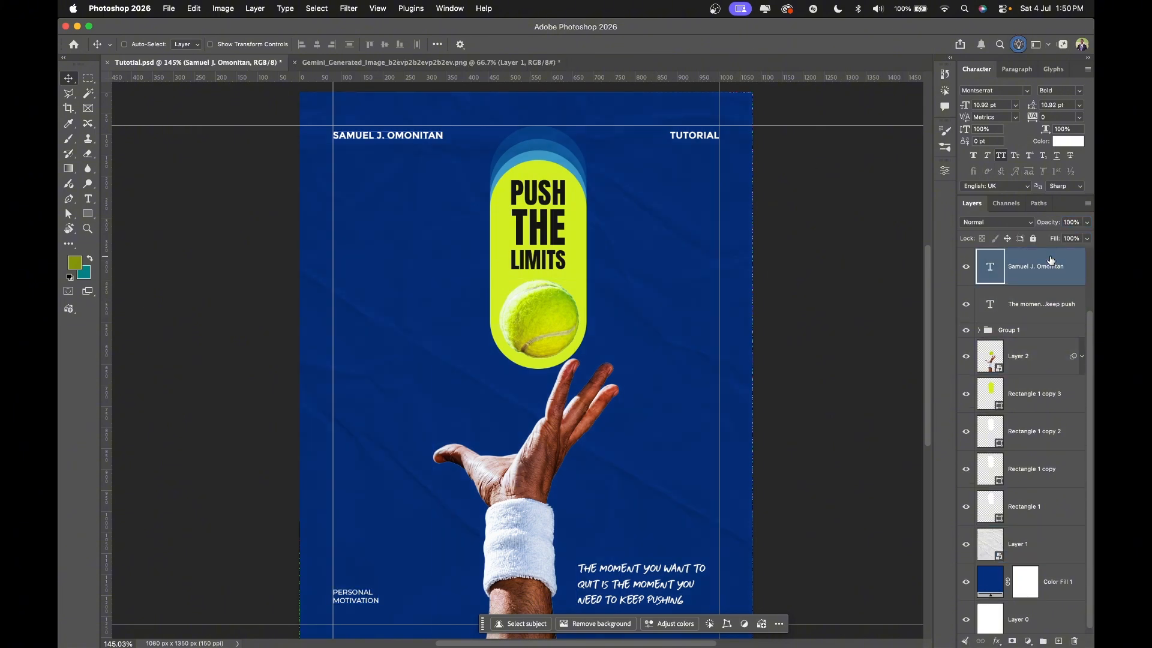
scroll(1059, 271, "up", 3)
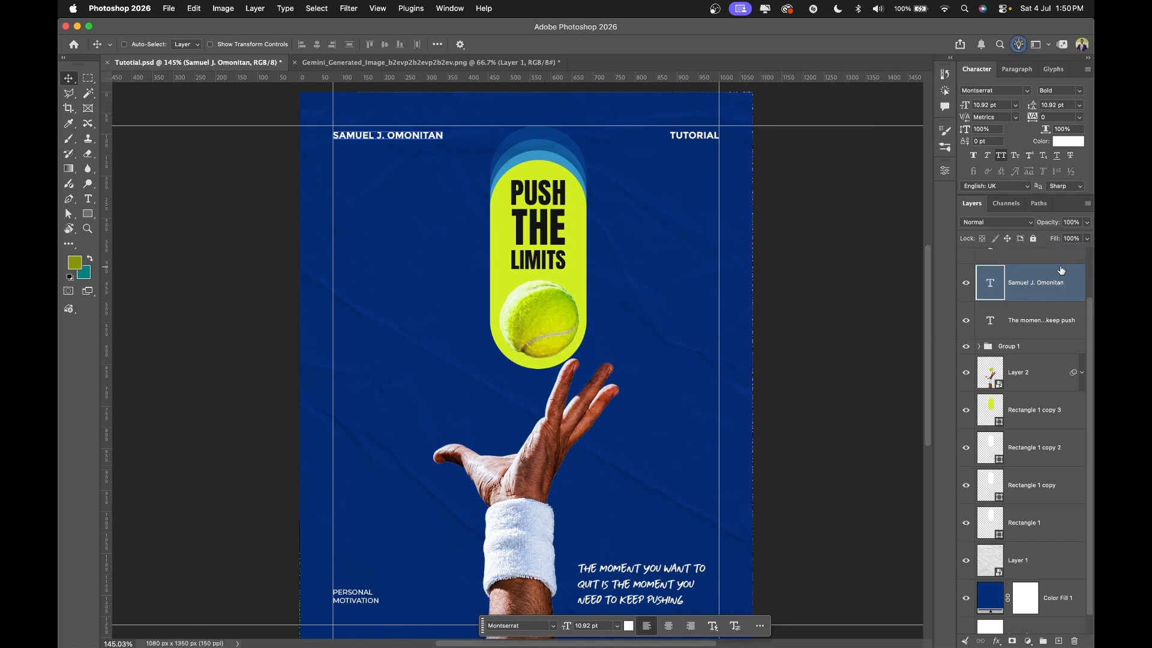
scroll(1059, 271, "up", 2)
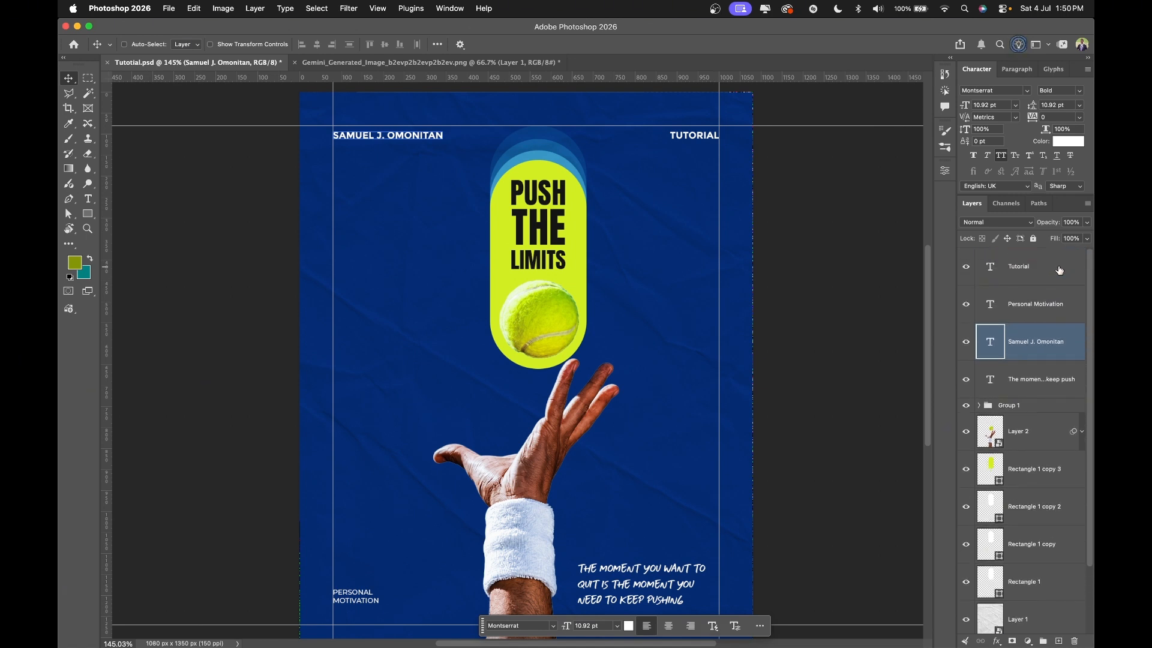
left_click(1044, 265)
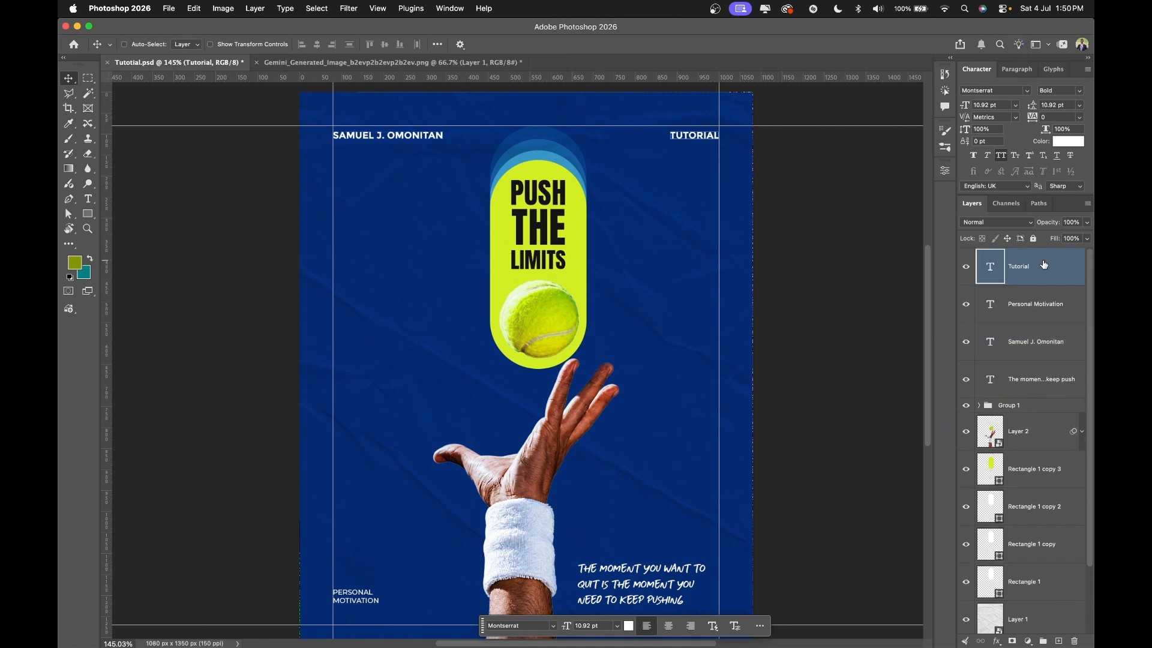
key("super+shift+n")
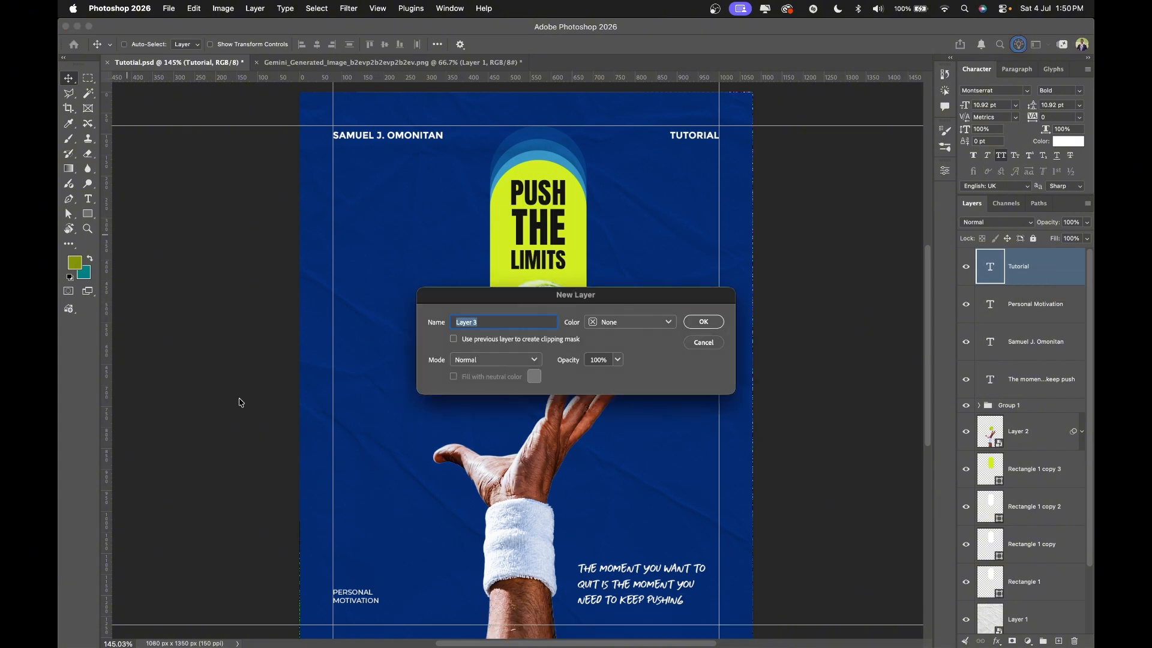
left_click(500, 362)
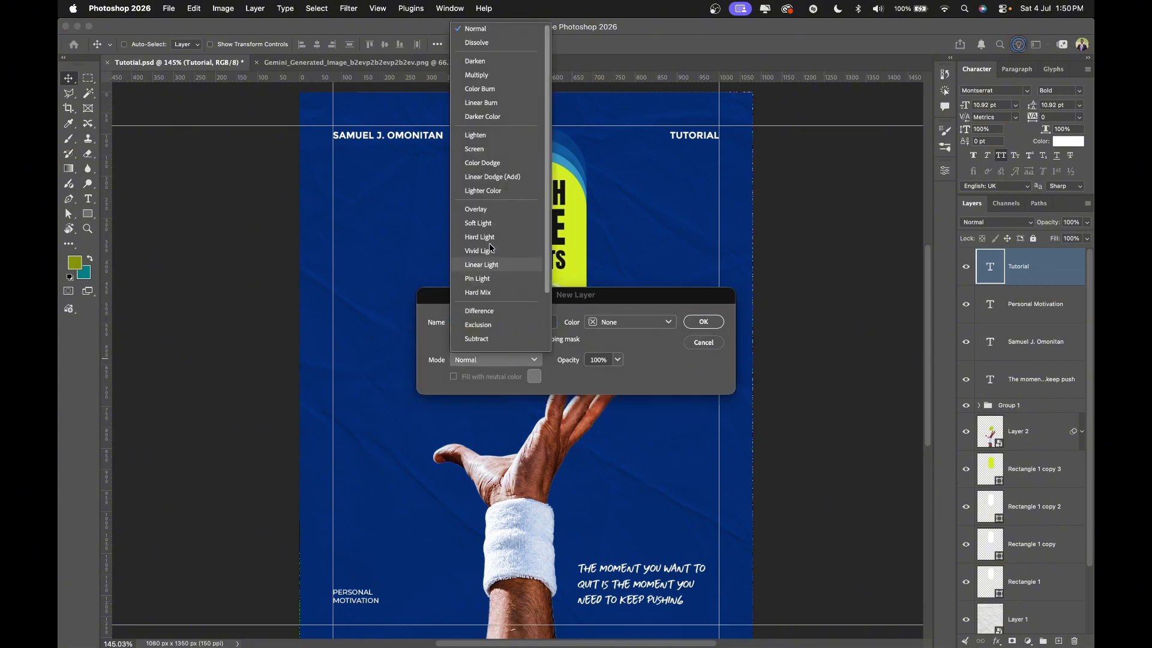
left_click(494, 211)
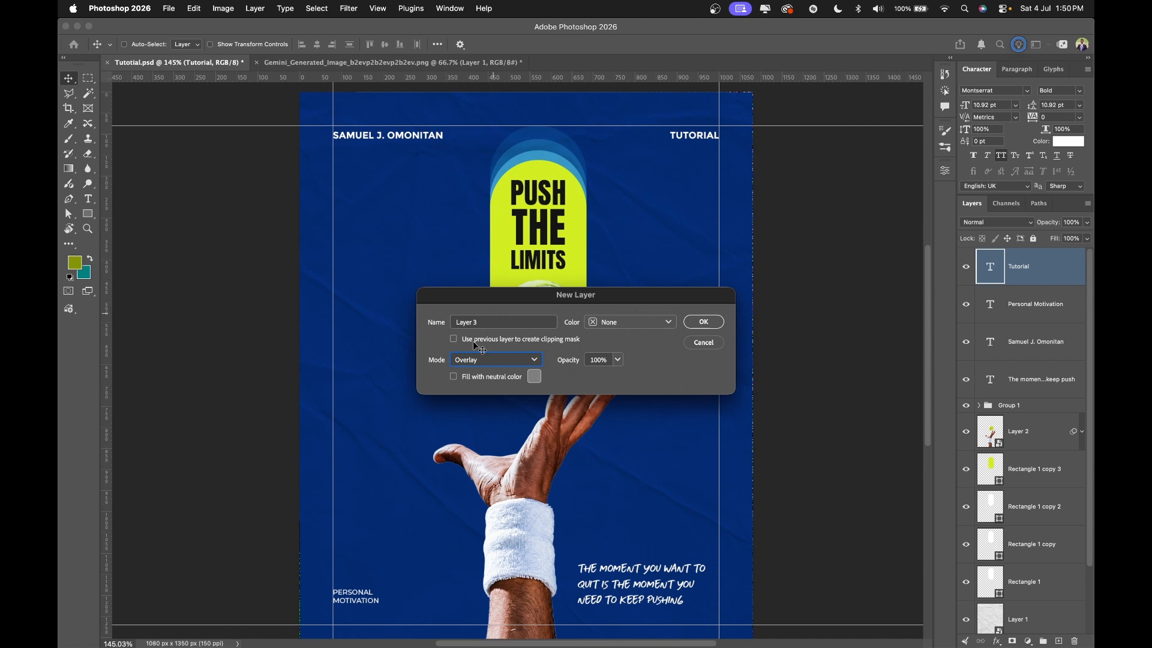
left_click(505, 377)
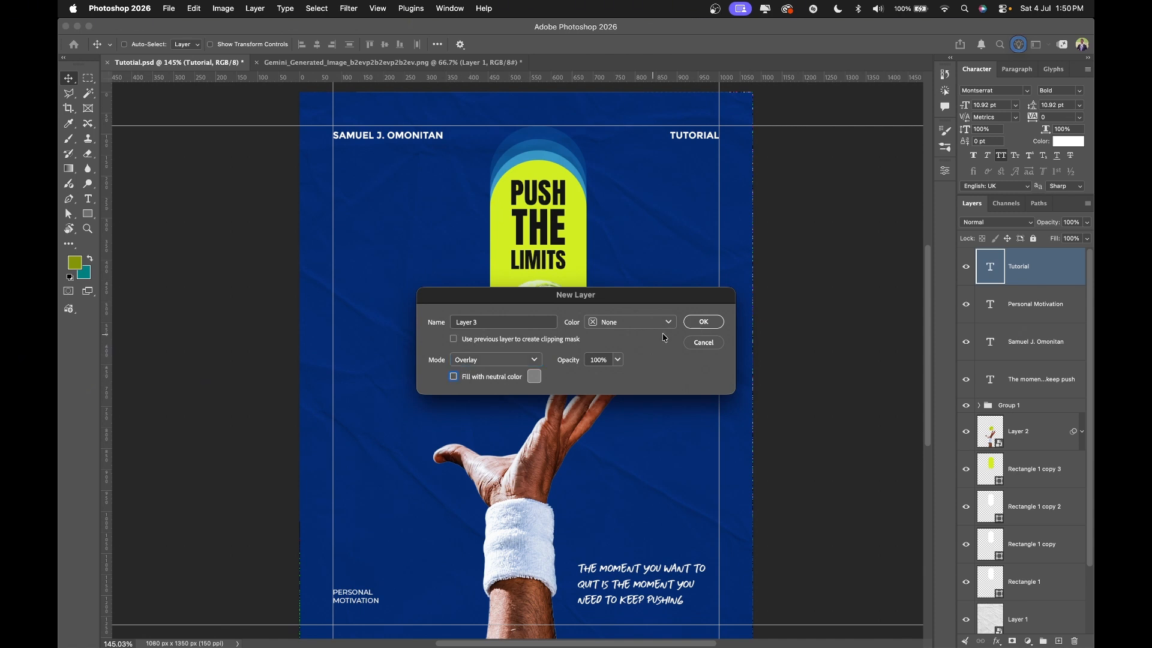
left_click(696, 324)
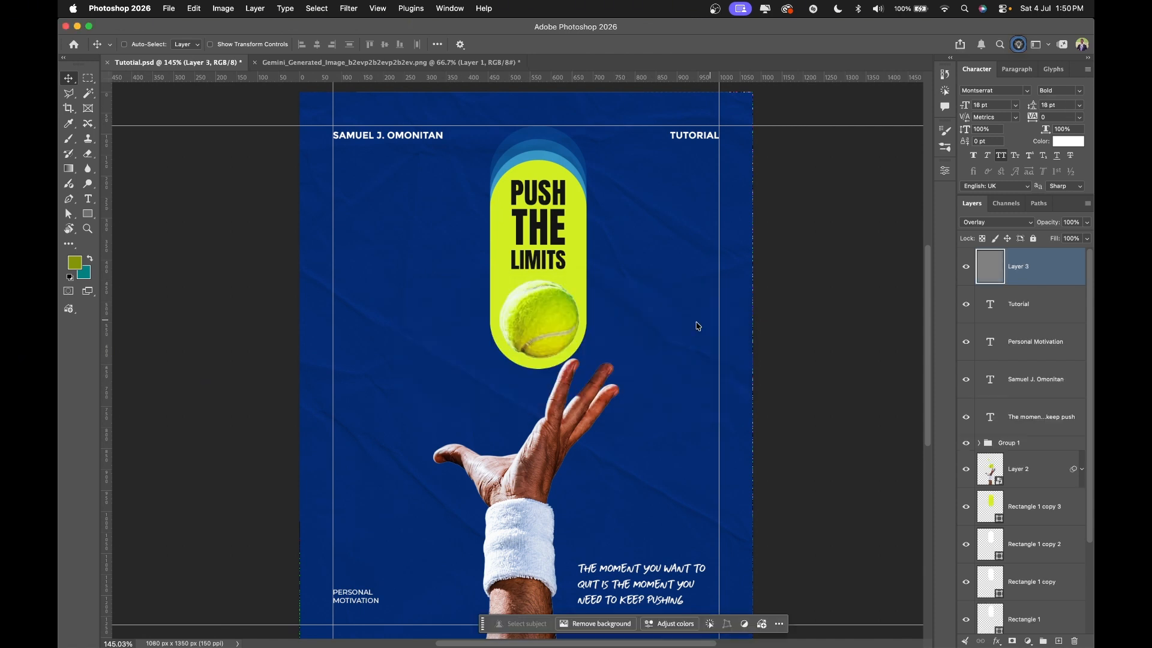
Add 10% uniform monochromatic noise to the gray overlay layer and set the layer's opacity to 50%.
left_click(349, 8)
mouse_move(403, 197)
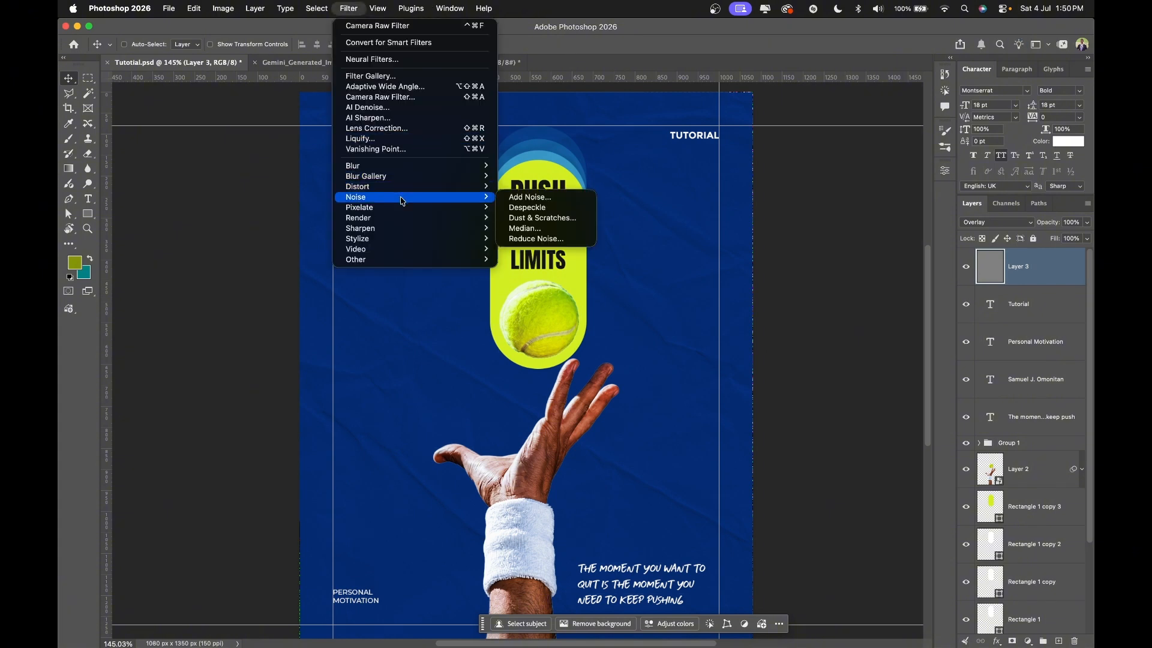
left_click(553, 198)
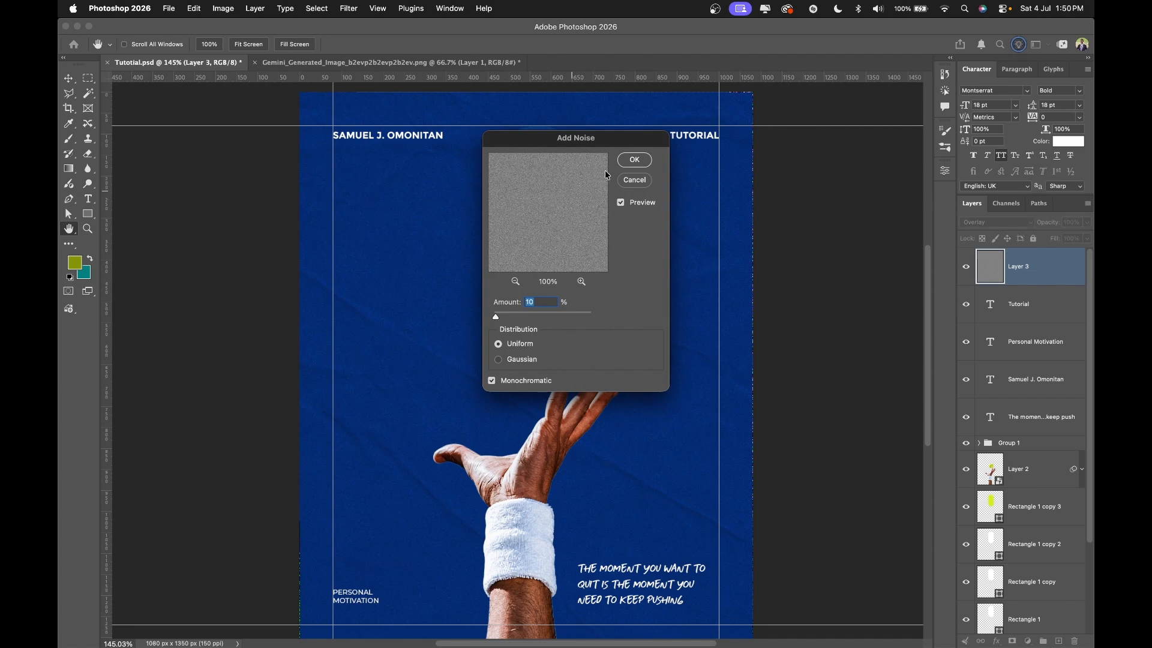
left_click(627, 163)
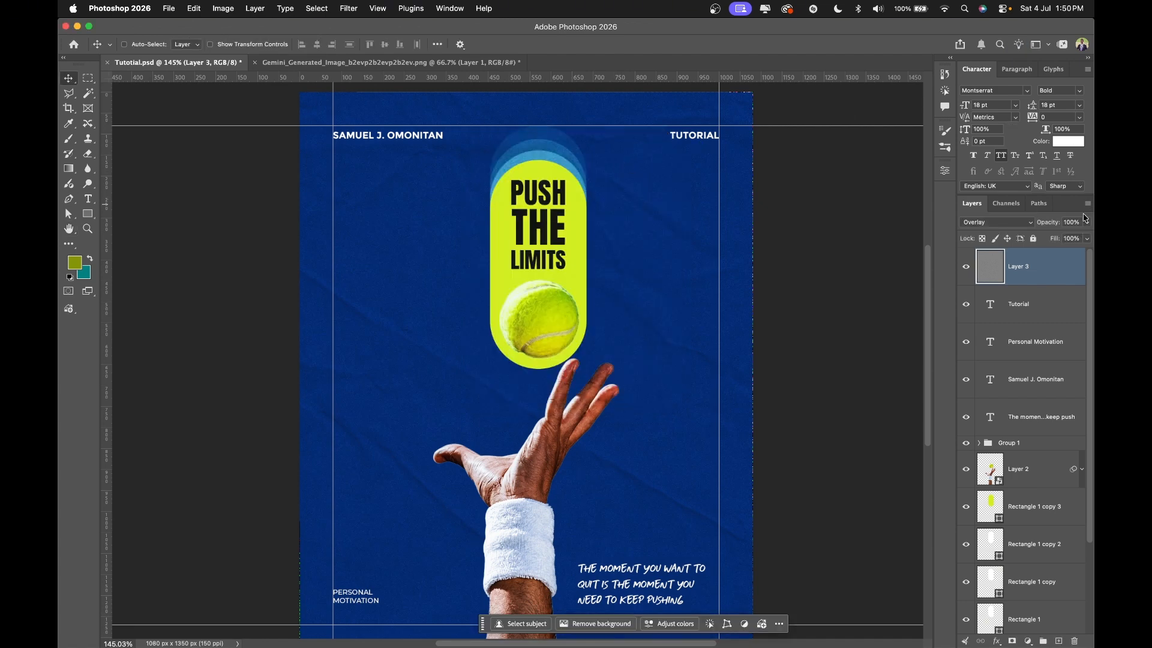
left_click(1075, 222)
type("5")
Hide the guides and save the poster document.
key("super+semicolon")
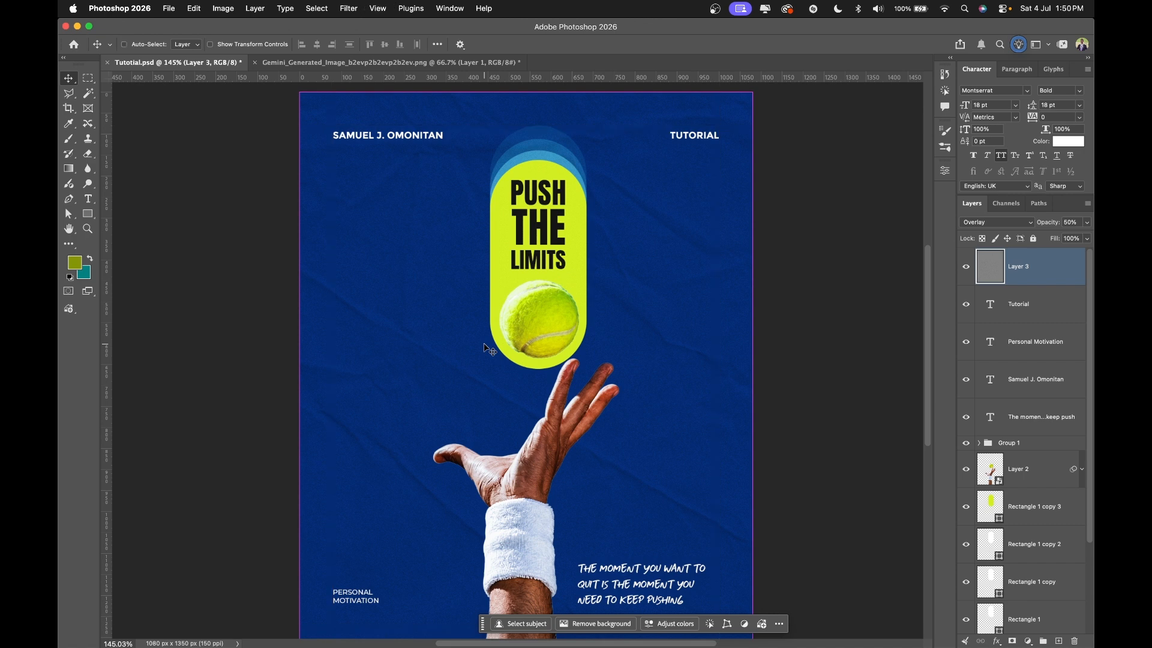
key("super+minus")
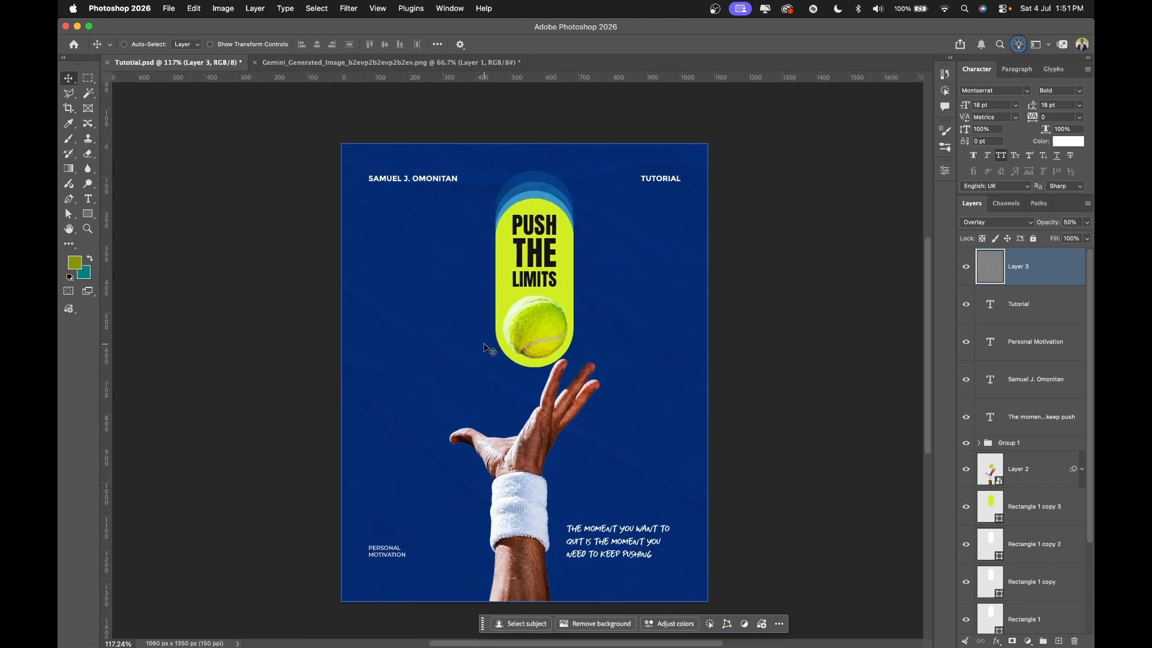
key("super+s")
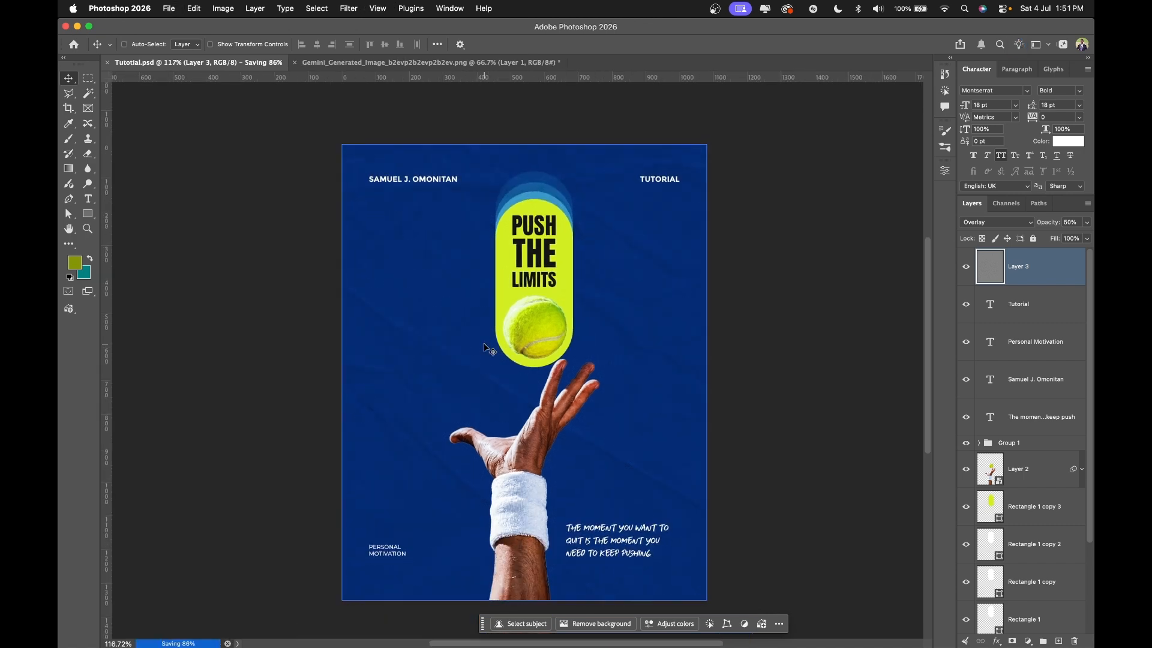